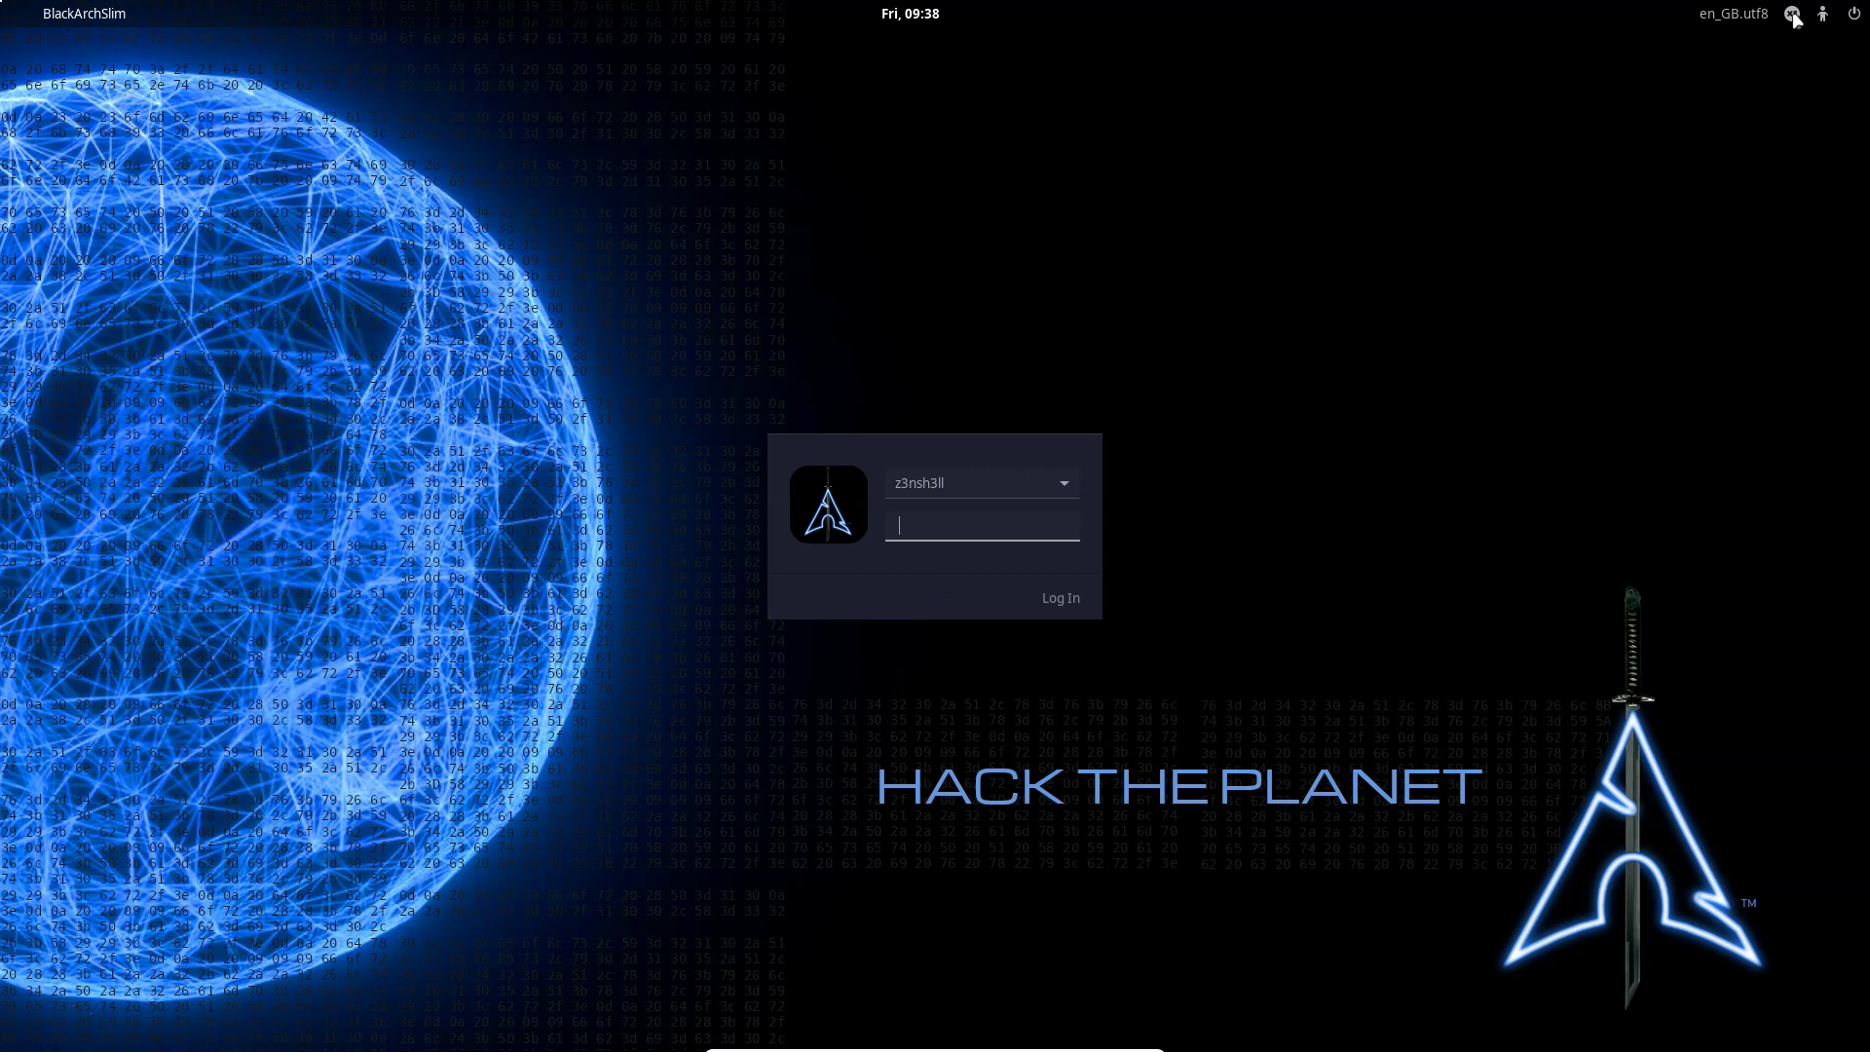
# - Choose Xfce Session on the login screen's session menu and select the password field
pyautogui.click(1734, 14)
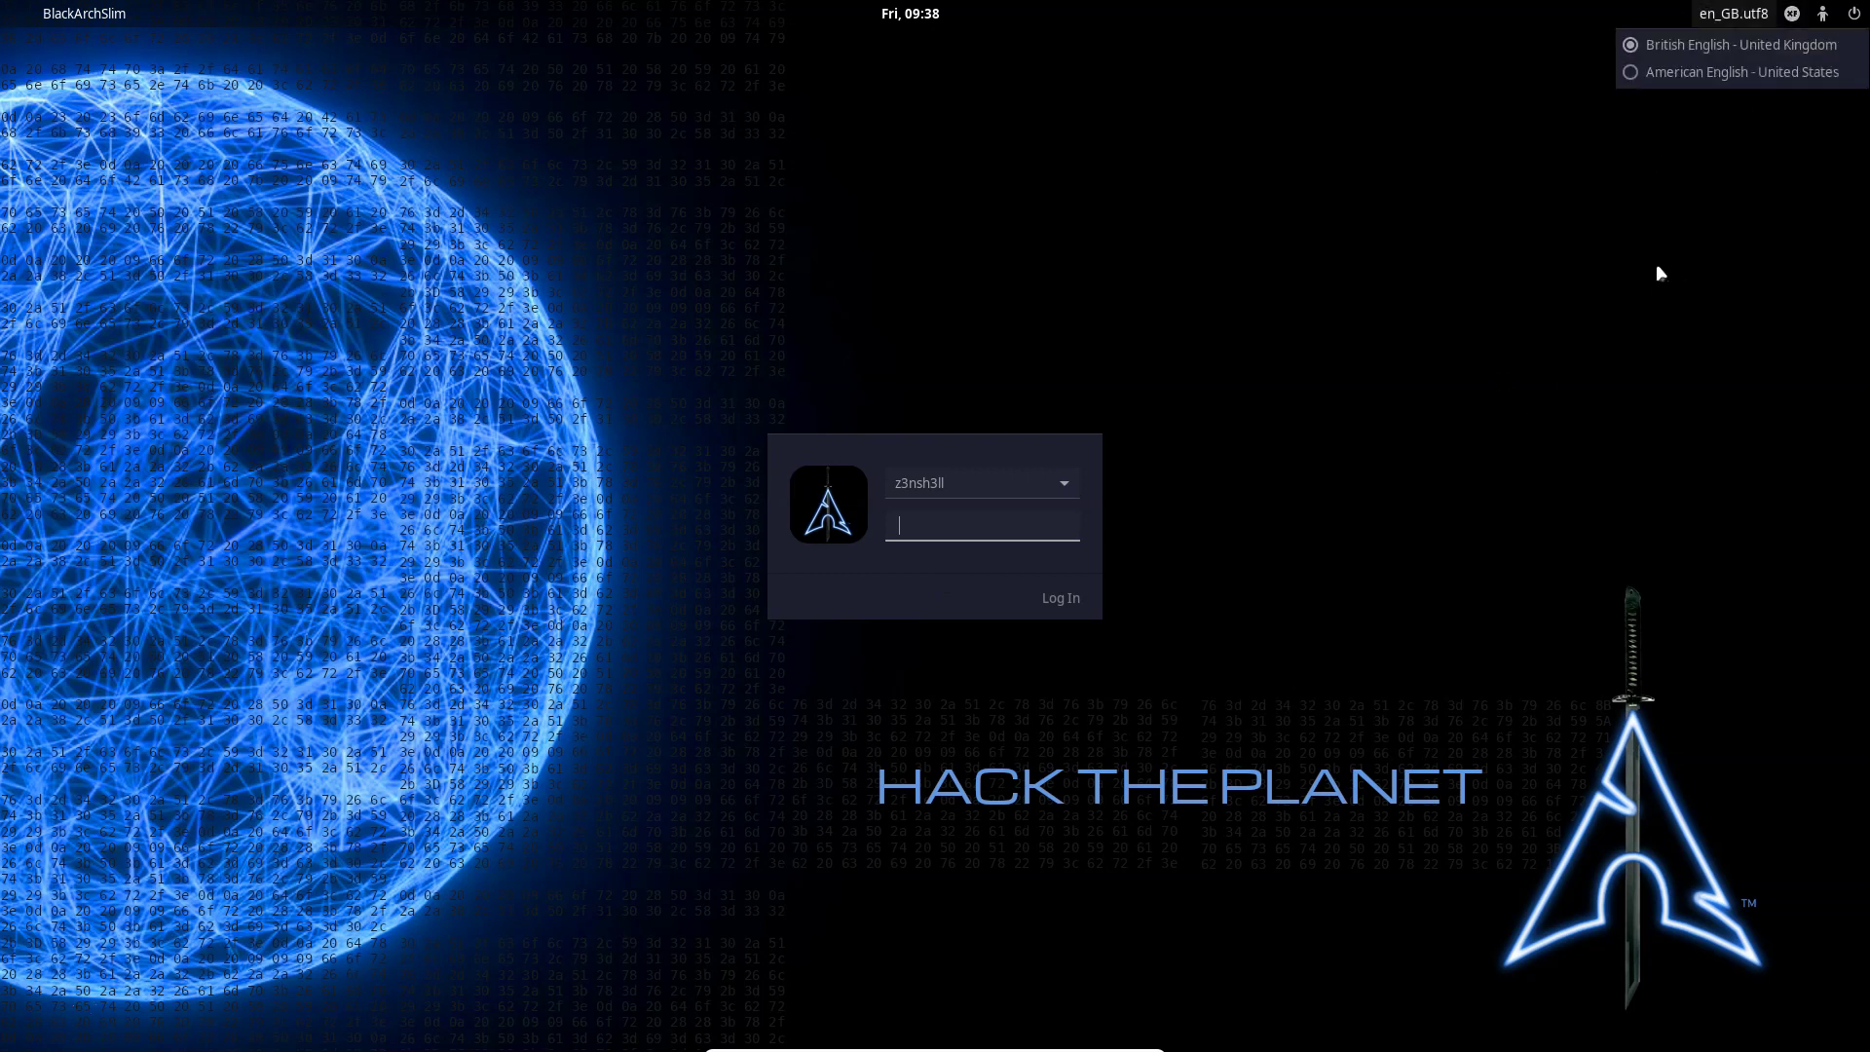
pyautogui.click(1658, 131)
pyautogui.click(1791, 13)
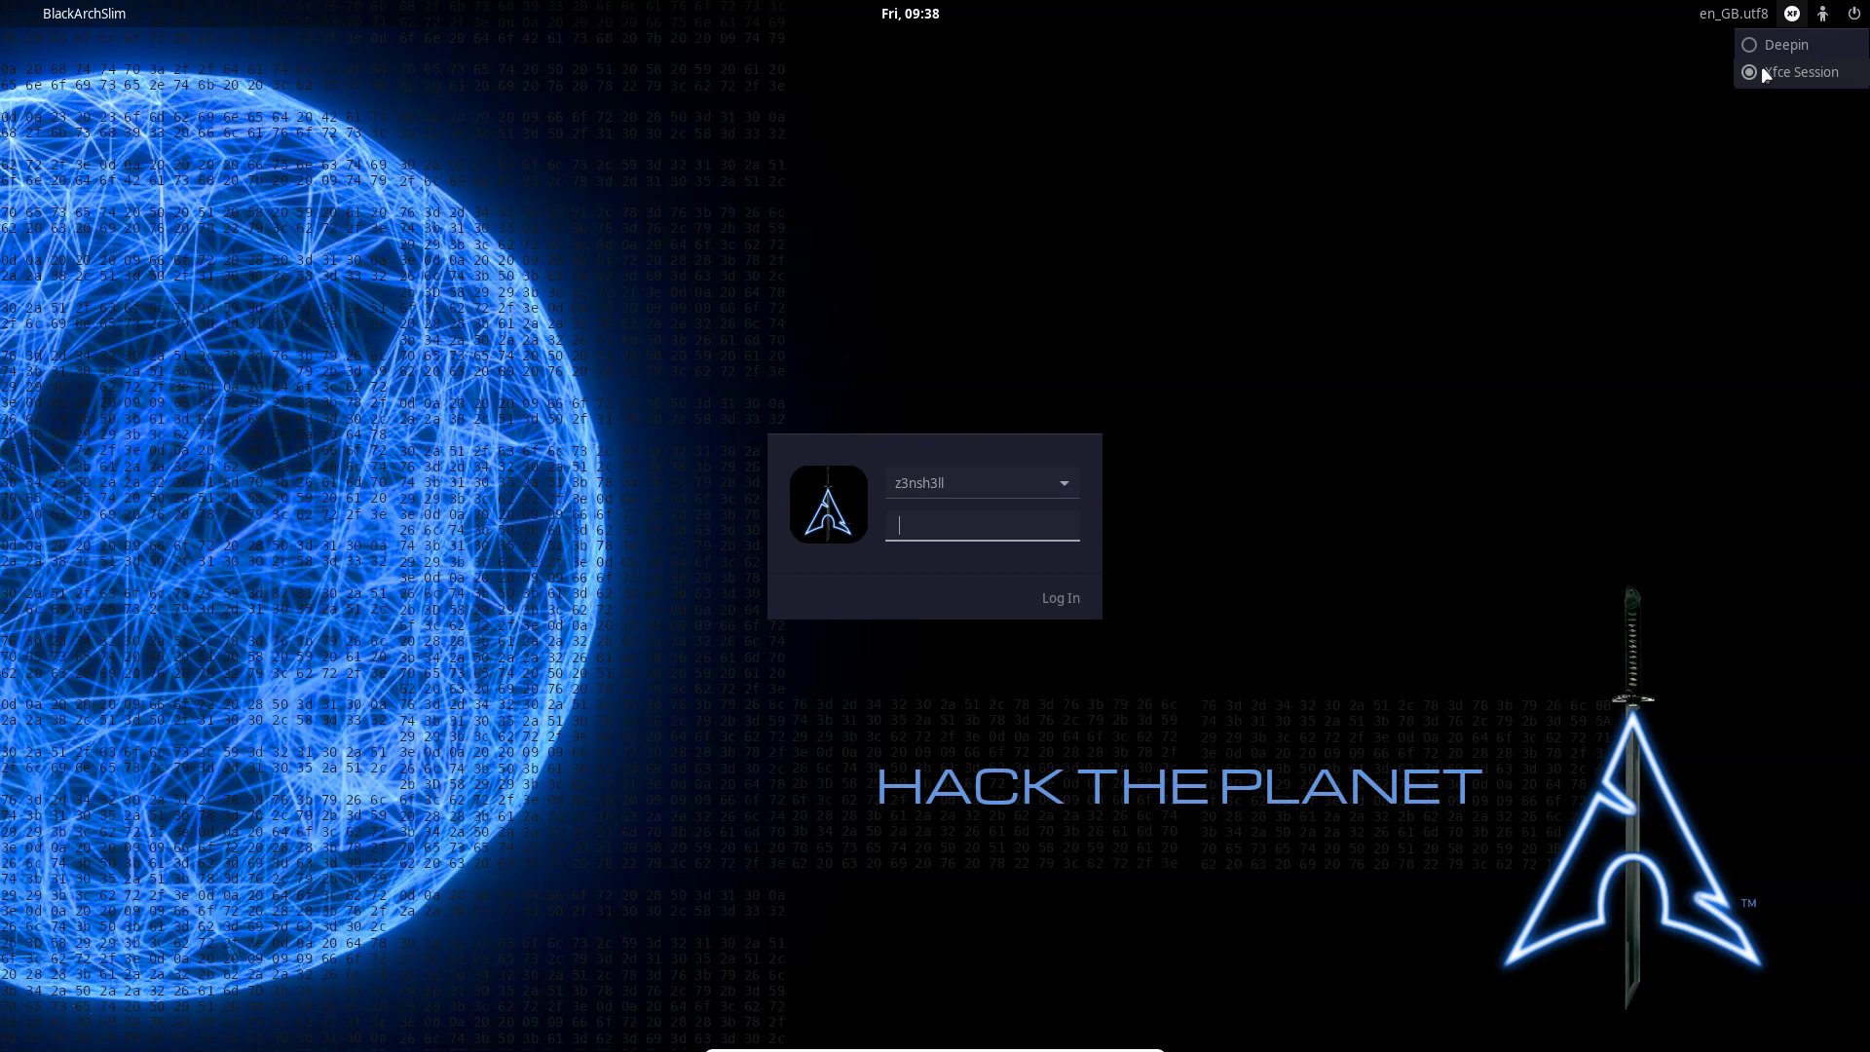
pyautogui.click(930, 528)
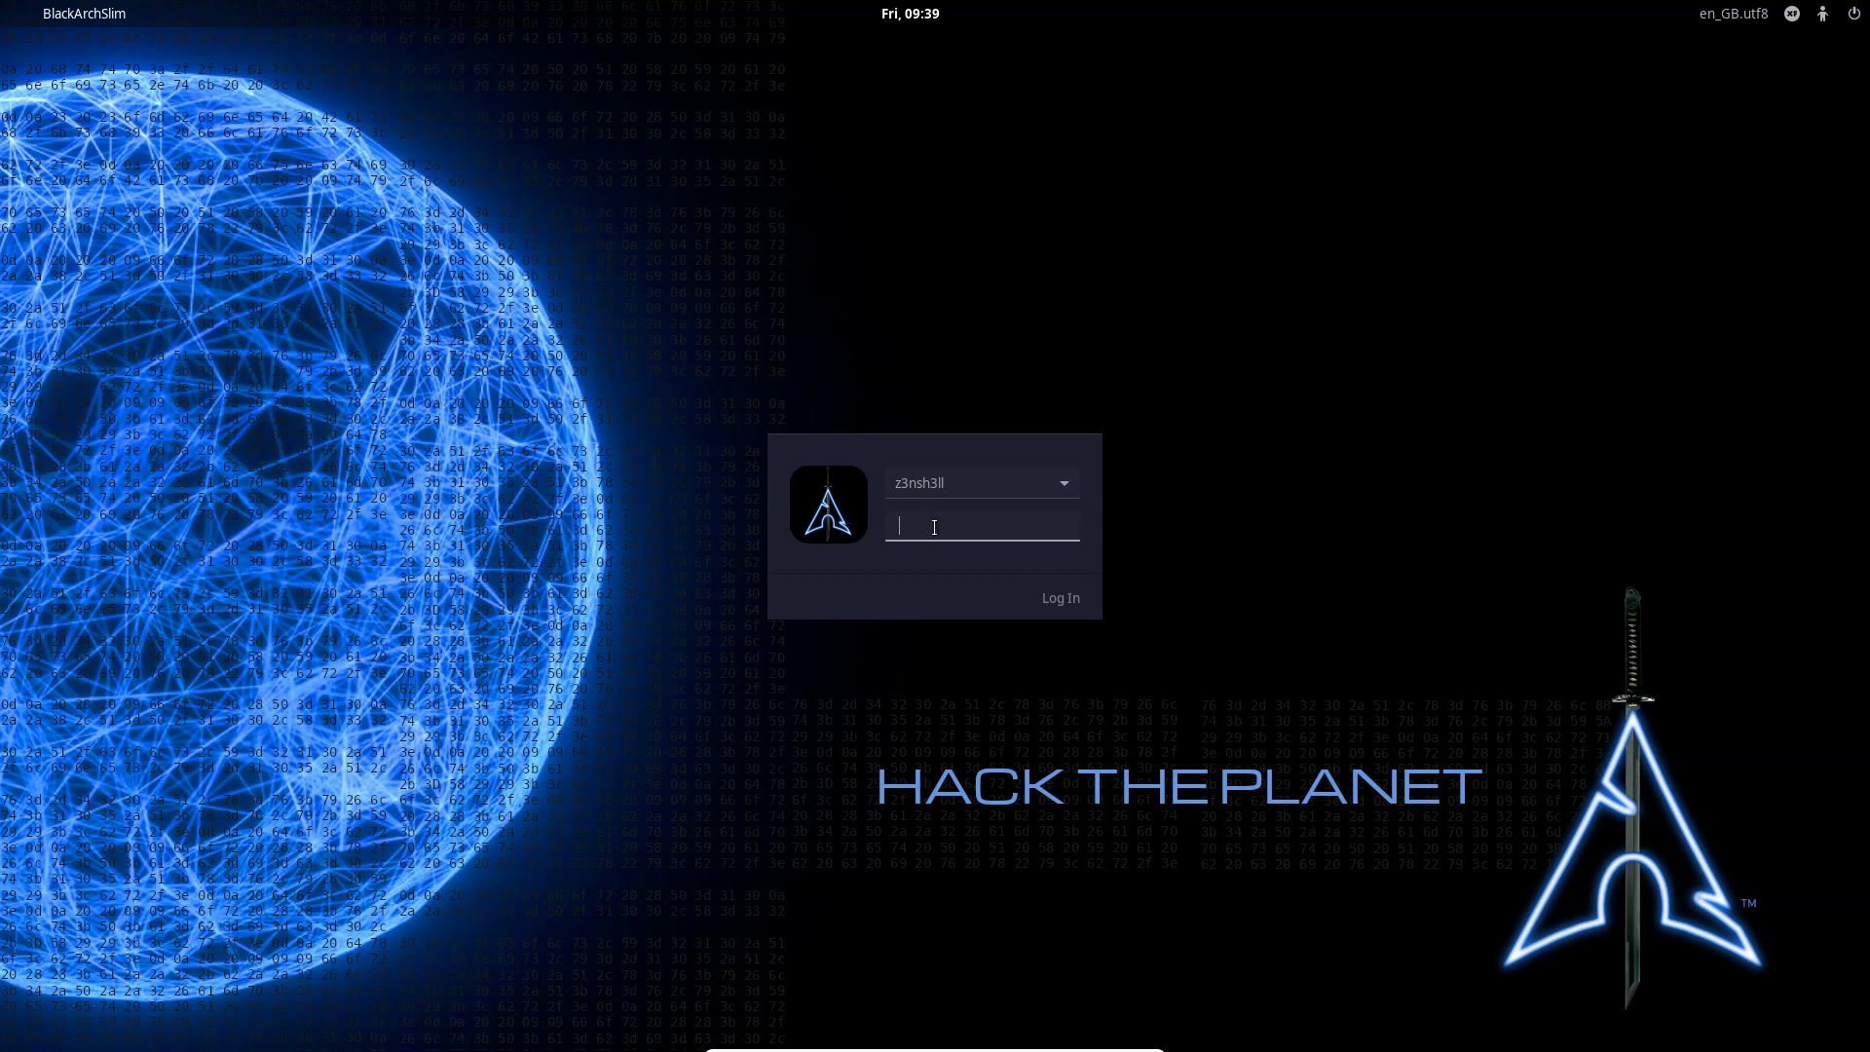
# - Enter the account password to log in to the Xfce desktop
pyautogui.write('****')
pyautogui.press('Return')
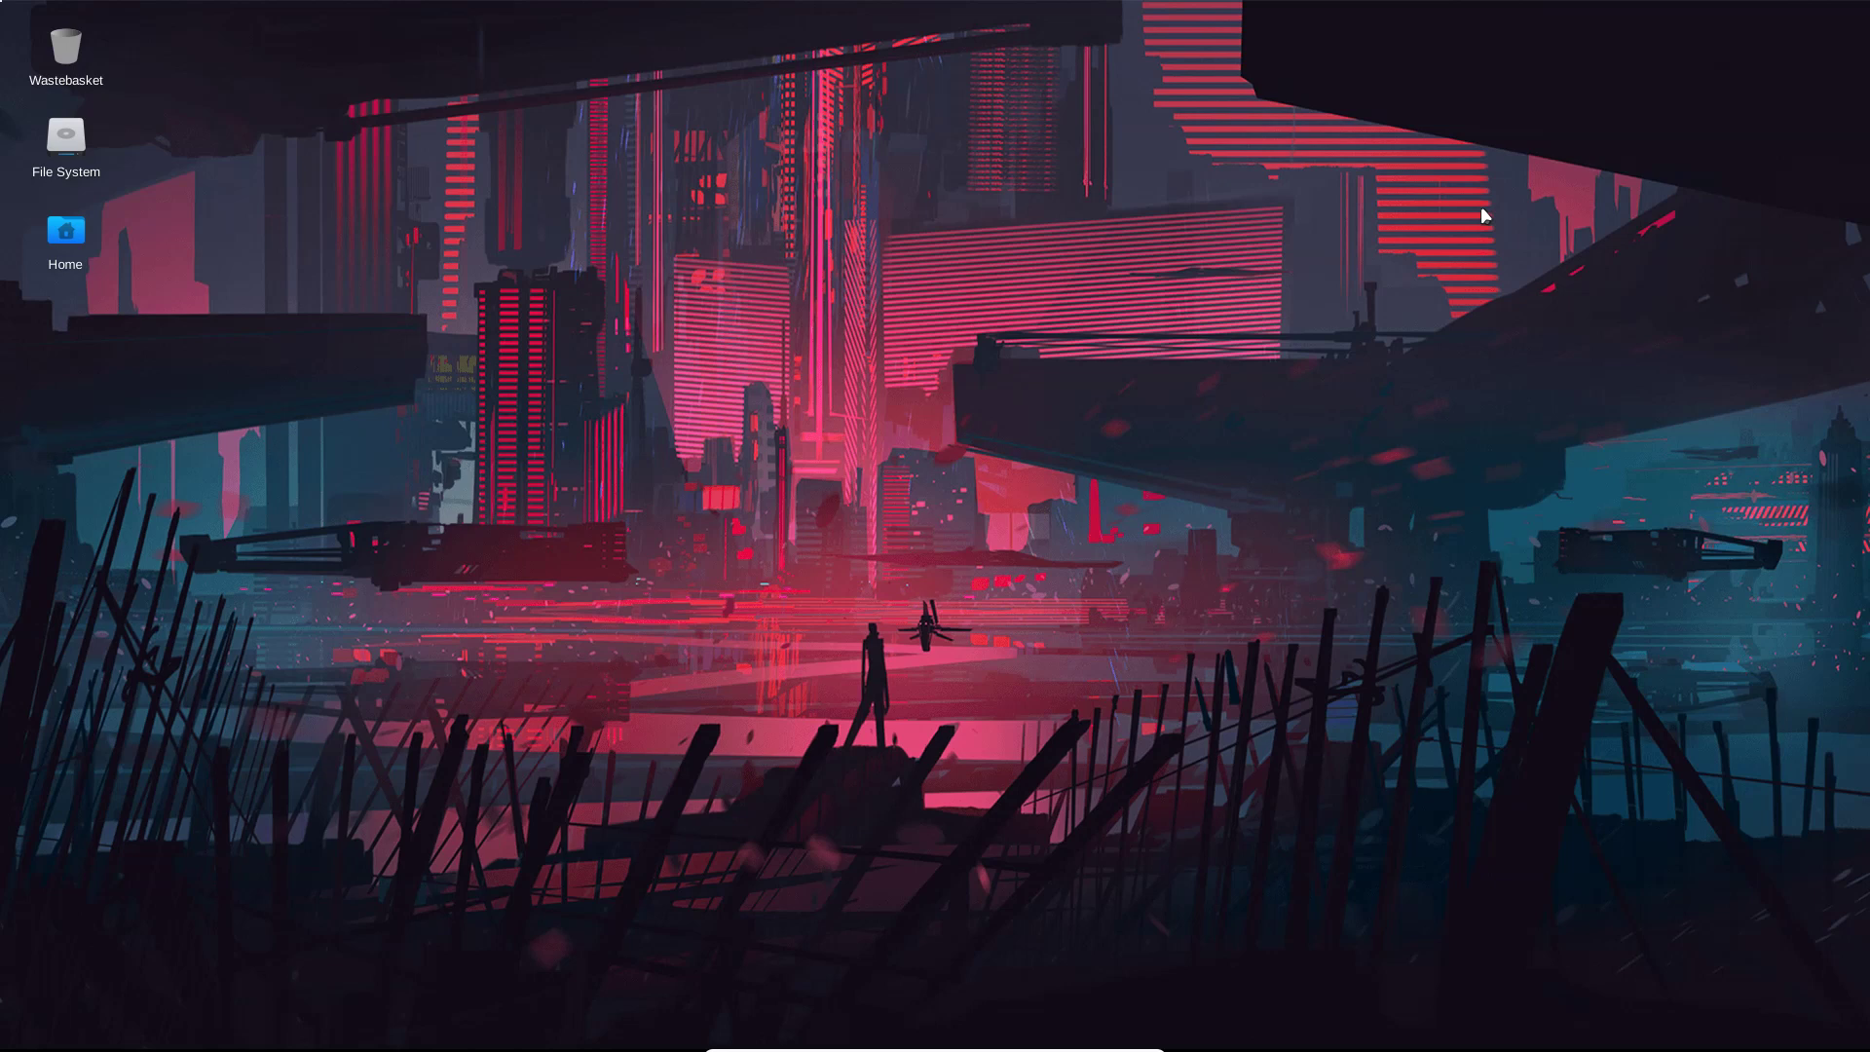
# - In a terminal, run sudo pacman -S lxde, accepting all group members and confirming with Y
pyautogui.hotkey('ctrl', 'alt', 't')
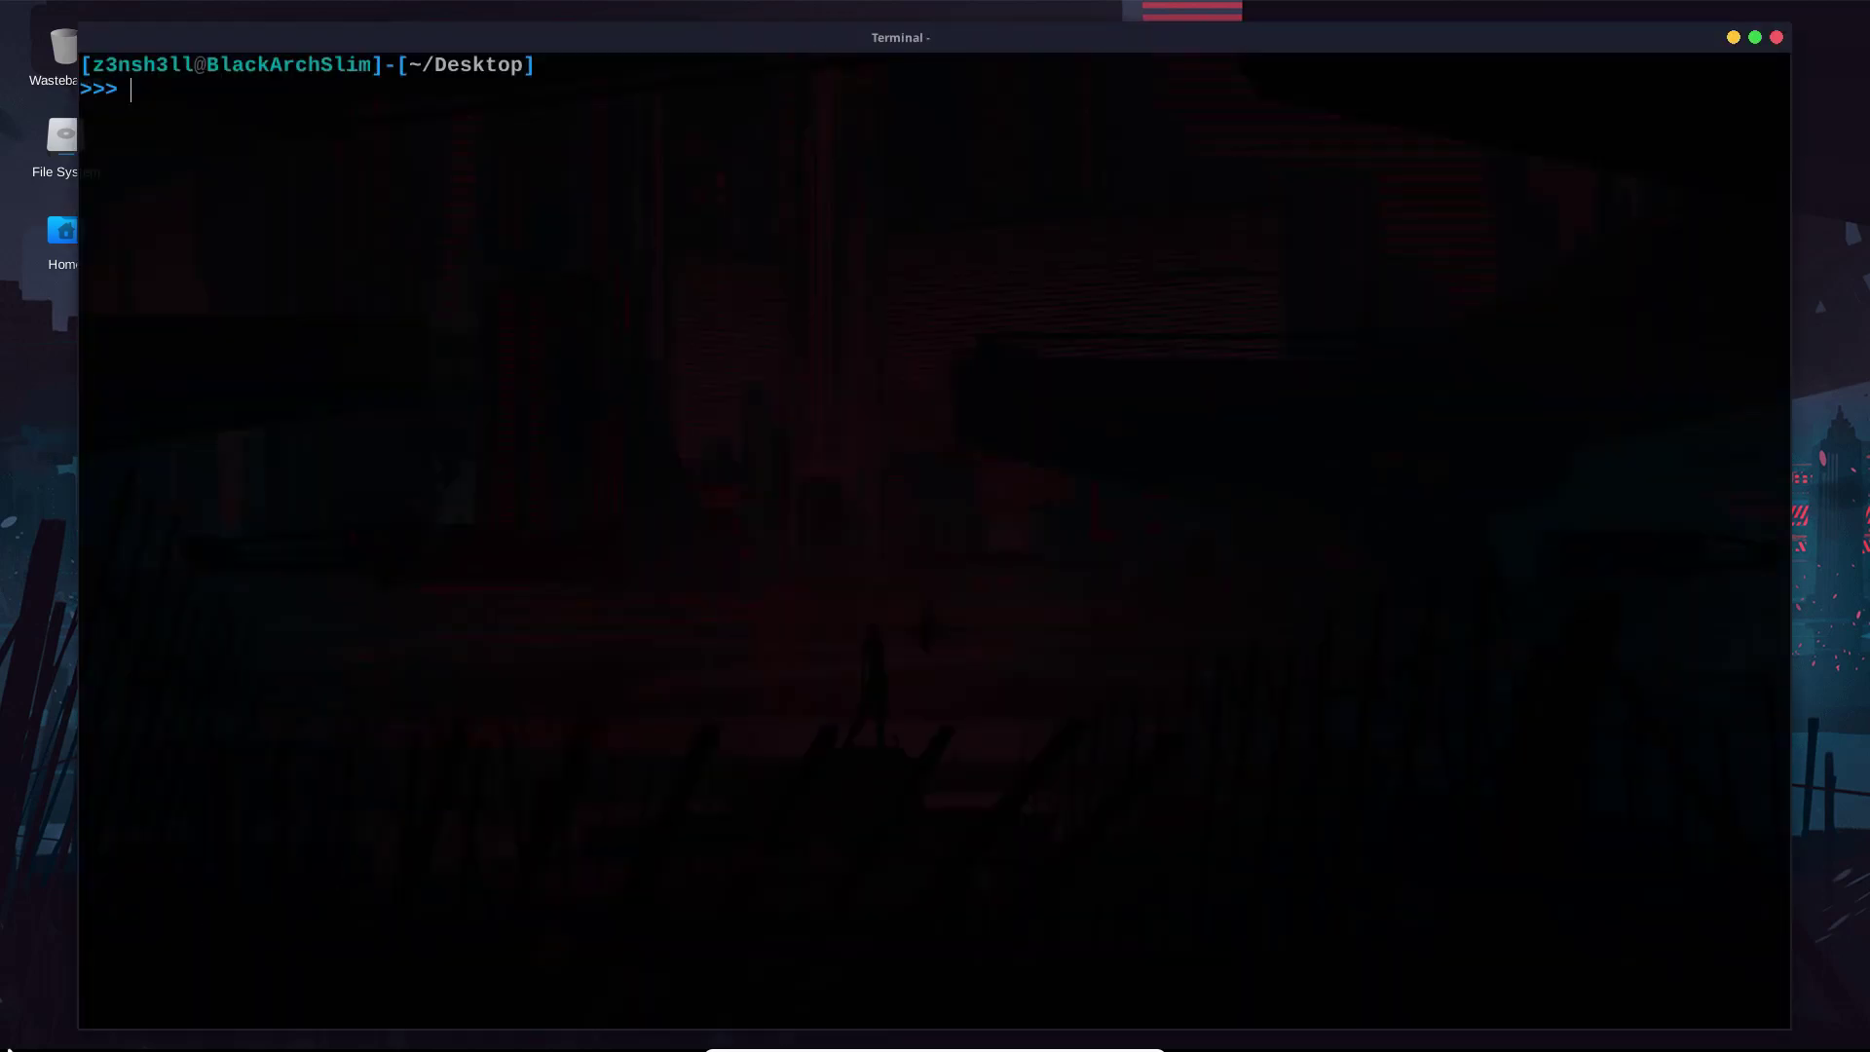
pyautogui.write('sudo pacman -S')
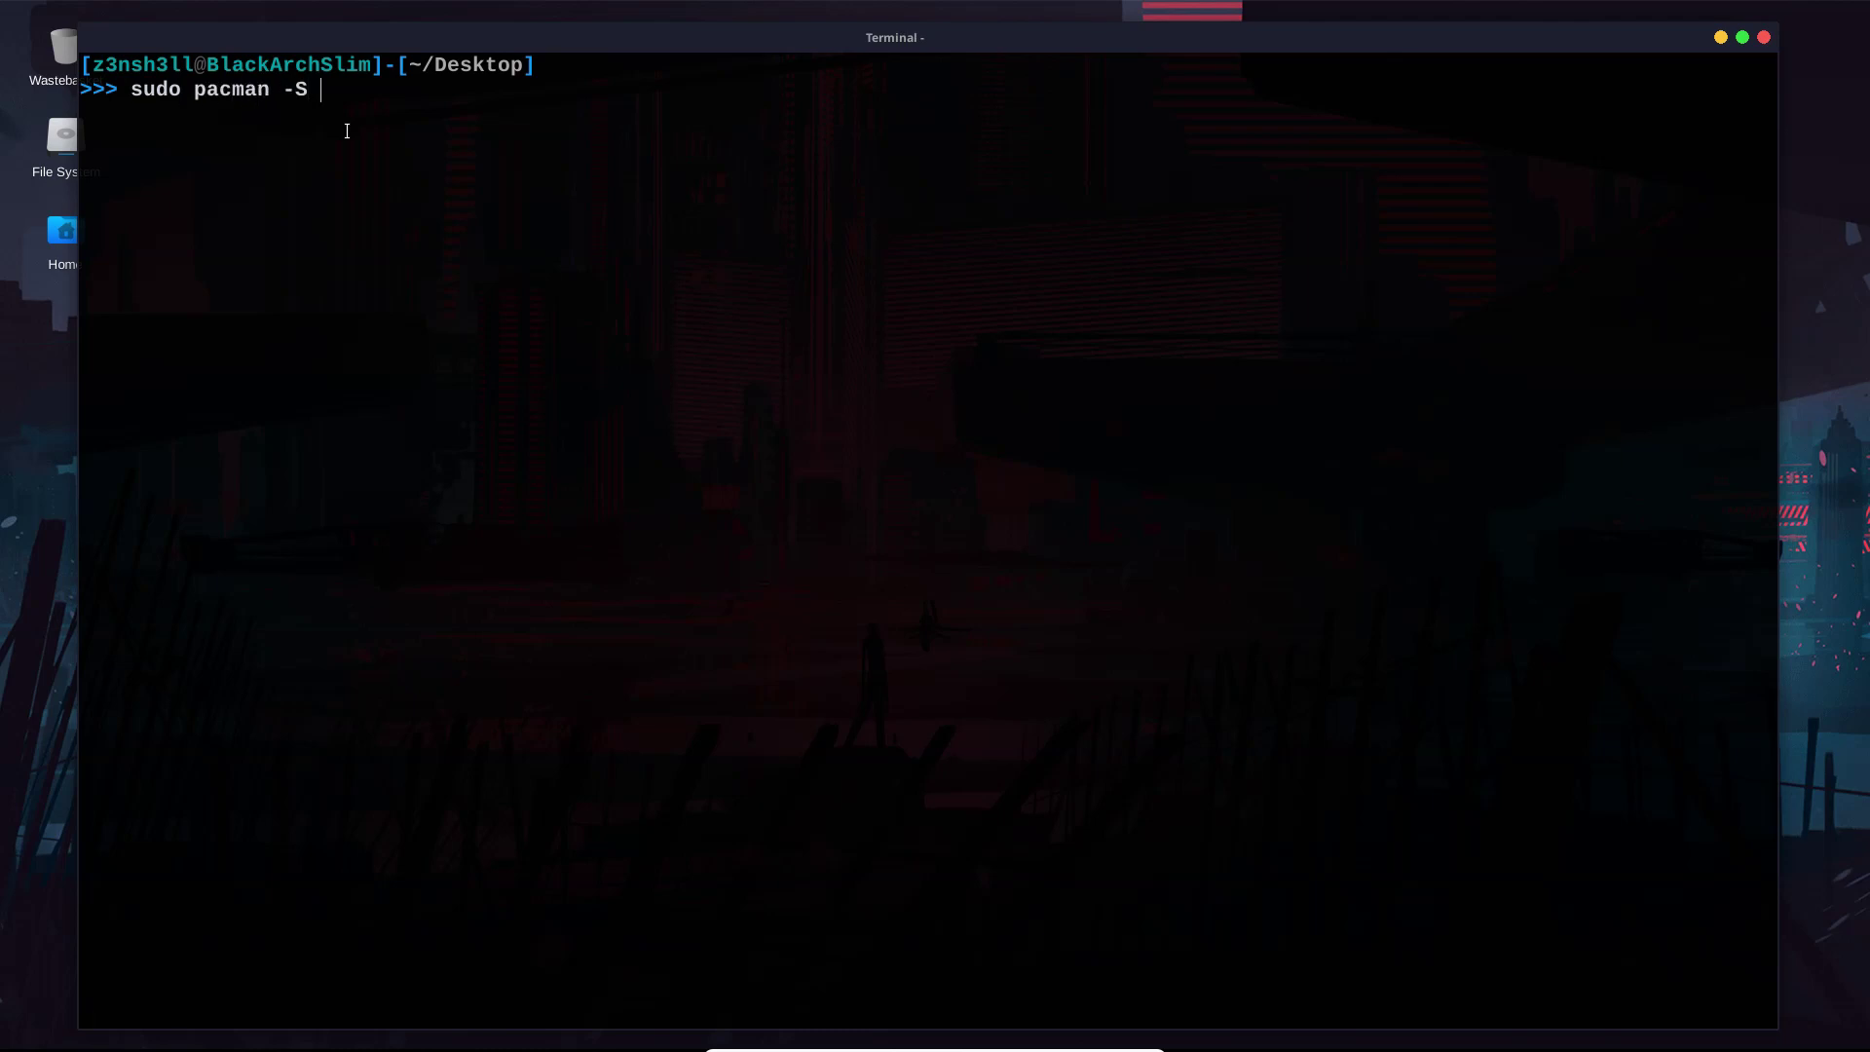
pyautogui.write(' lxde')
pyautogui.press('Return')
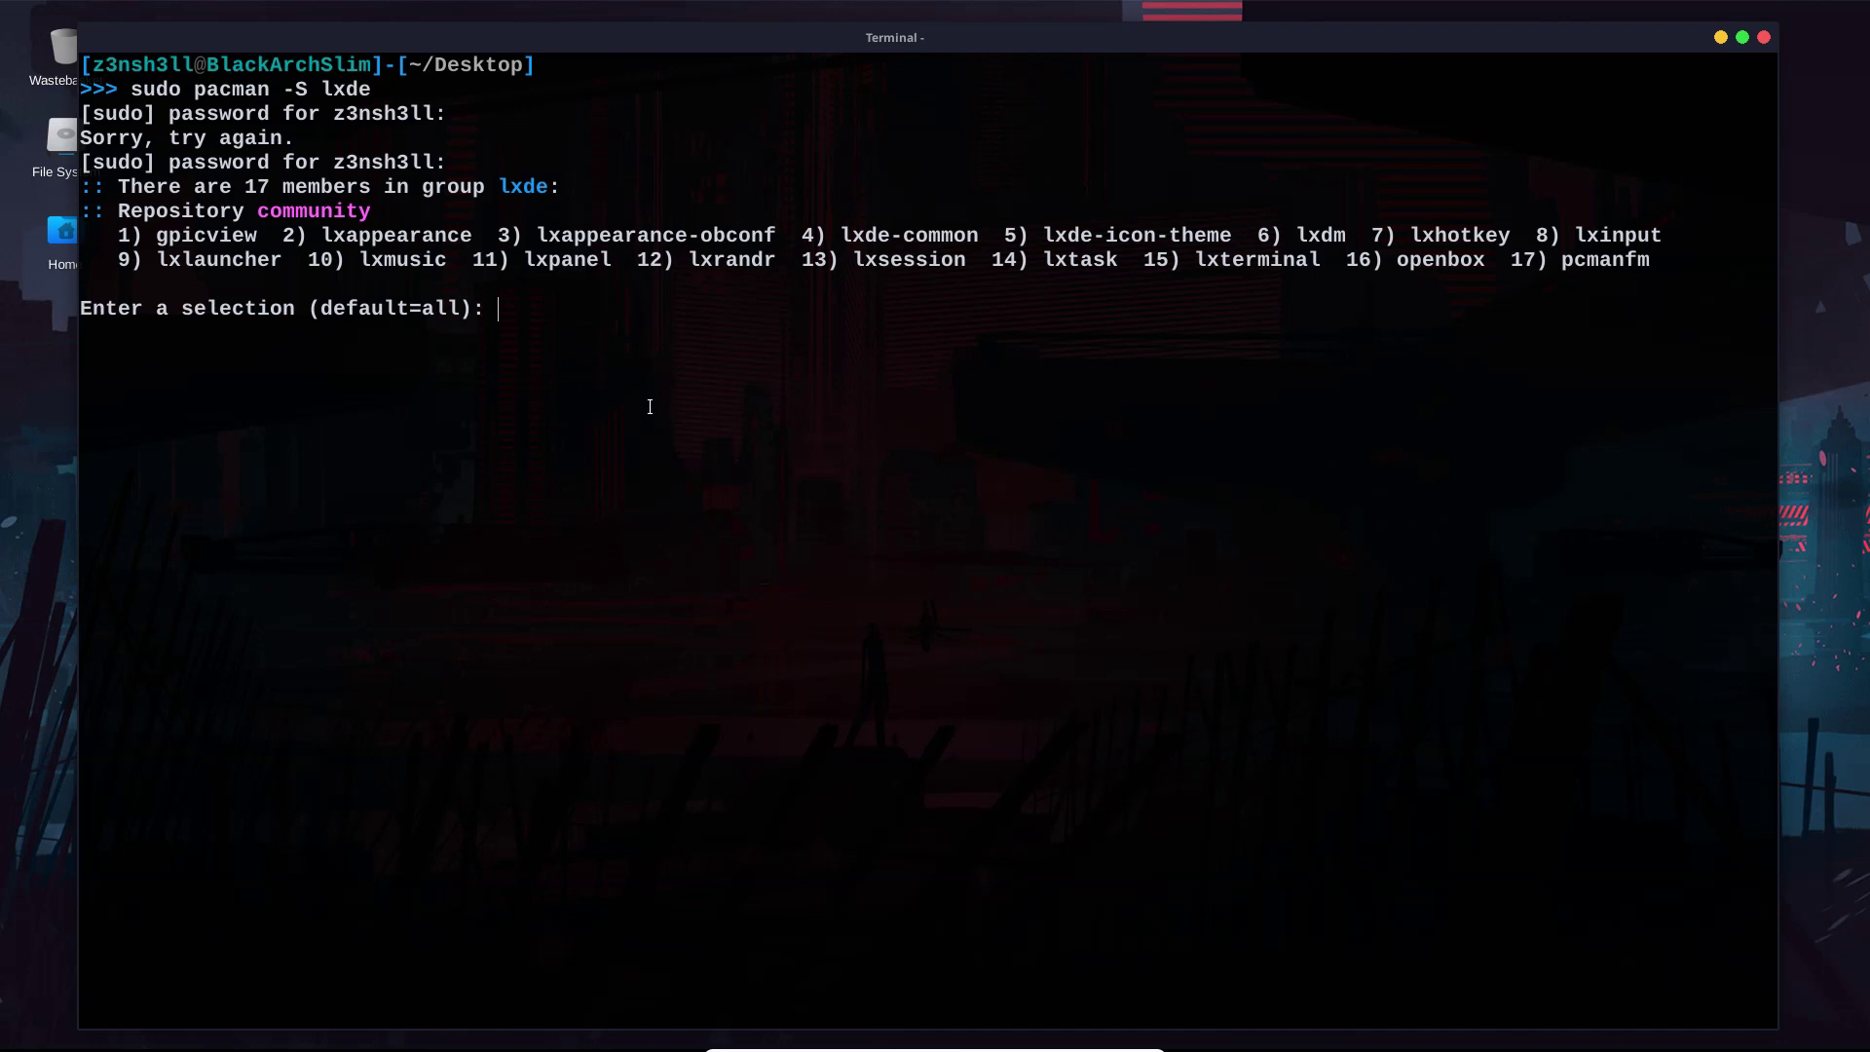
pyautogui.press('Return')
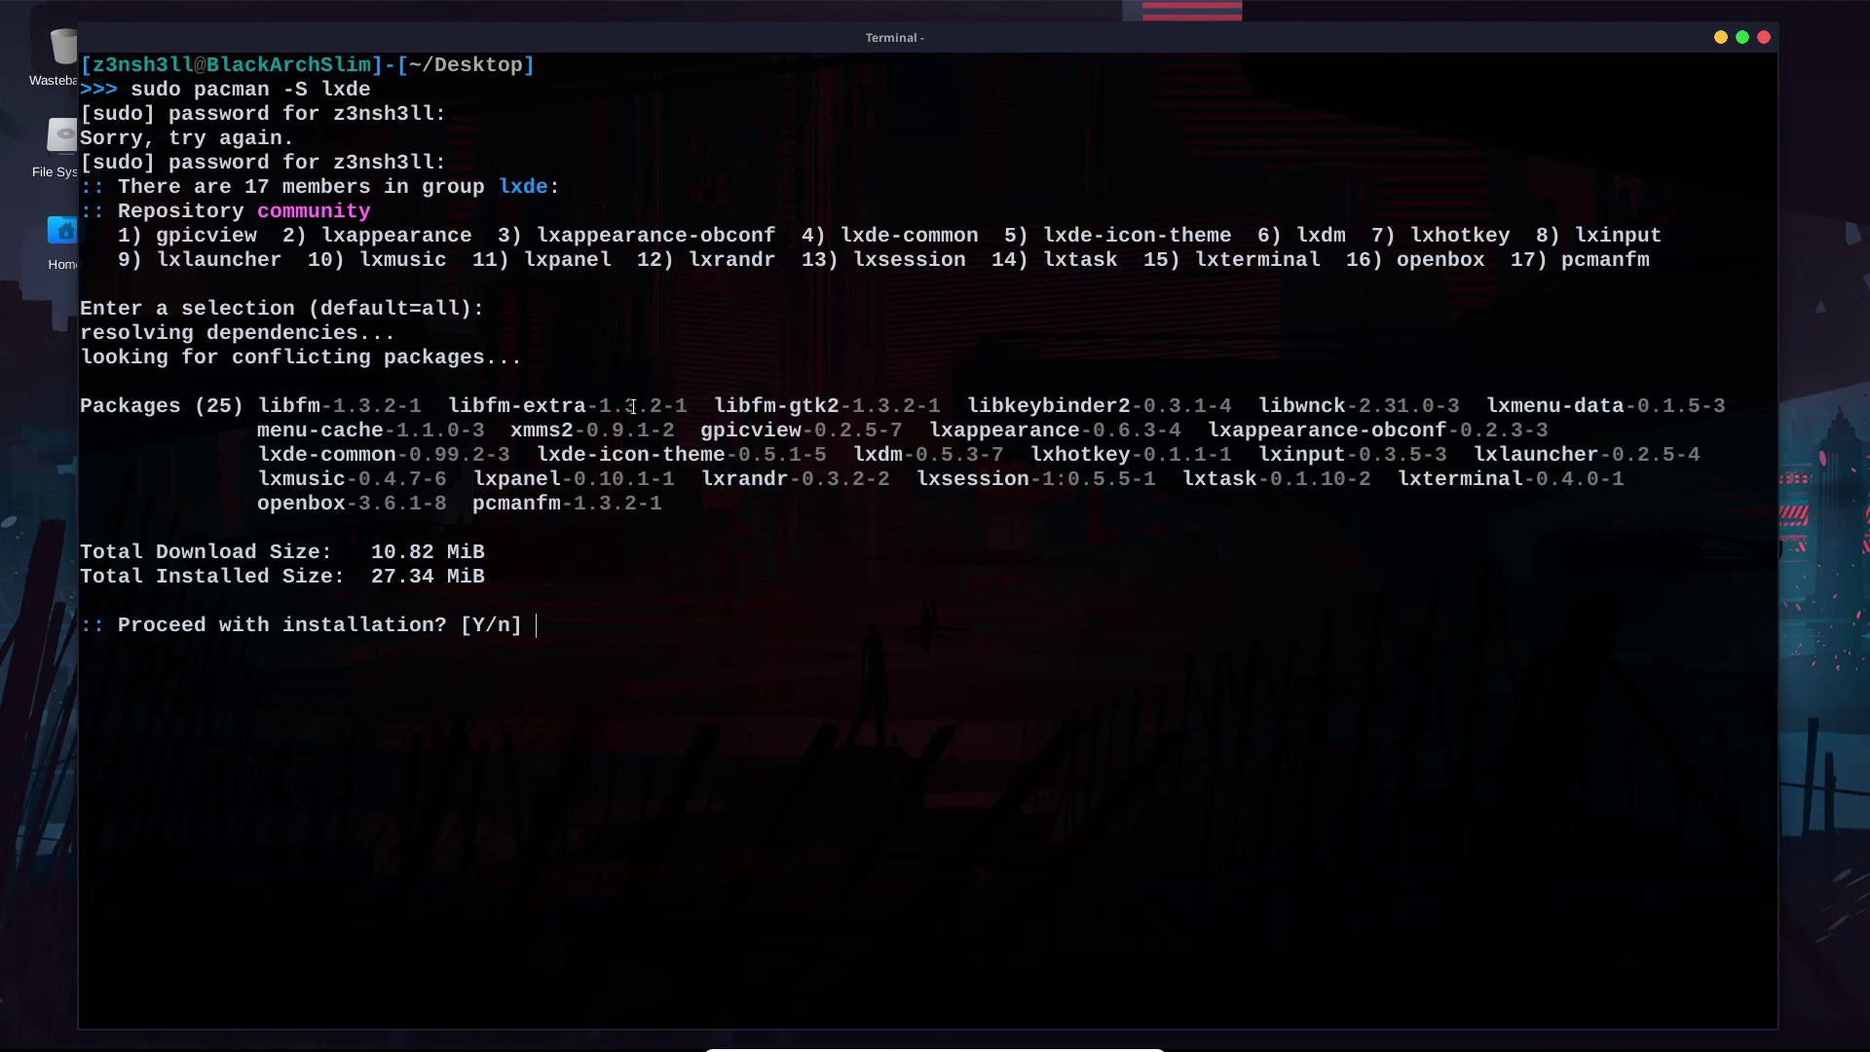
pyautogui.write('Y')
pyautogui.press('Return')
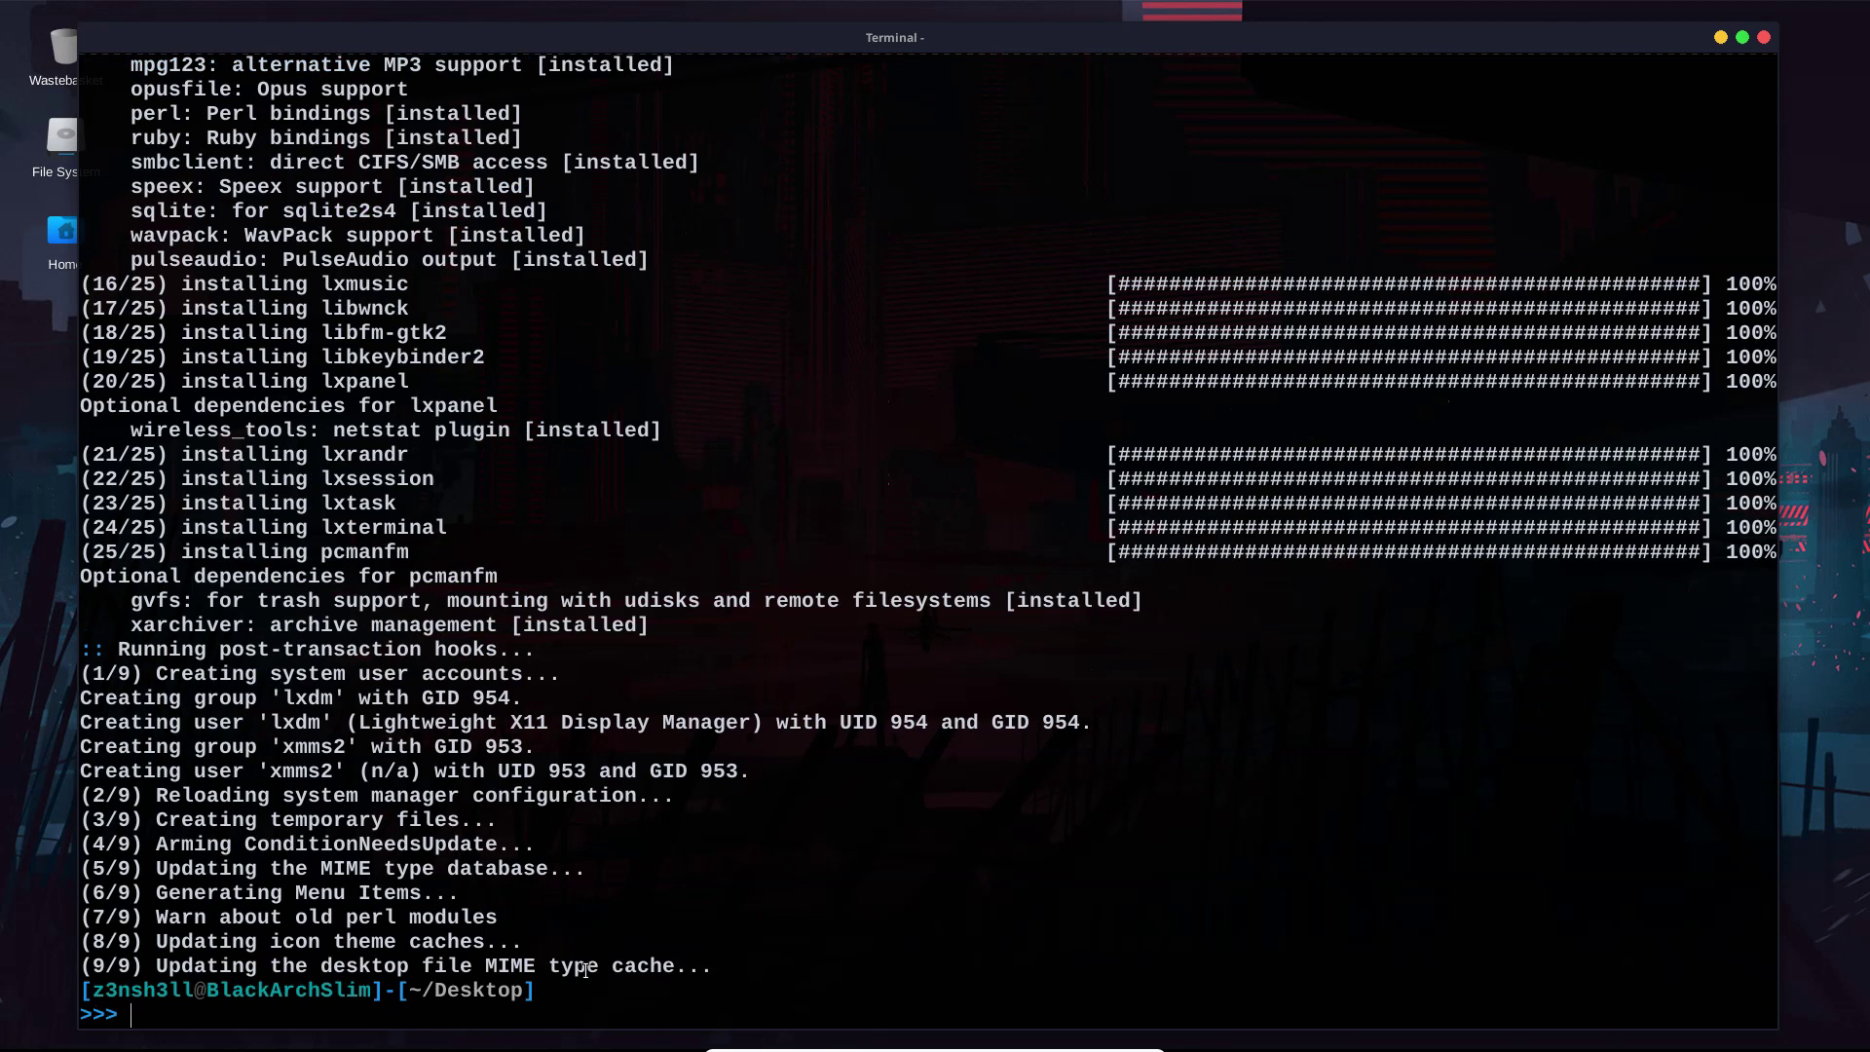
pyautogui.write('startlxde')
pyautogui.press('BackSpace')
pyautogui.press('BackSpace')
pyautogui.press('BackSpace')
pyautogui.press('BackSpace')
pyautogui.press('BackSpace')
pyautogui.press('BackSpace')
pyautogui.press('BackSpace')
pyautogui.press('BackSpace')
pyautogui.press('BackSpace')
# - Close the terminal, log out of Xfce, and log back in choosing the LXDE session
pyautogui.click(1764, 37)
pyautogui.click(835, 458)
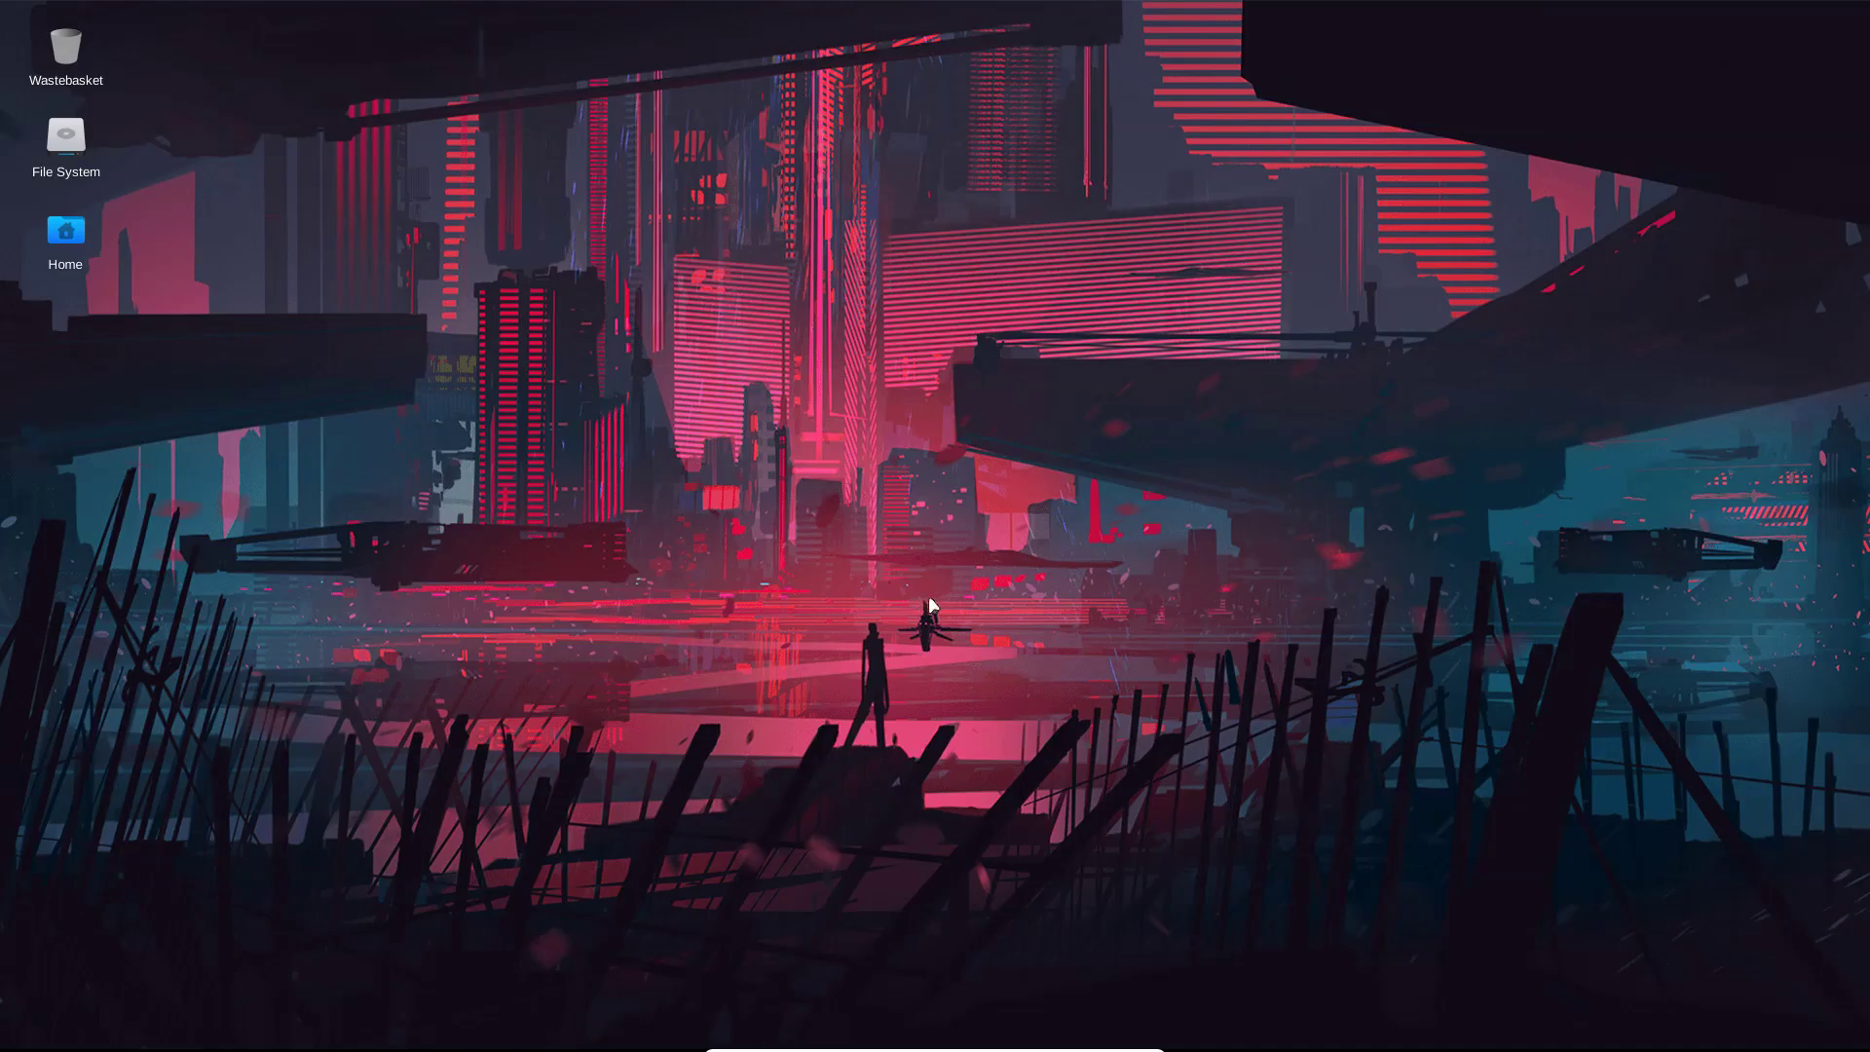
pyautogui.click(1793, 15)
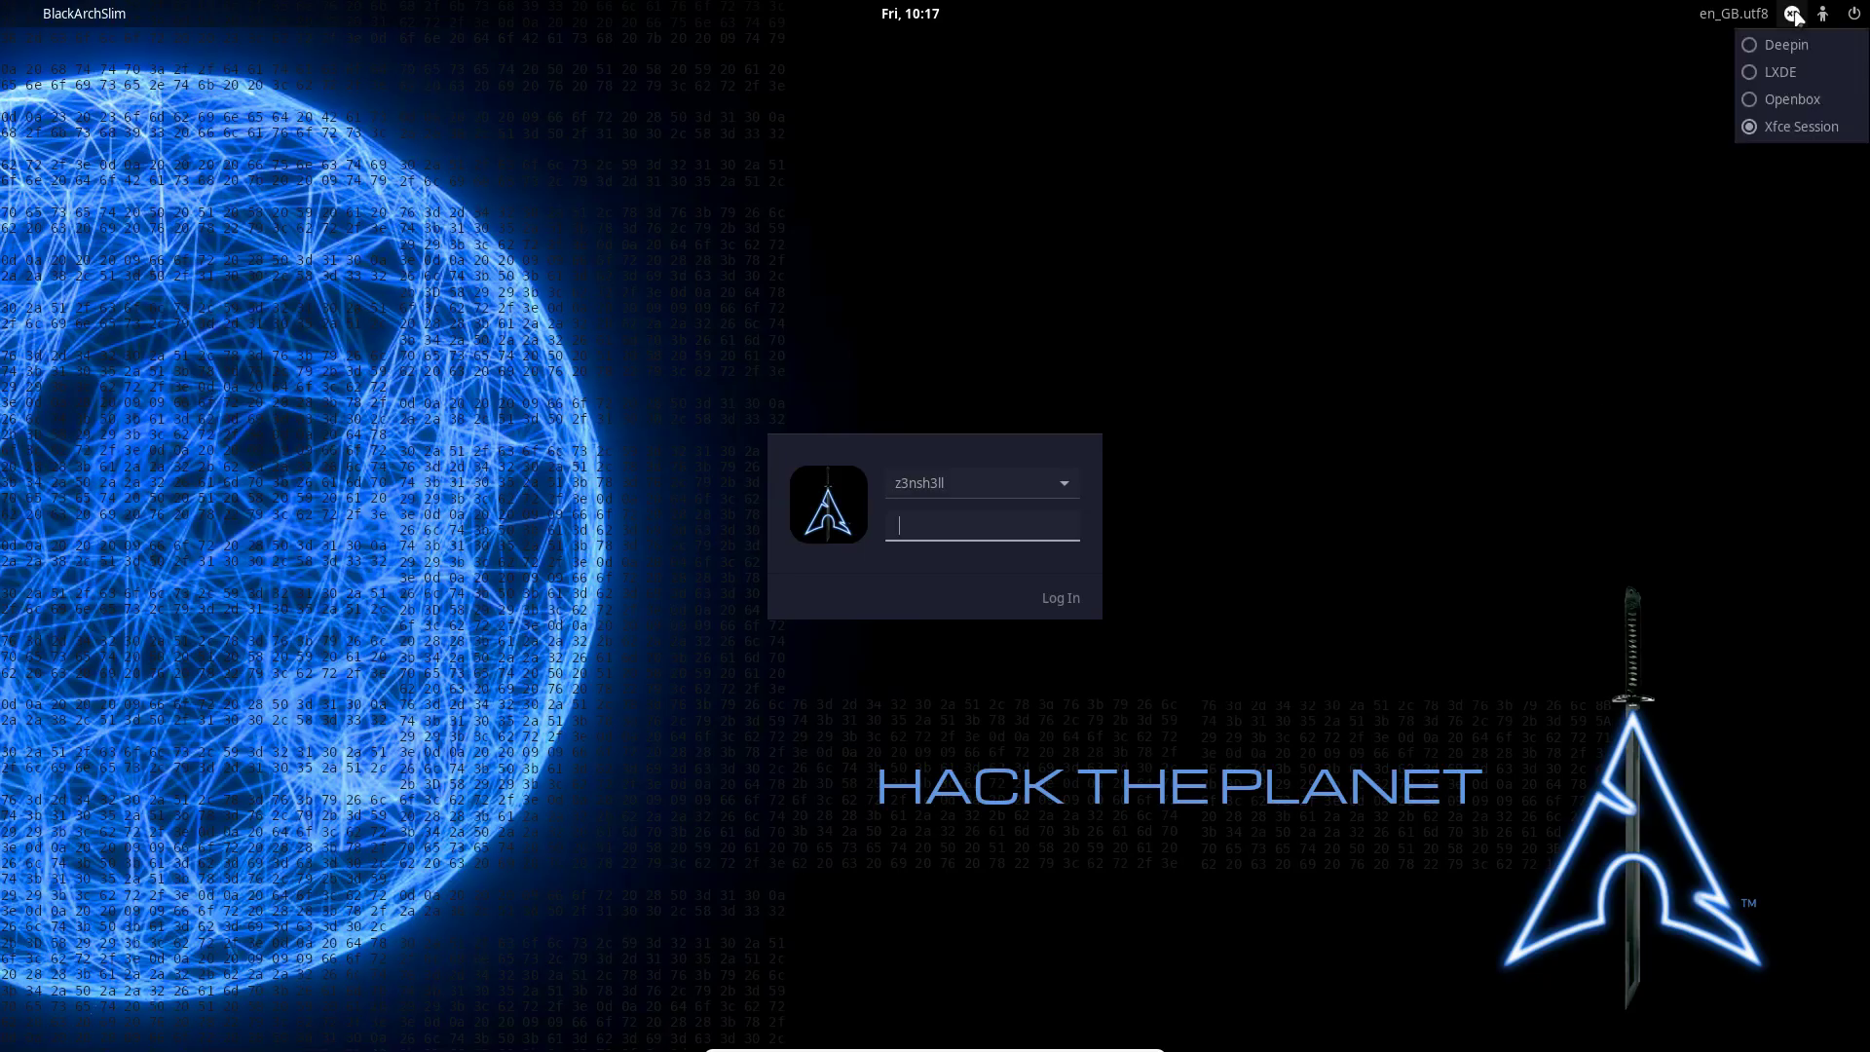
pyautogui.click(1773, 73)
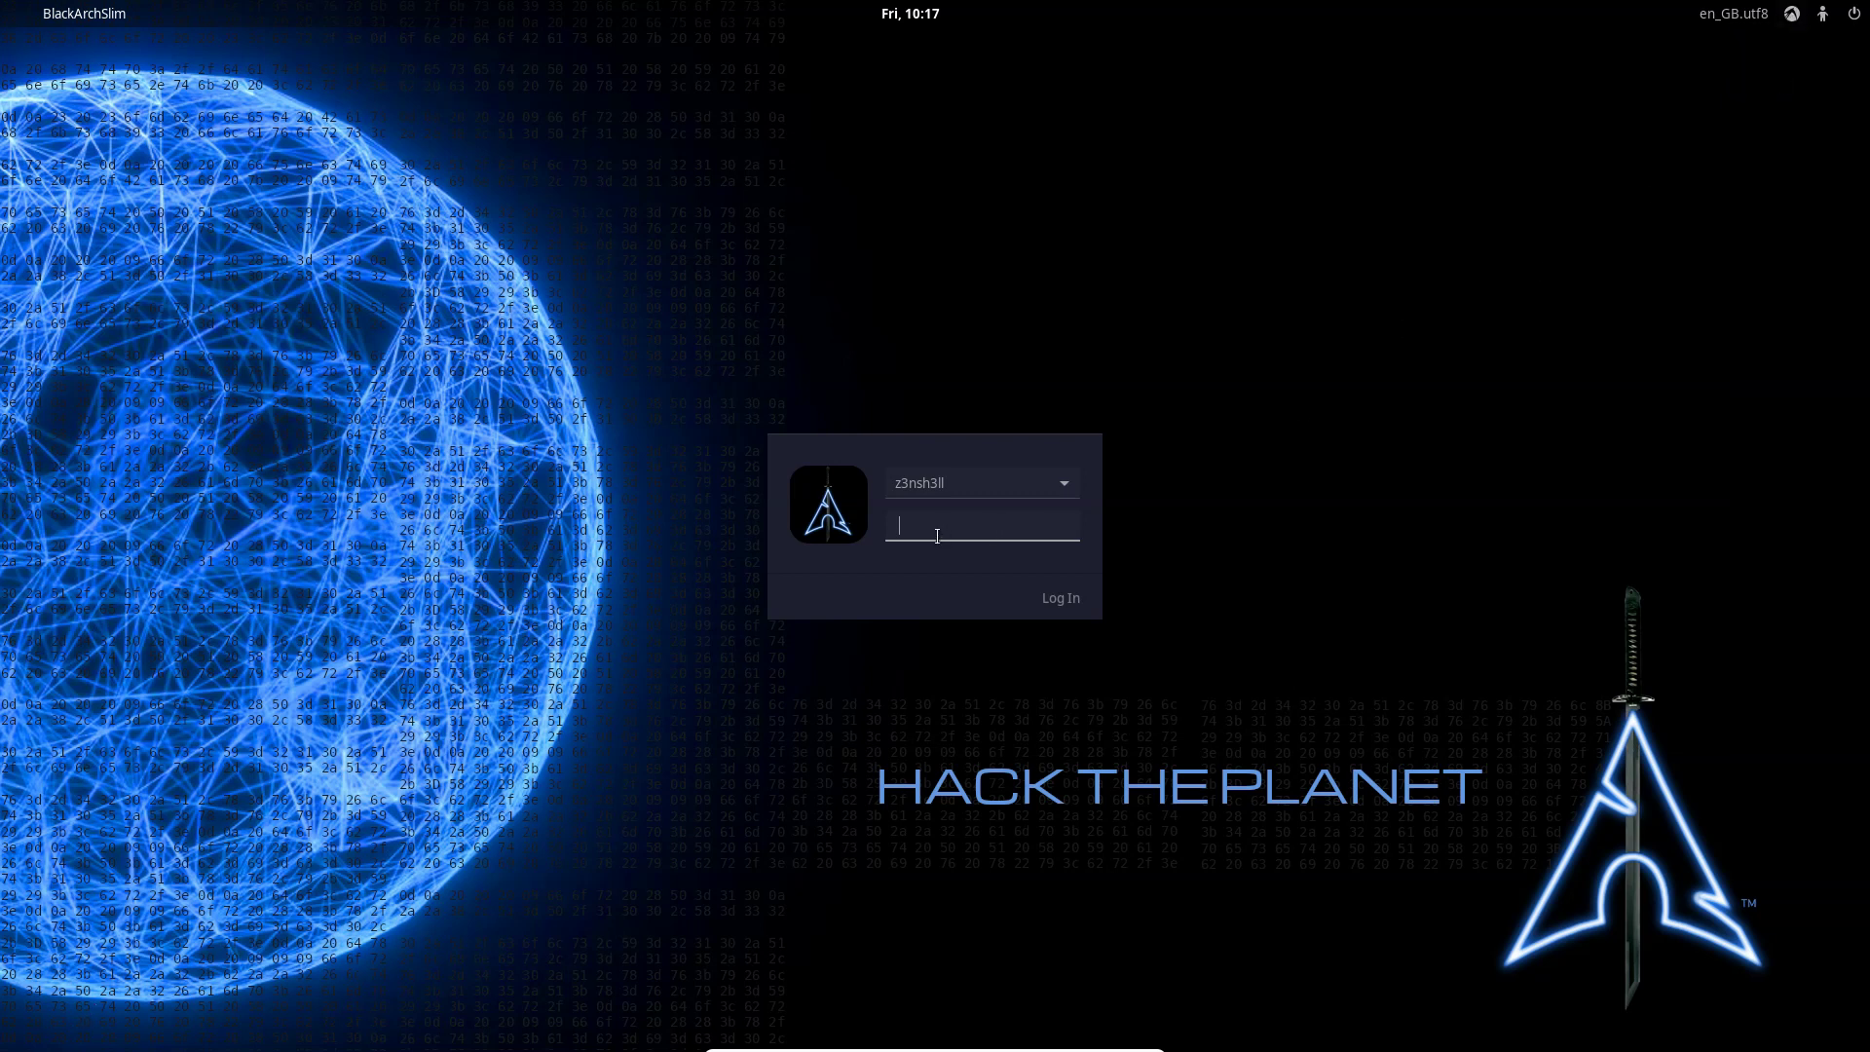
pyautogui.write('*******')
pyautogui.press('Return')
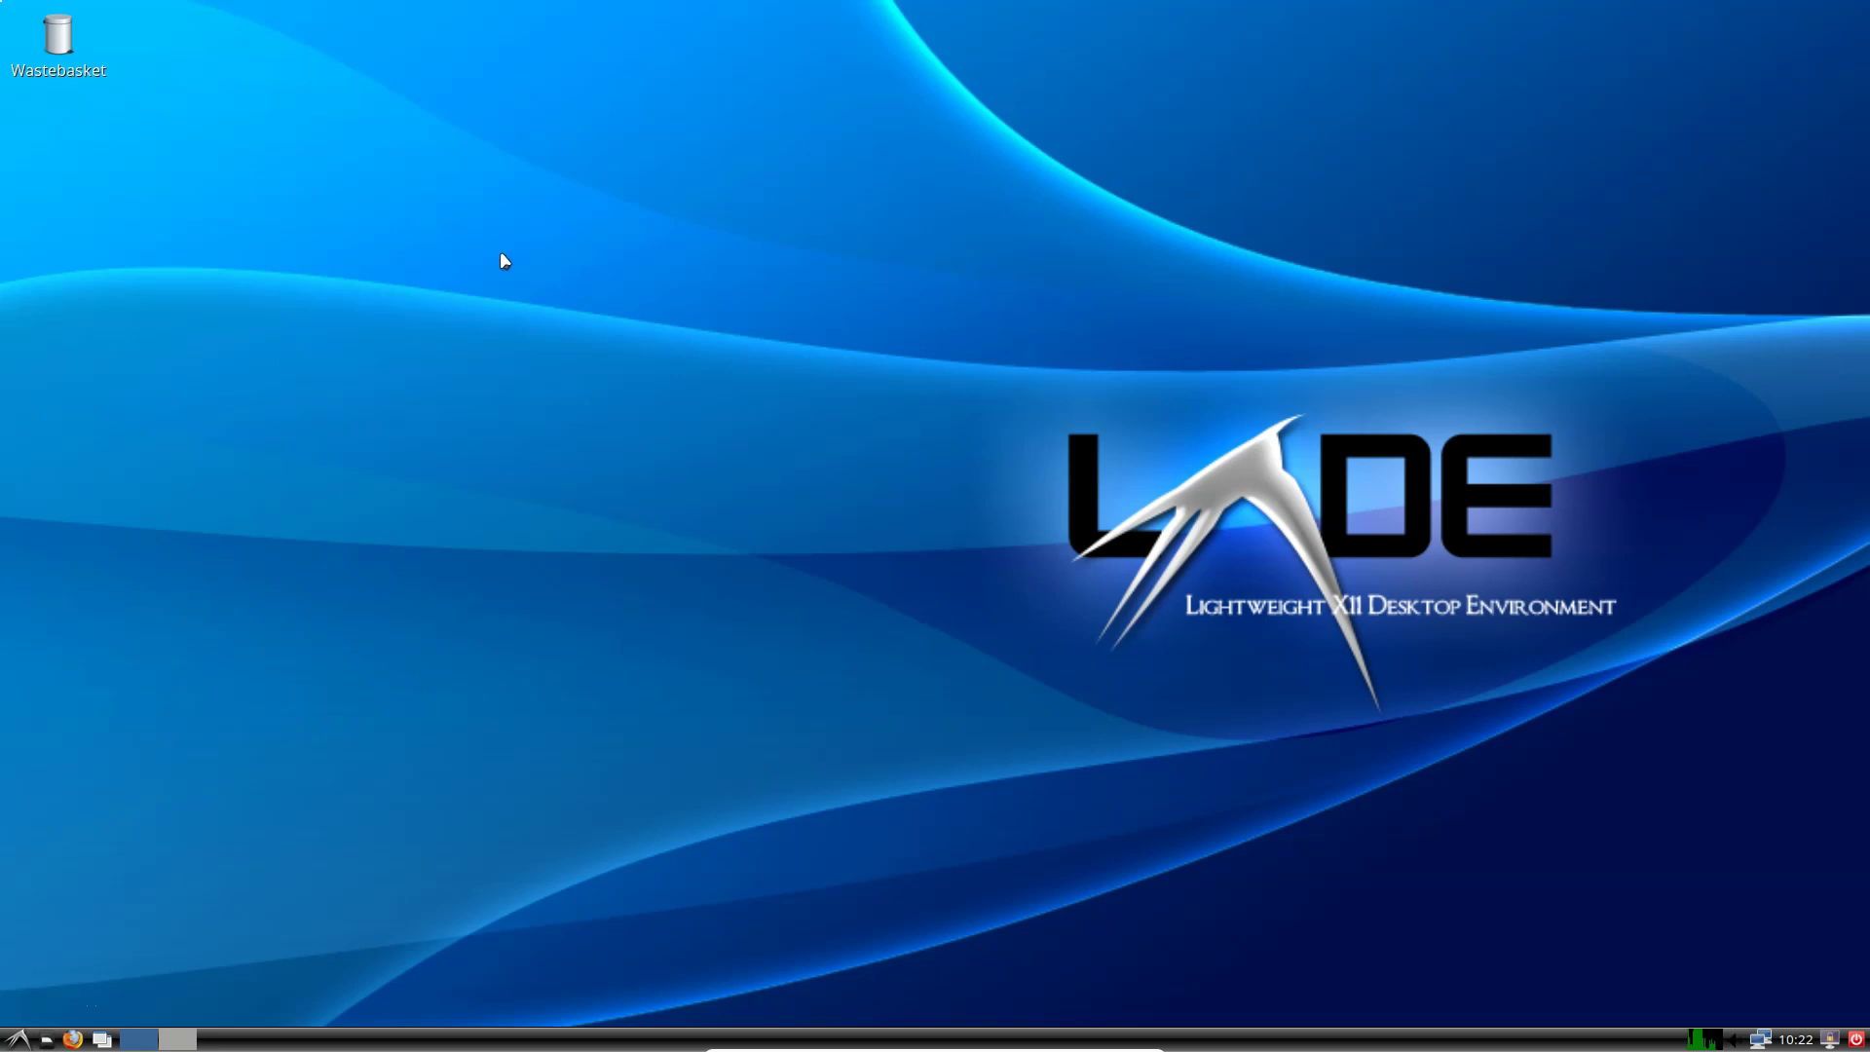
# - Open Desktop Preferences and apply lxde_green.jpg as the wallpaper after previewing lxde_red.jpg
pyautogui.rightClick(596, 239)
pyautogui.click(652, 391)
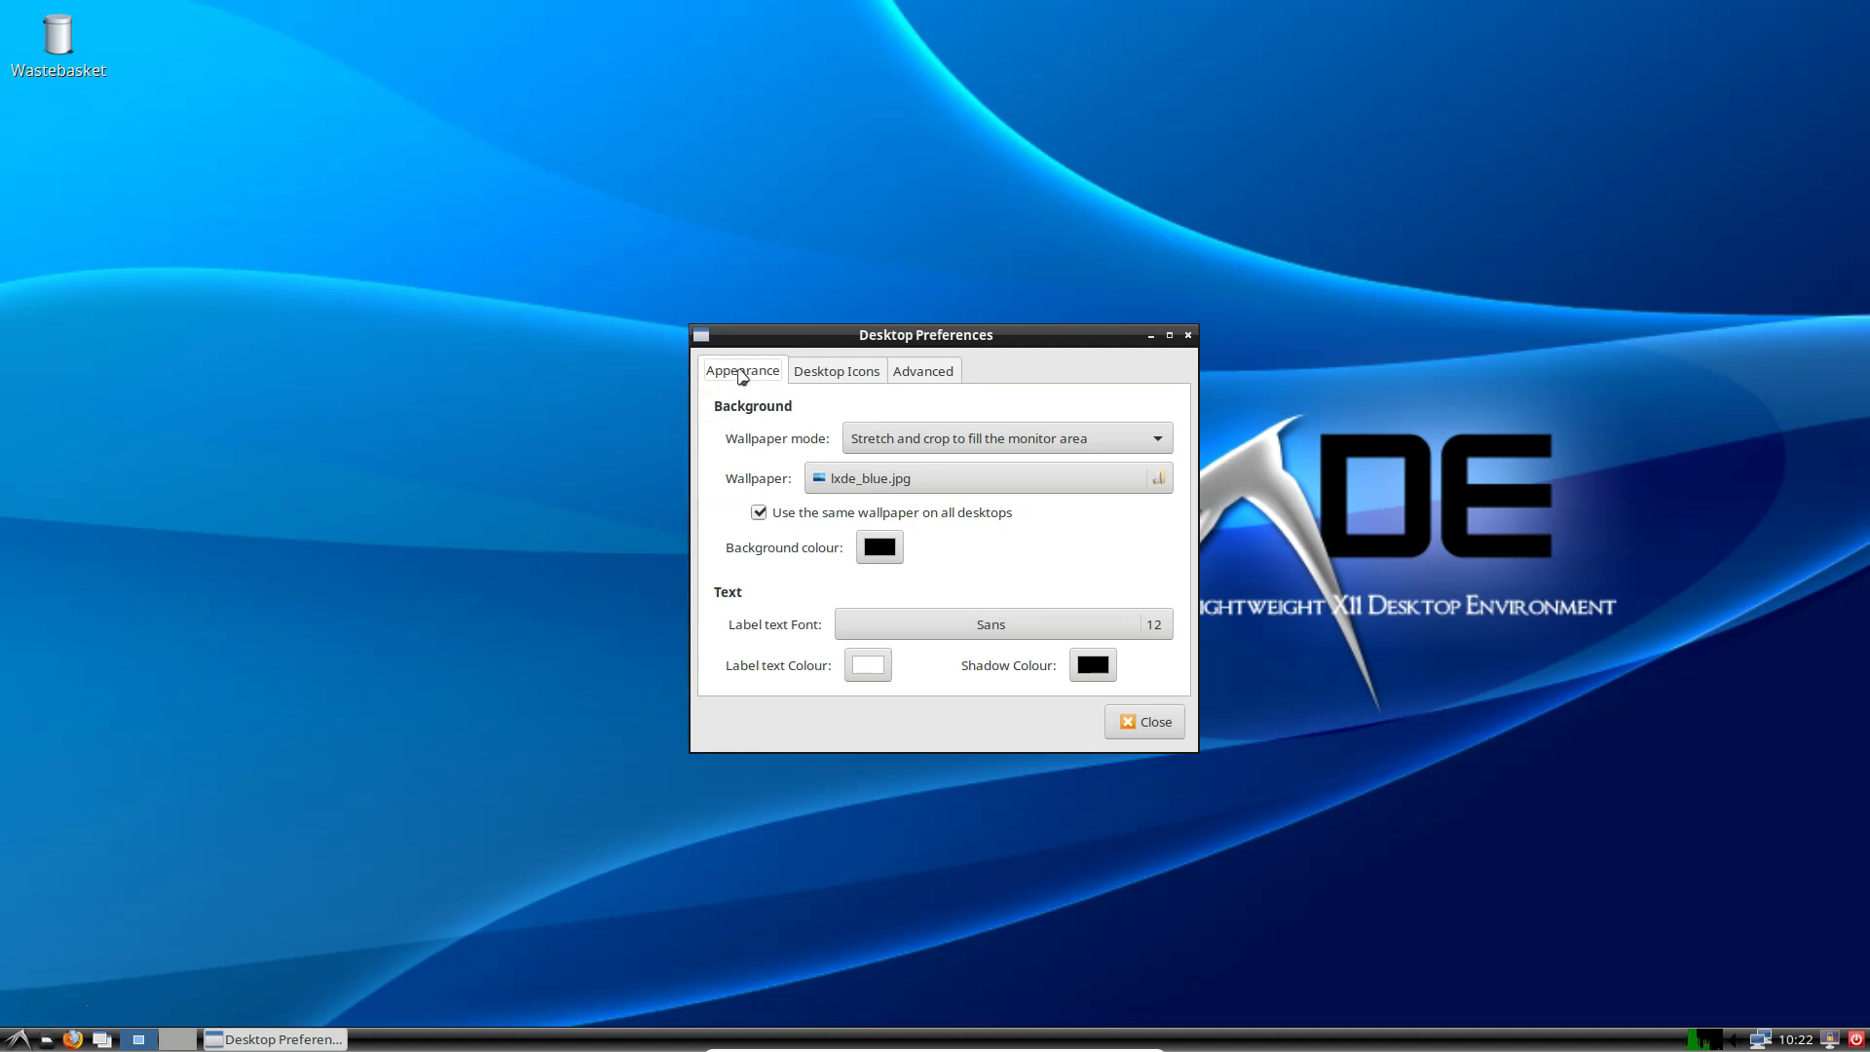
pyautogui.click(836, 479)
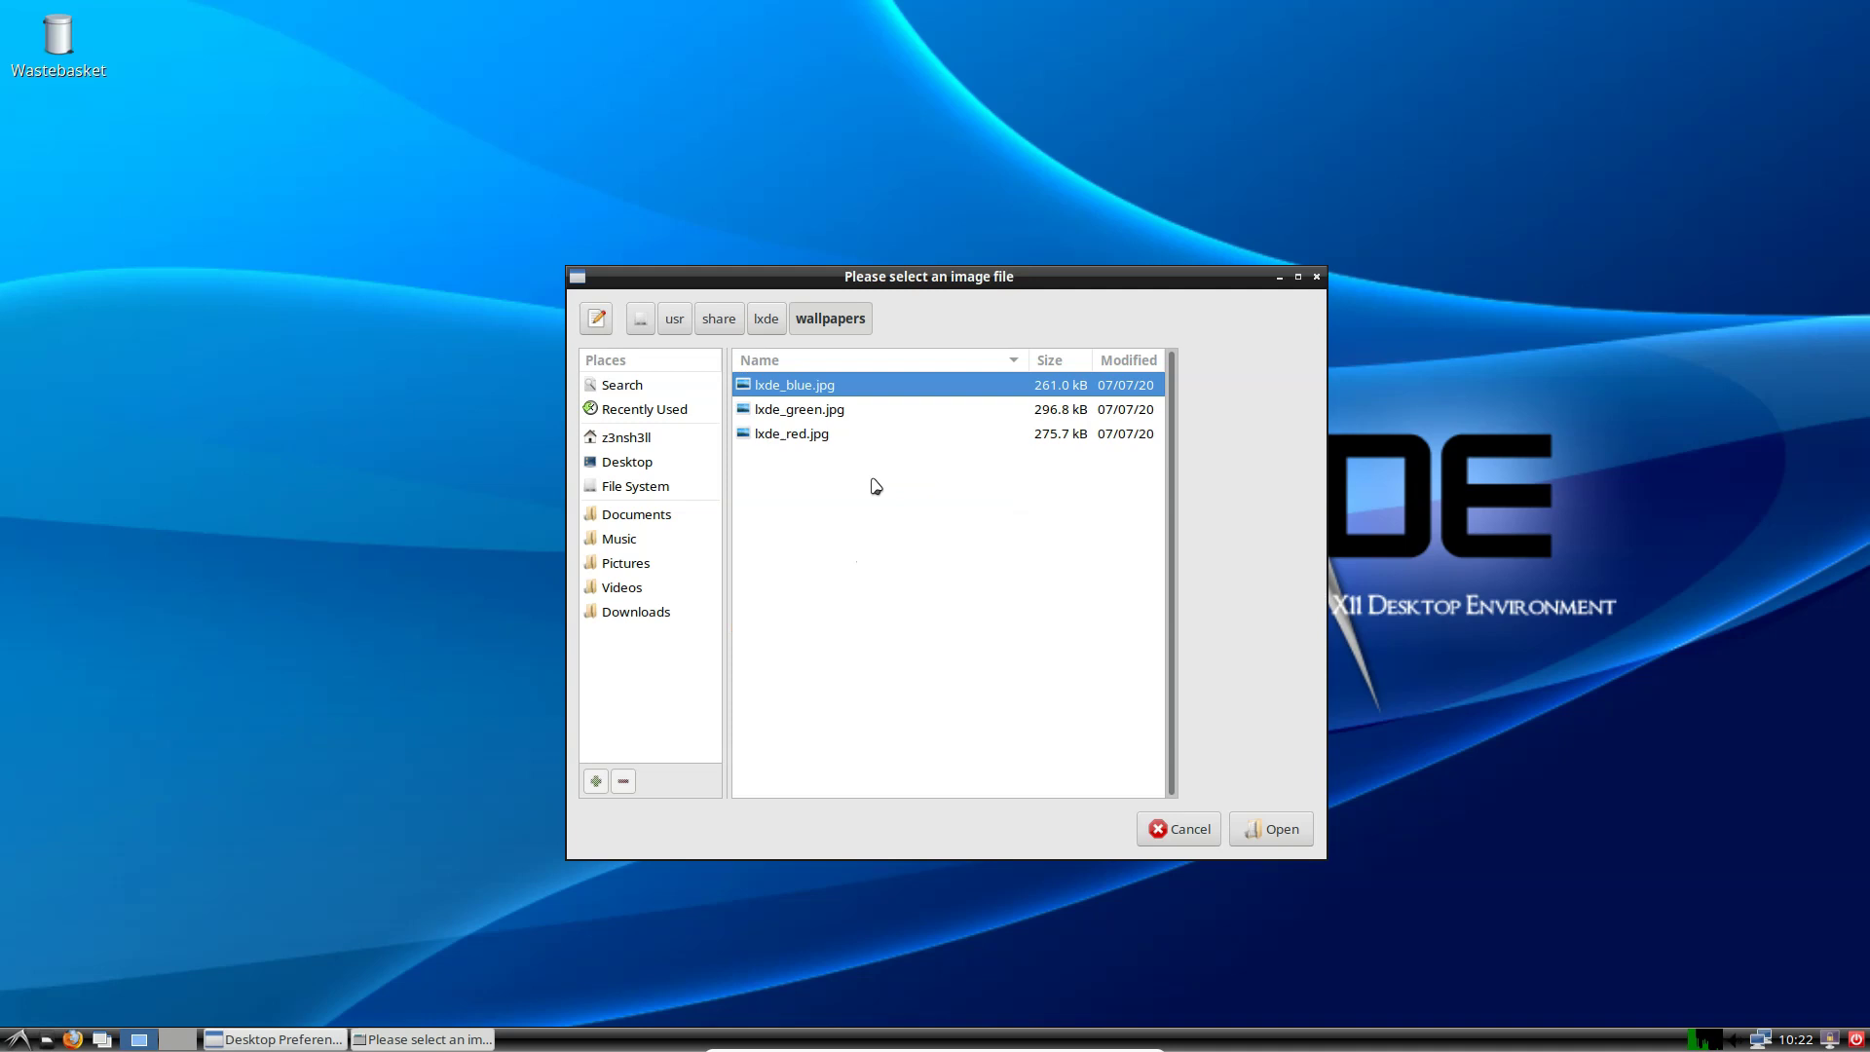
pyautogui.click(814, 409)
pyautogui.click(808, 435)
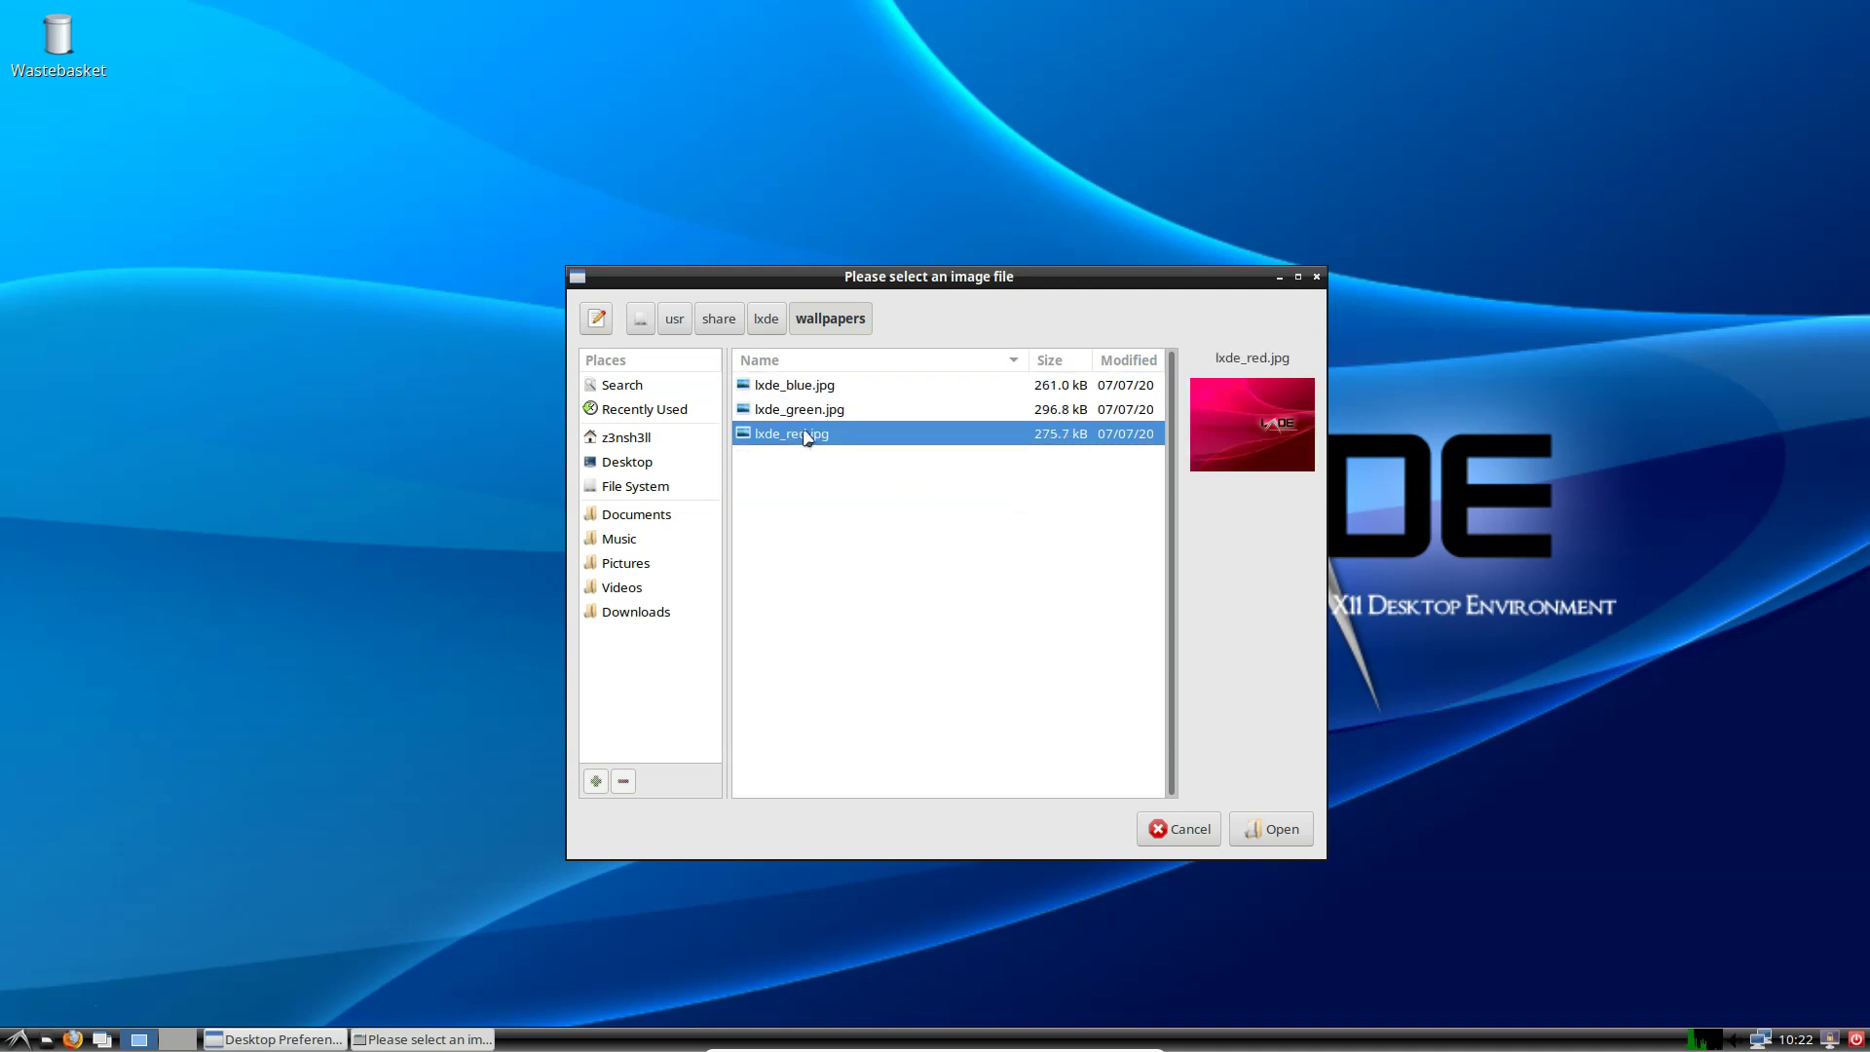
pyautogui.click(815, 410)
pyautogui.click(1276, 830)
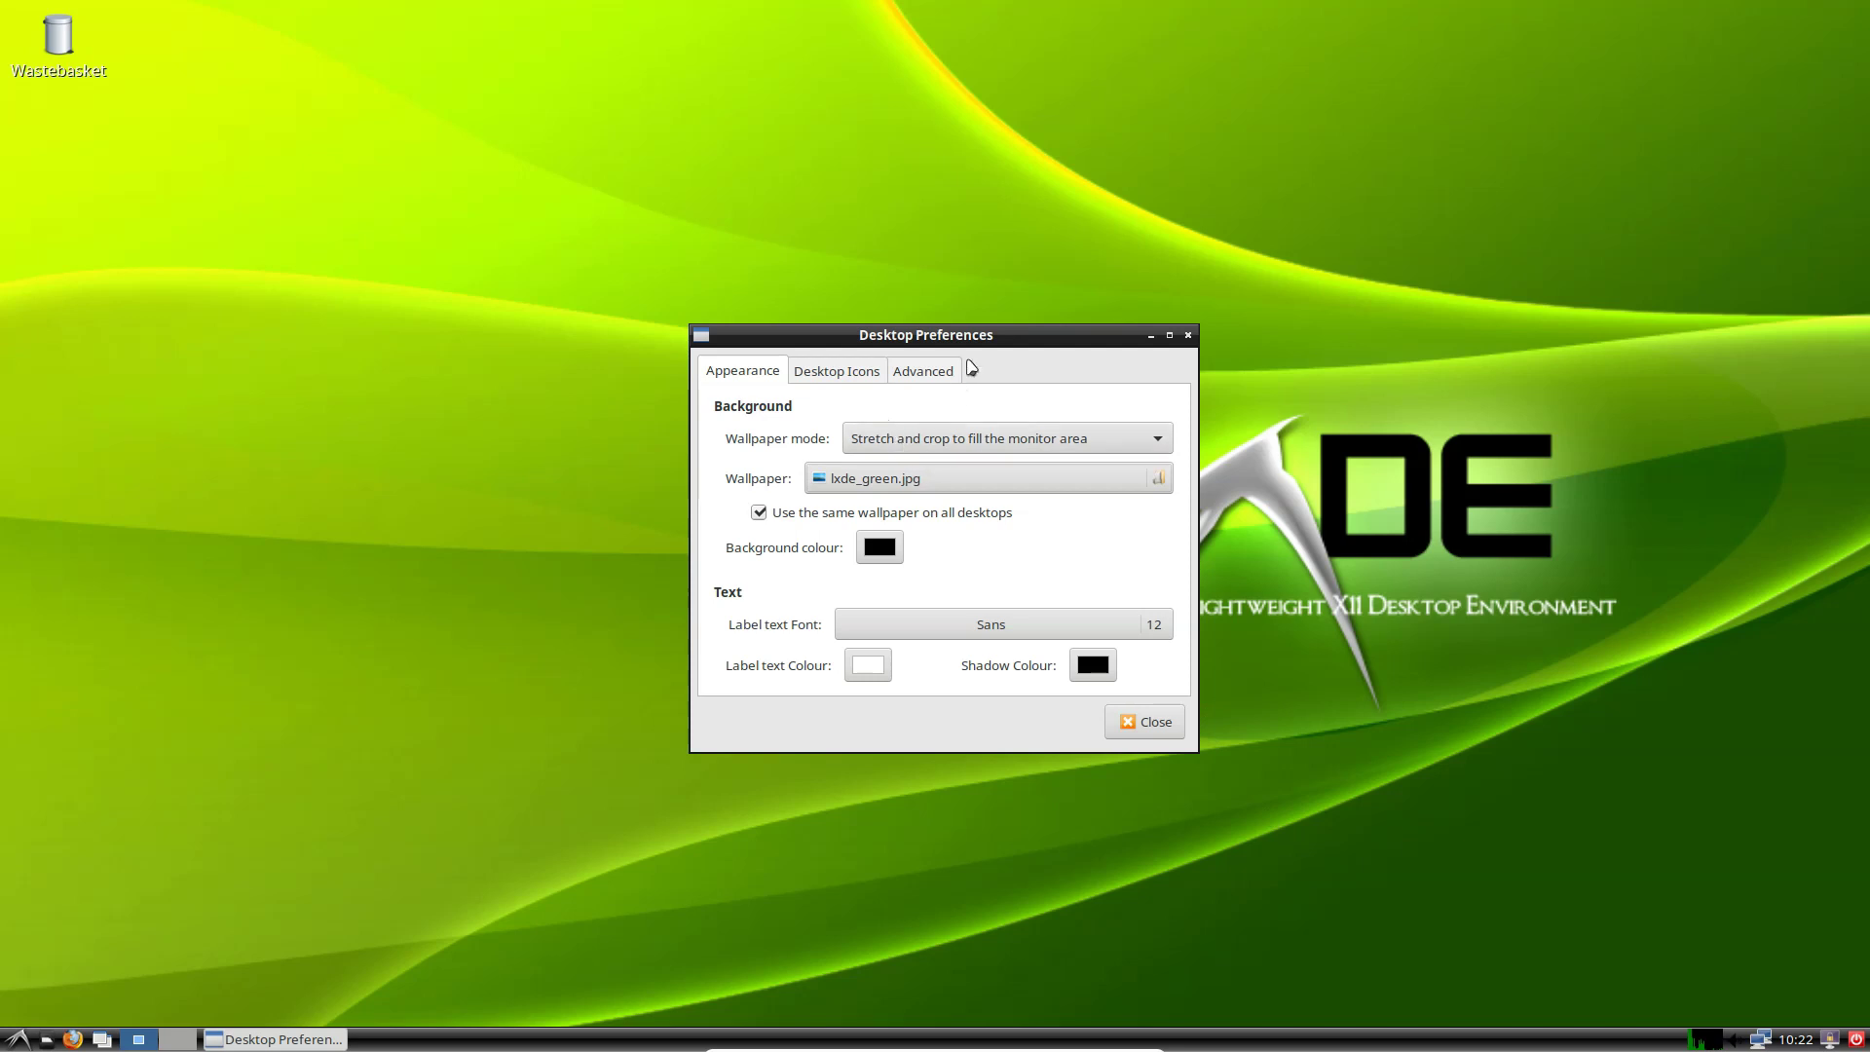
# - Replace the wallpaper with the Millennium Bridge picture from Downloads and close the preferences
pyautogui.moveTo(1023, 334); pyautogui.dragTo(866, 185)
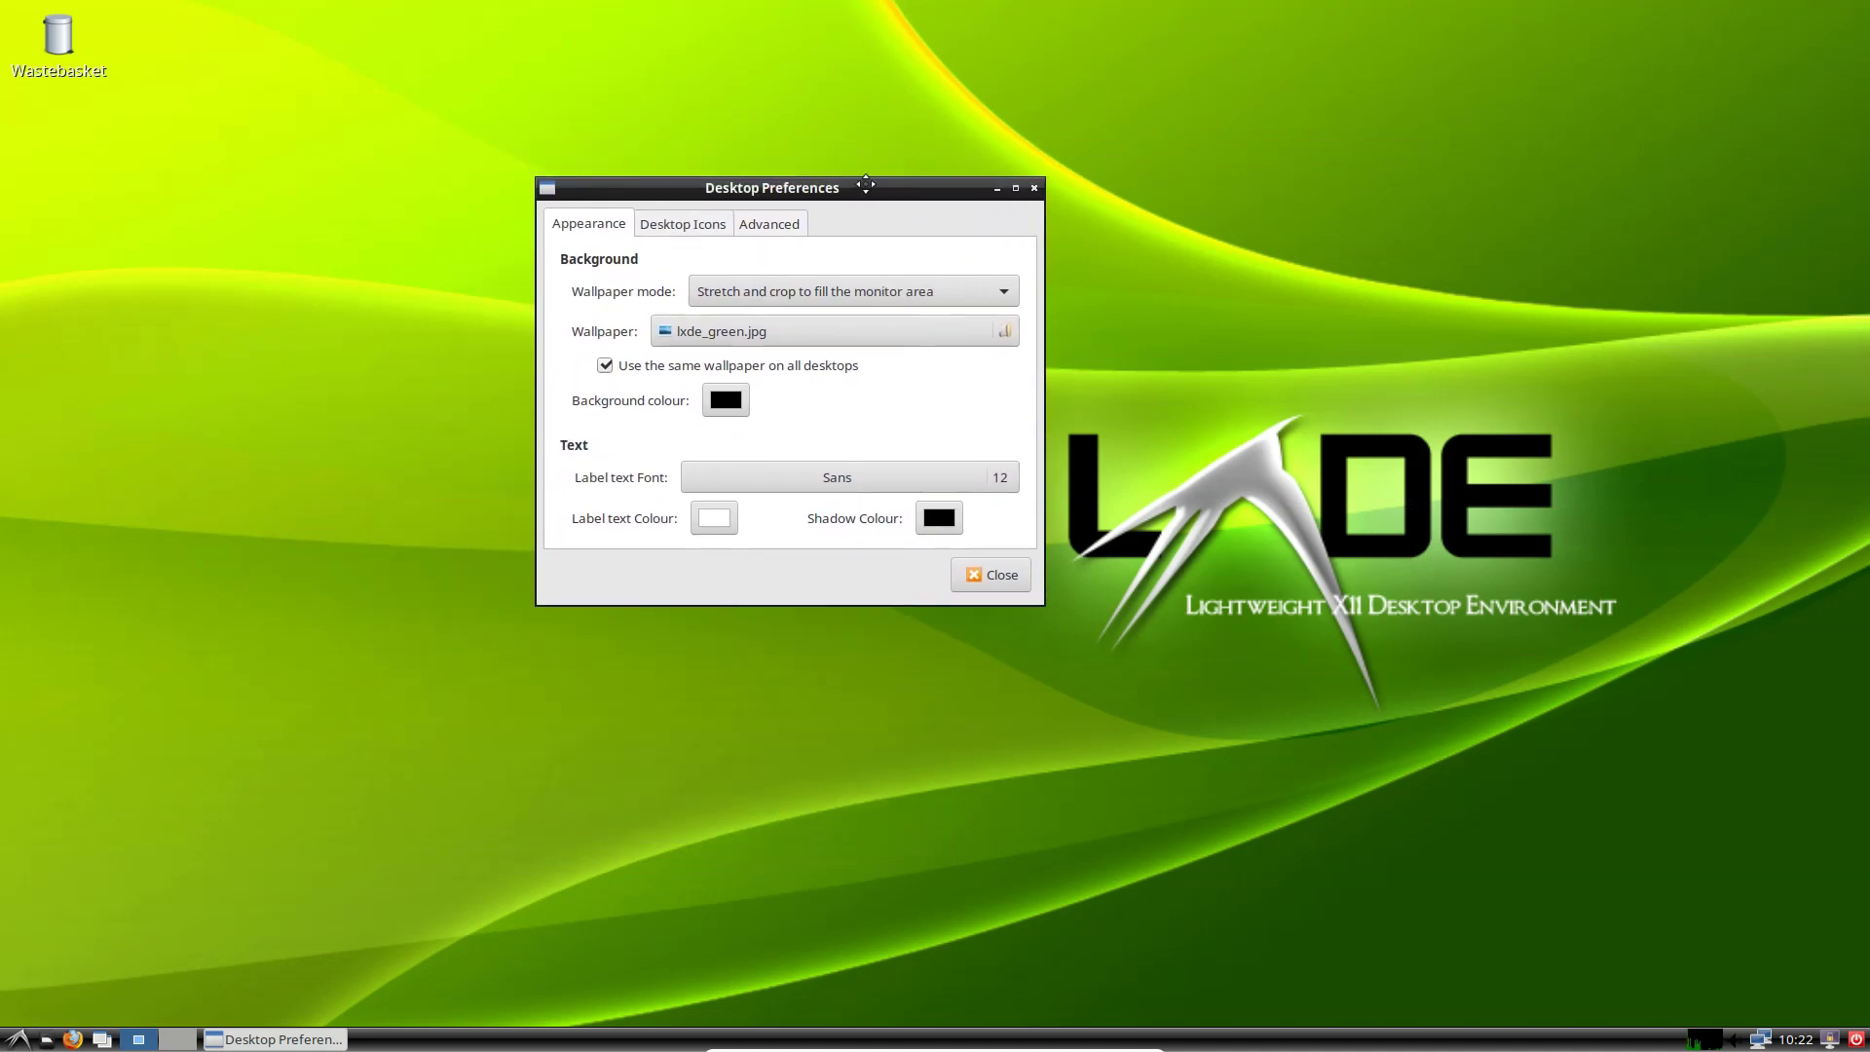
pyautogui.click(745, 331)
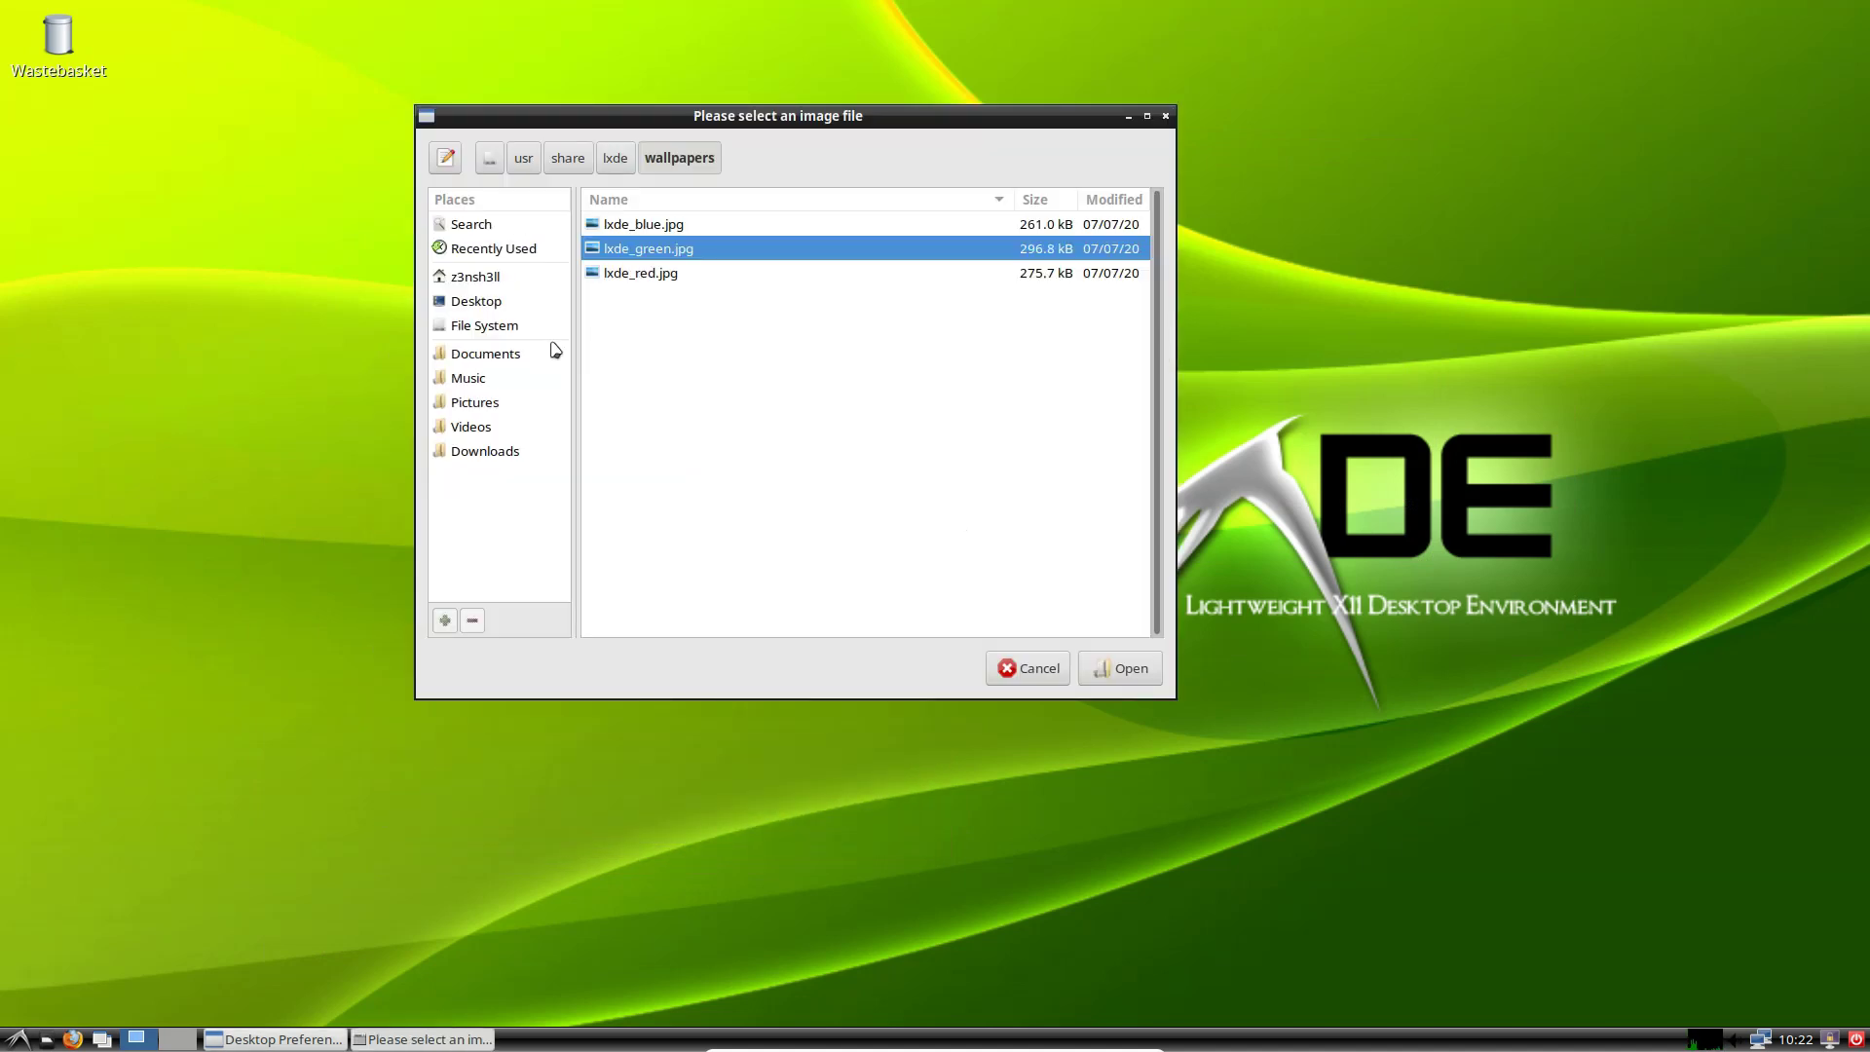
pyautogui.click(492, 454)
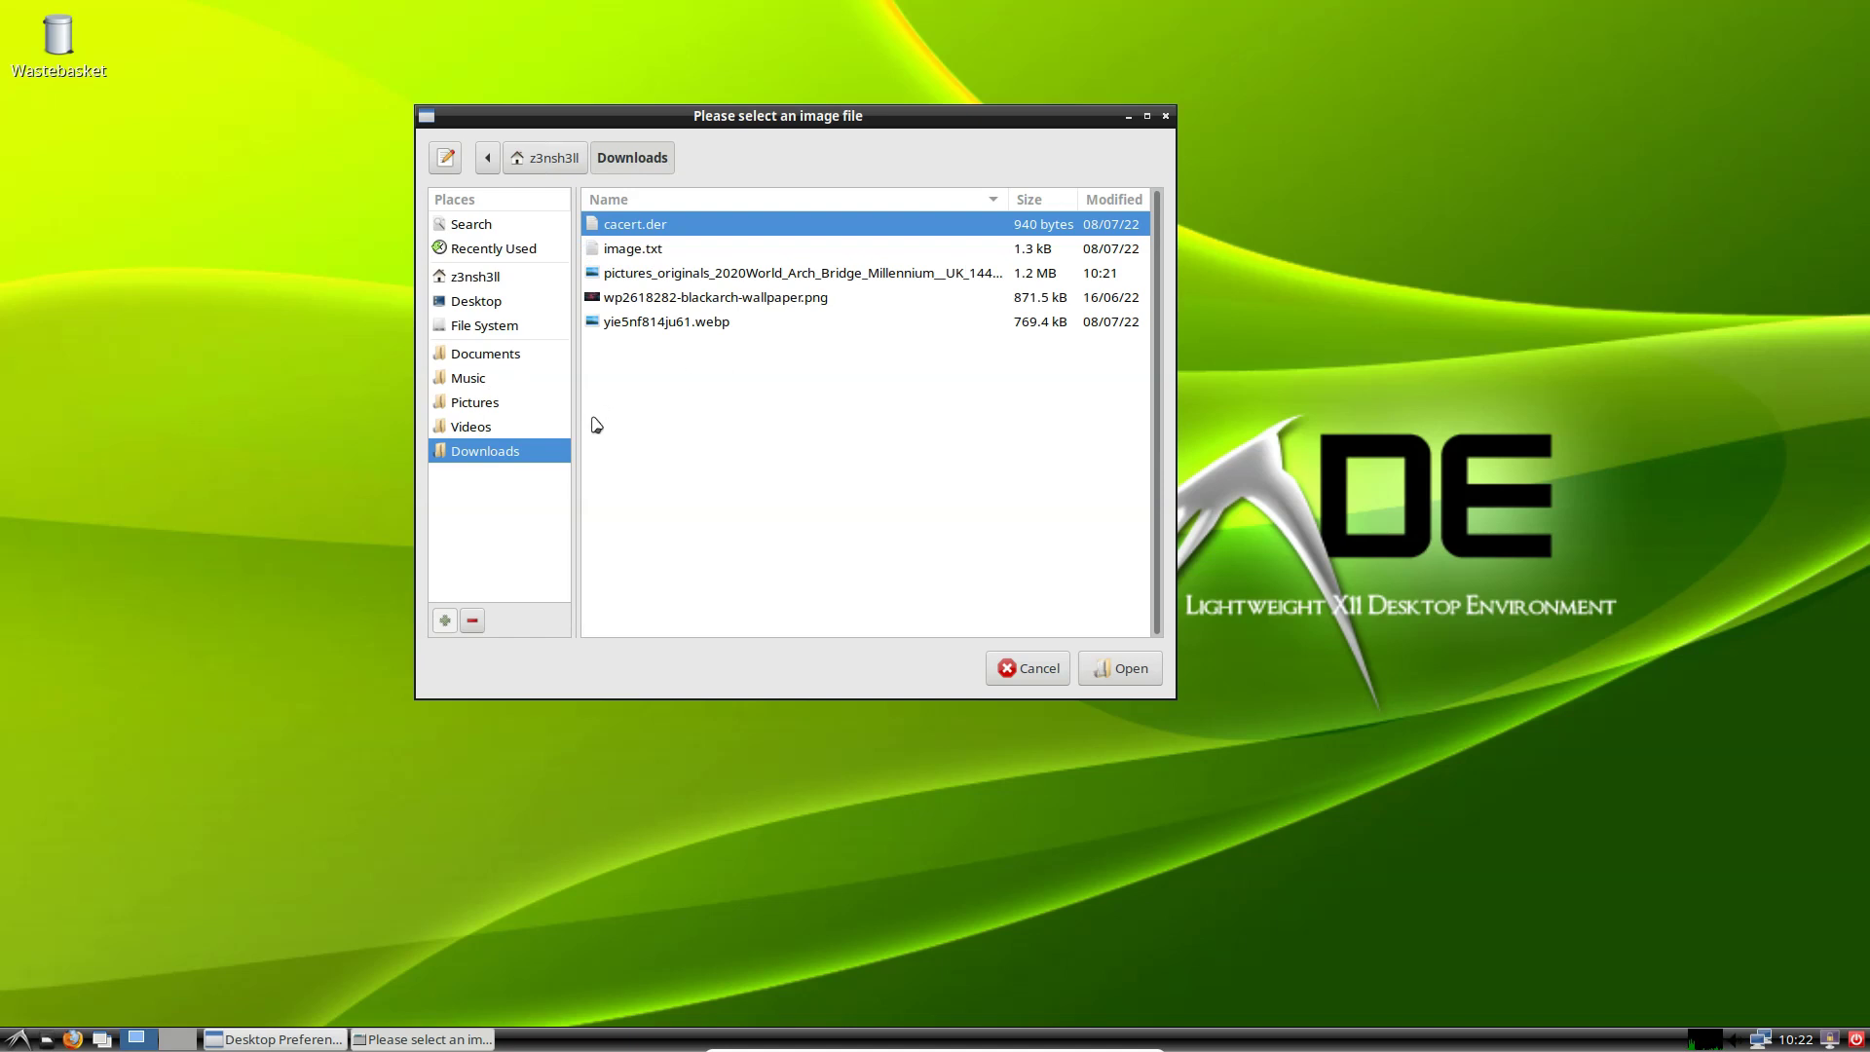
pyautogui.doubleClick(801, 275)
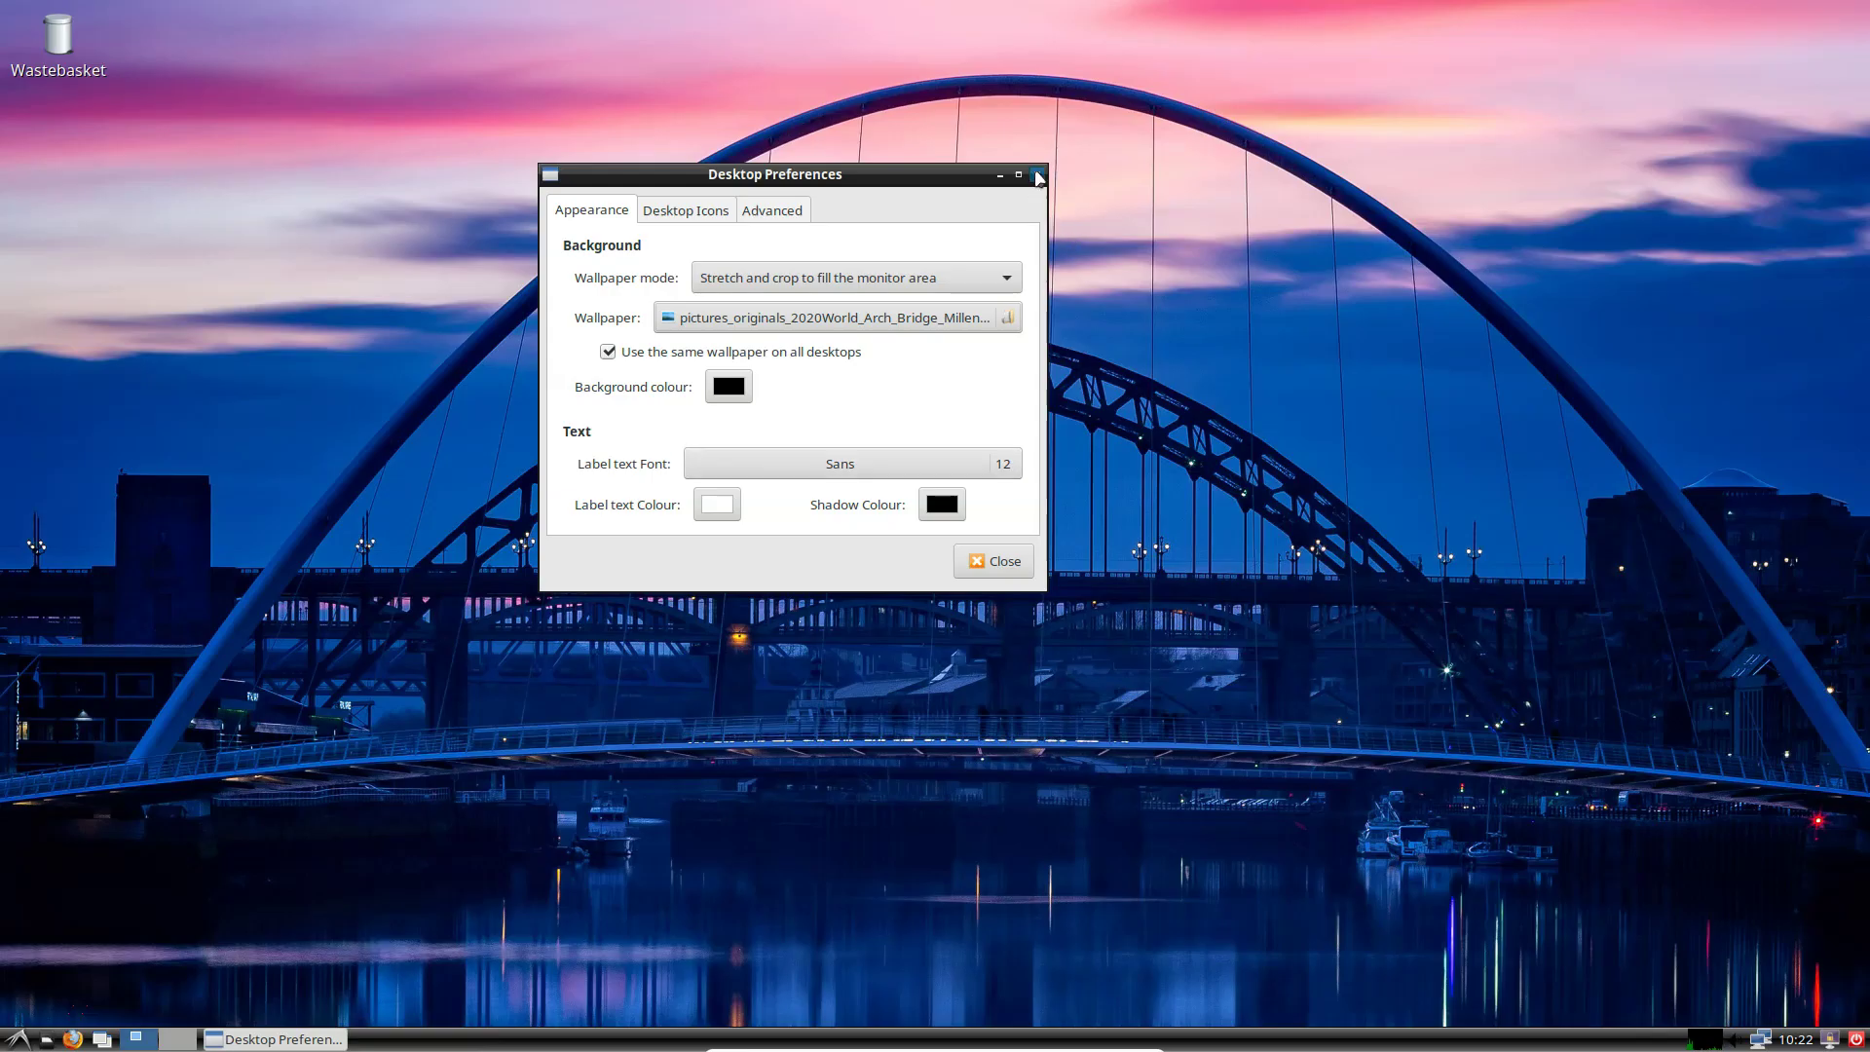
pyautogui.click(1036, 173)
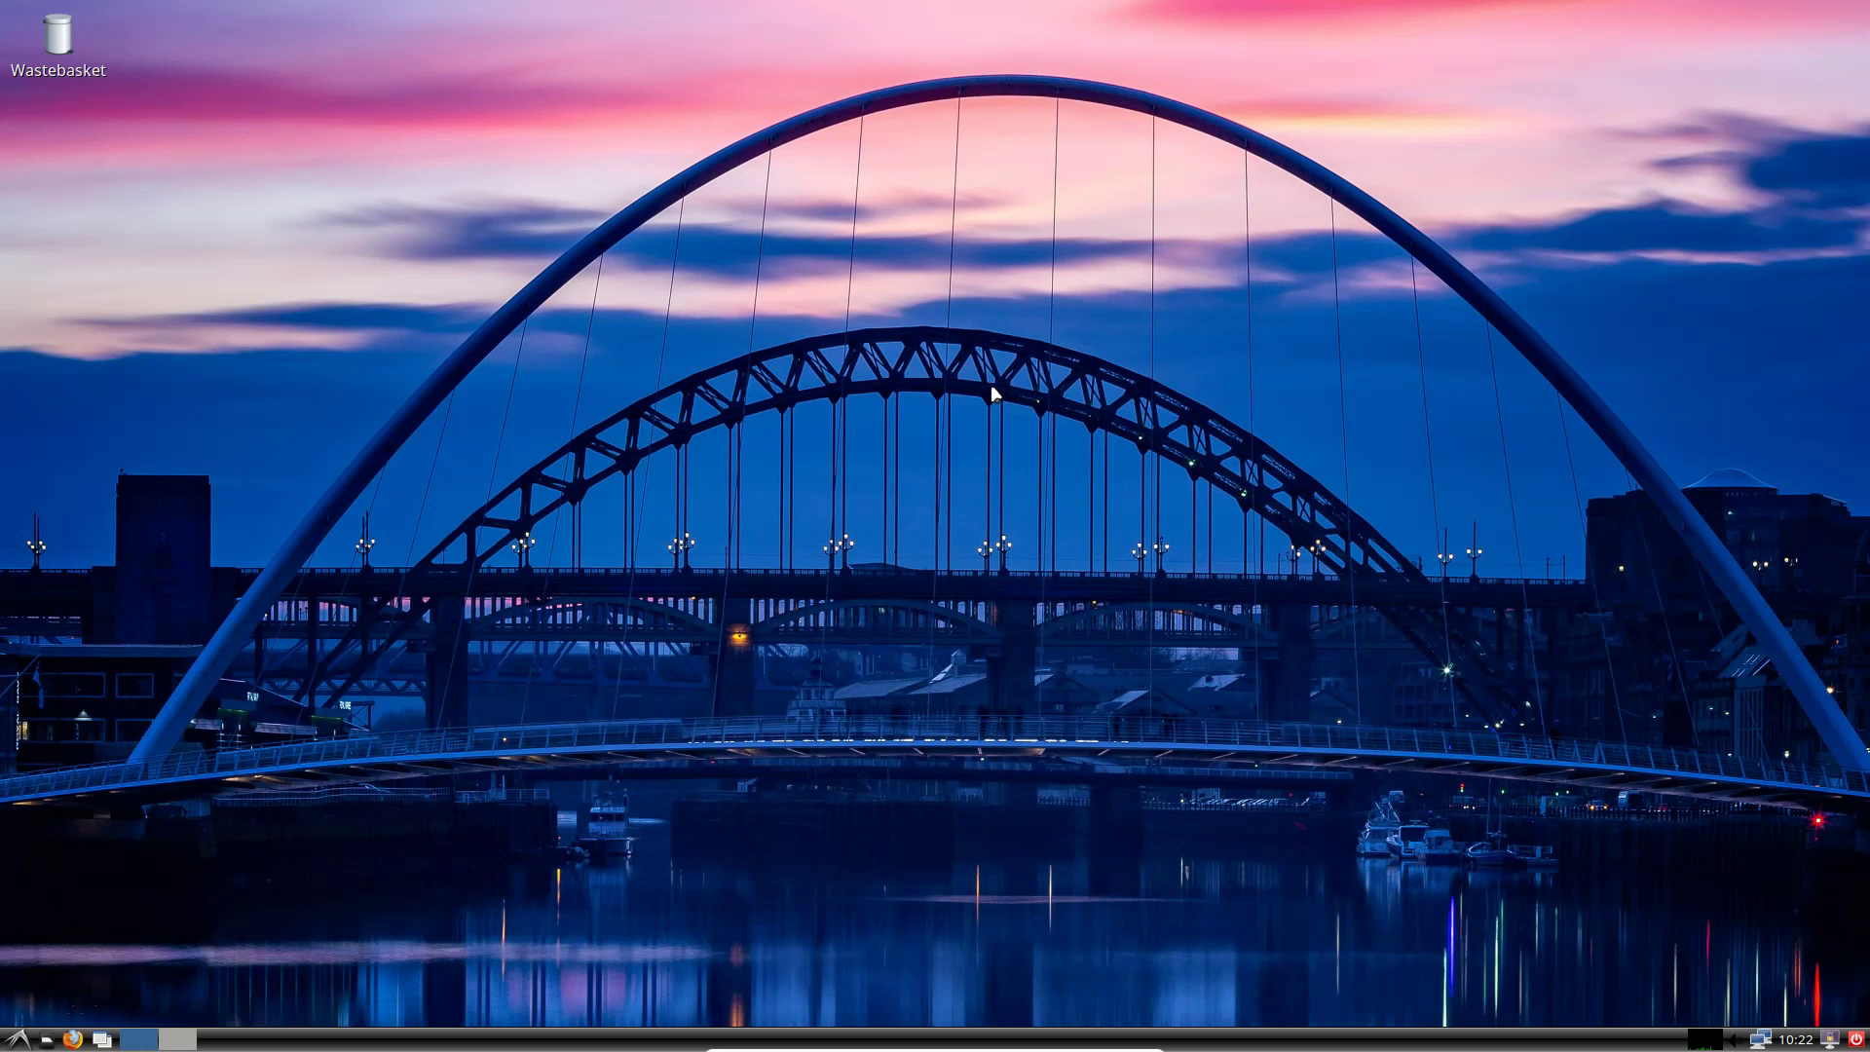
# - Open Panel Settings on the Appearance tab and set capslock-off.png as the panel background image
pyautogui.rightClick(585, 1042)
pyautogui.click(650, 950)
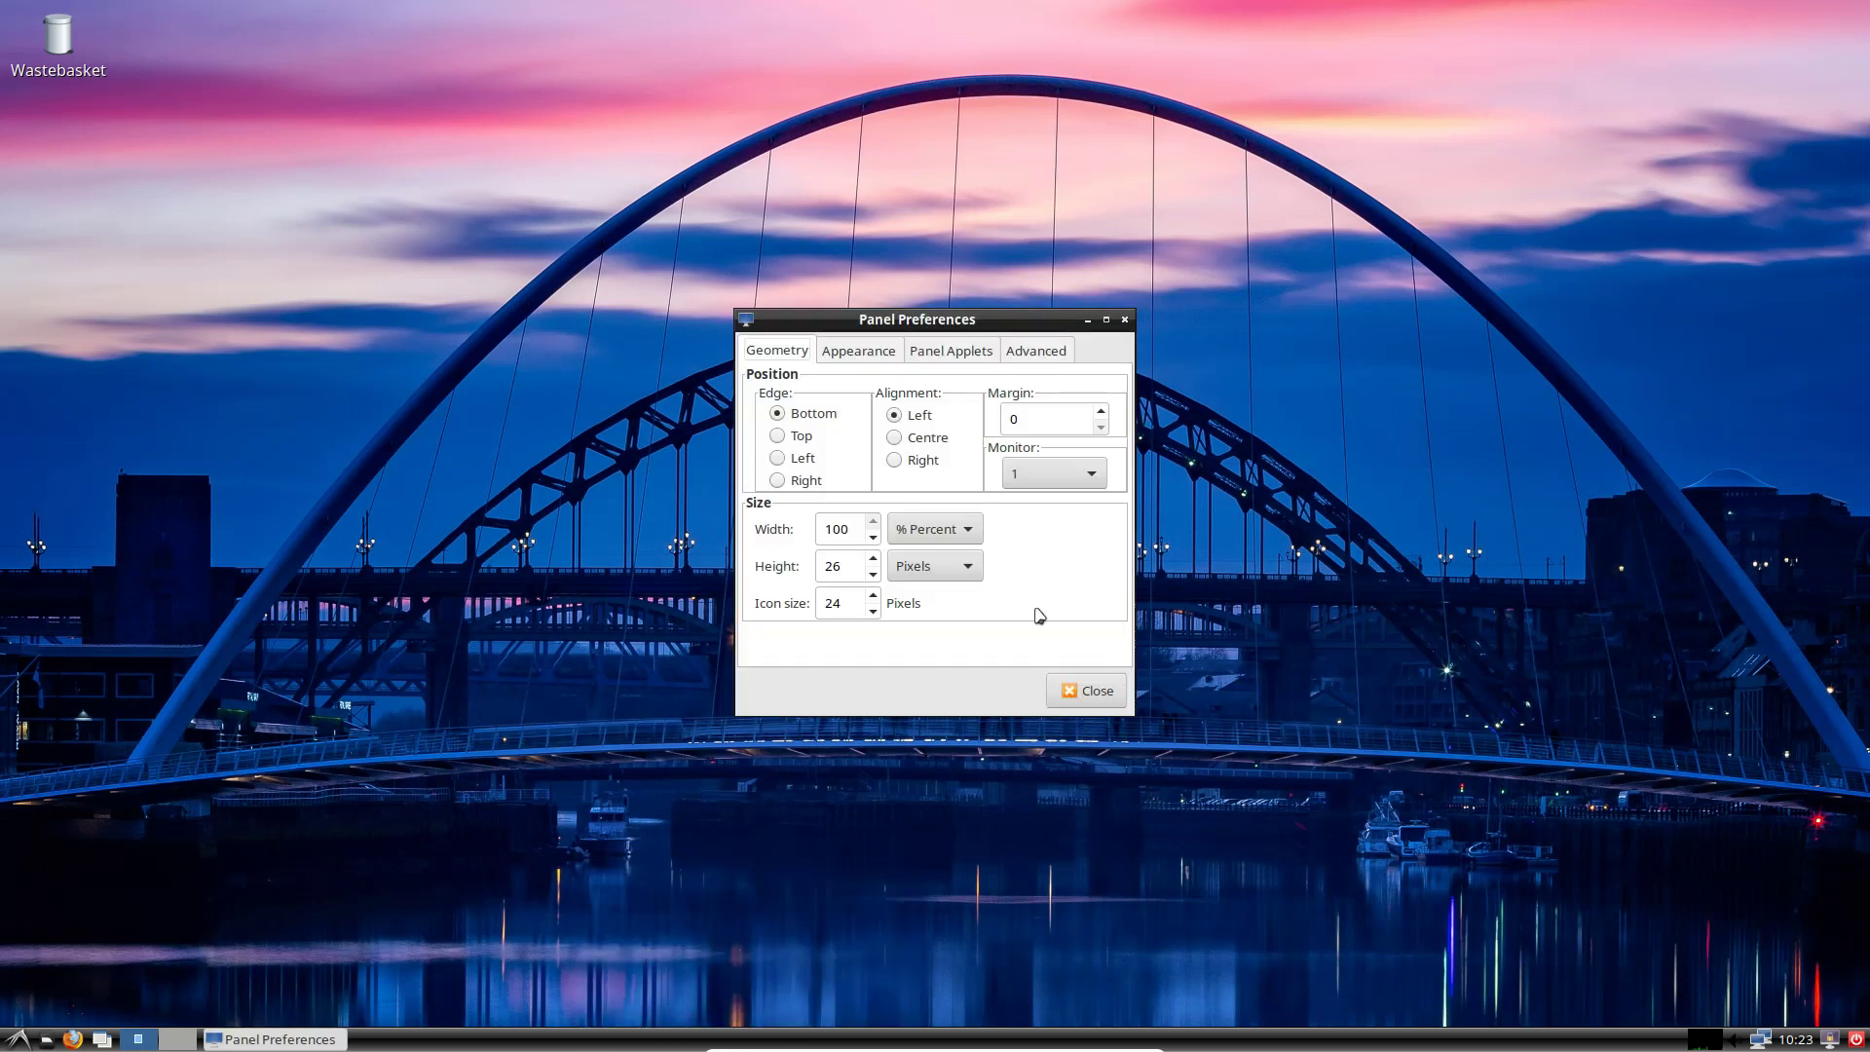
pyautogui.click(858, 351)
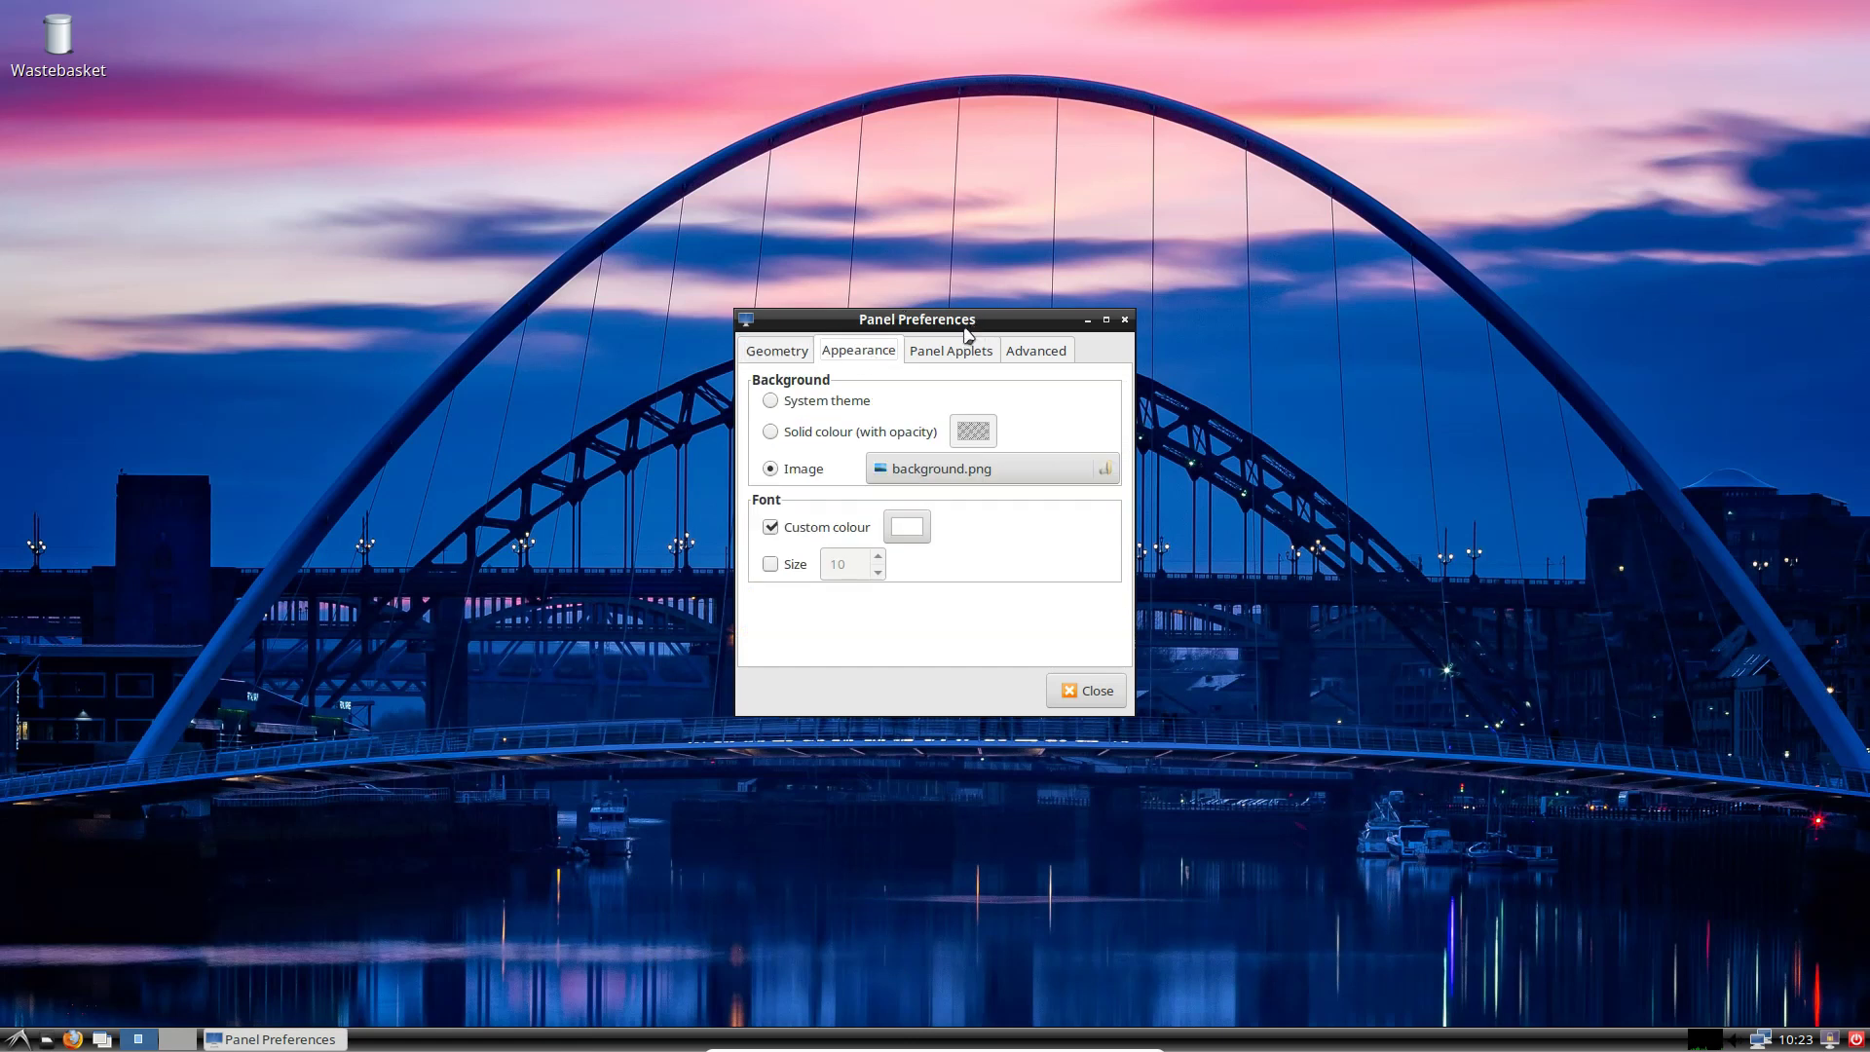
pyautogui.moveTo(964, 325); pyautogui.dragTo(1146, 233)
pyautogui.click(1178, 378)
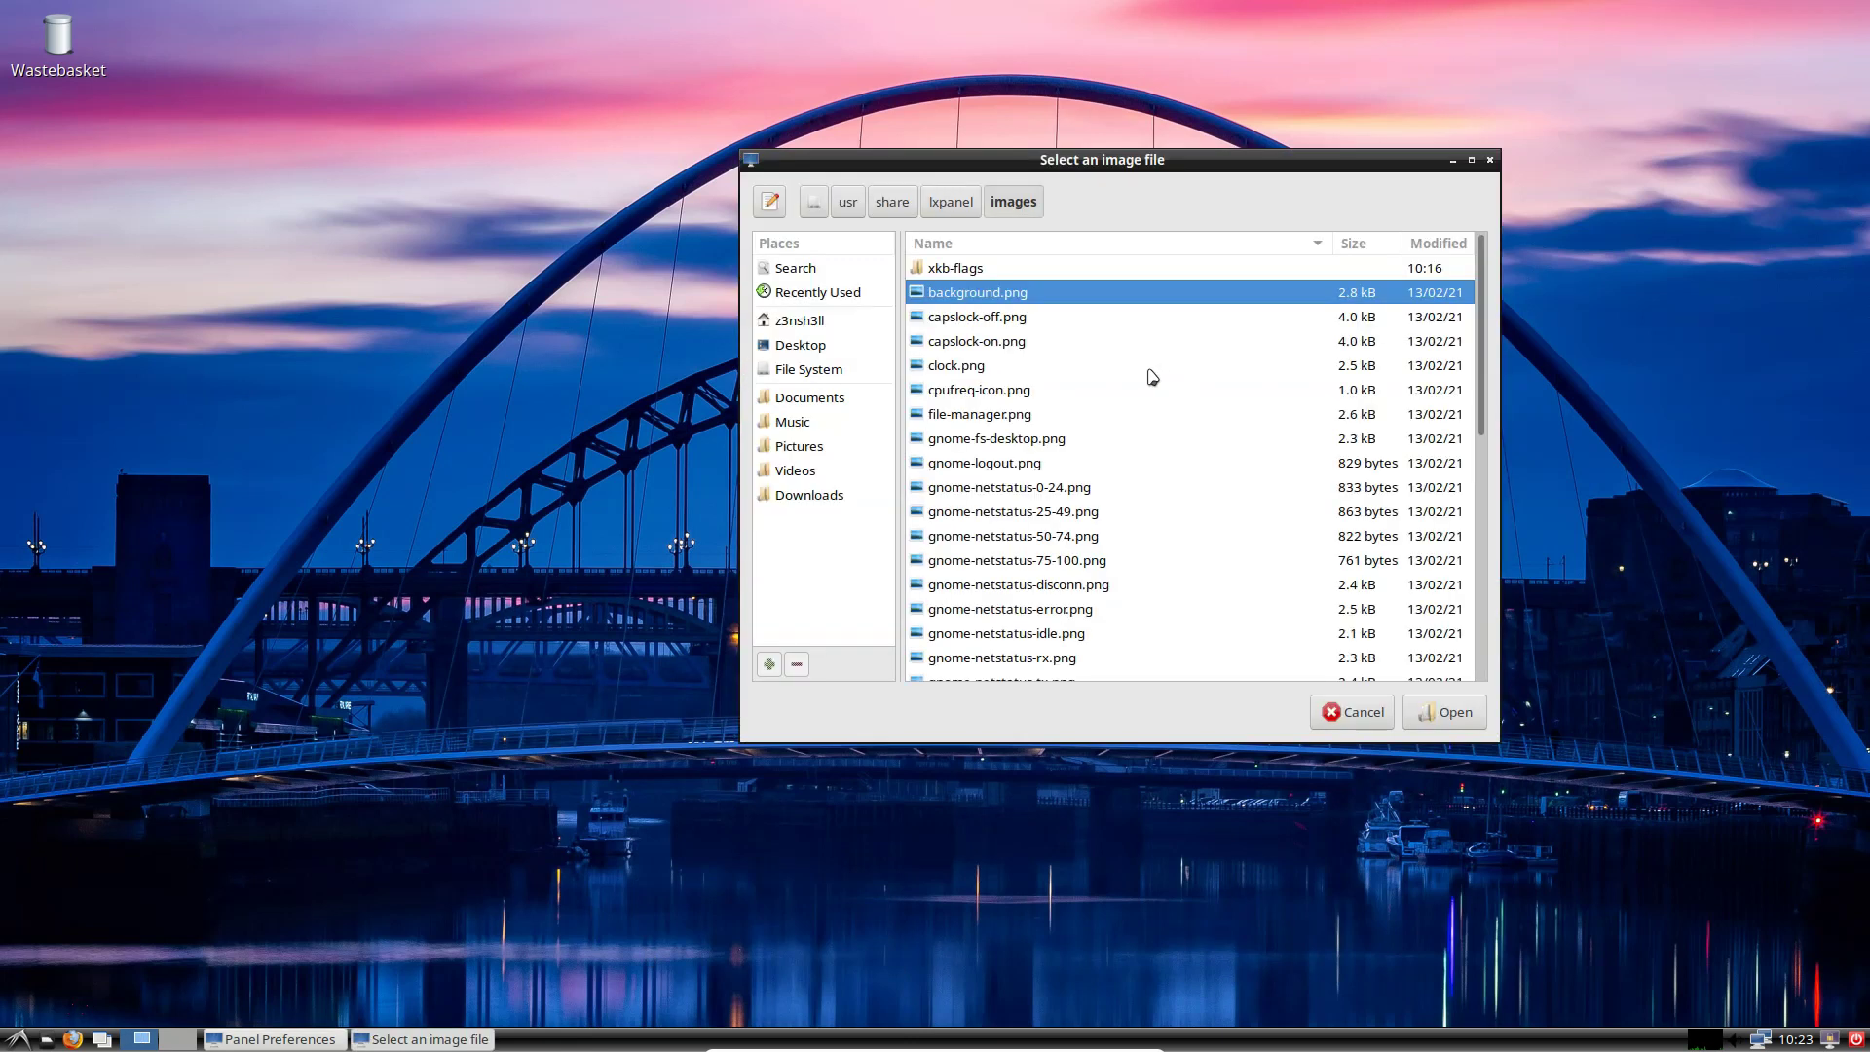
pyautogui.doubleClick(1000, 319)
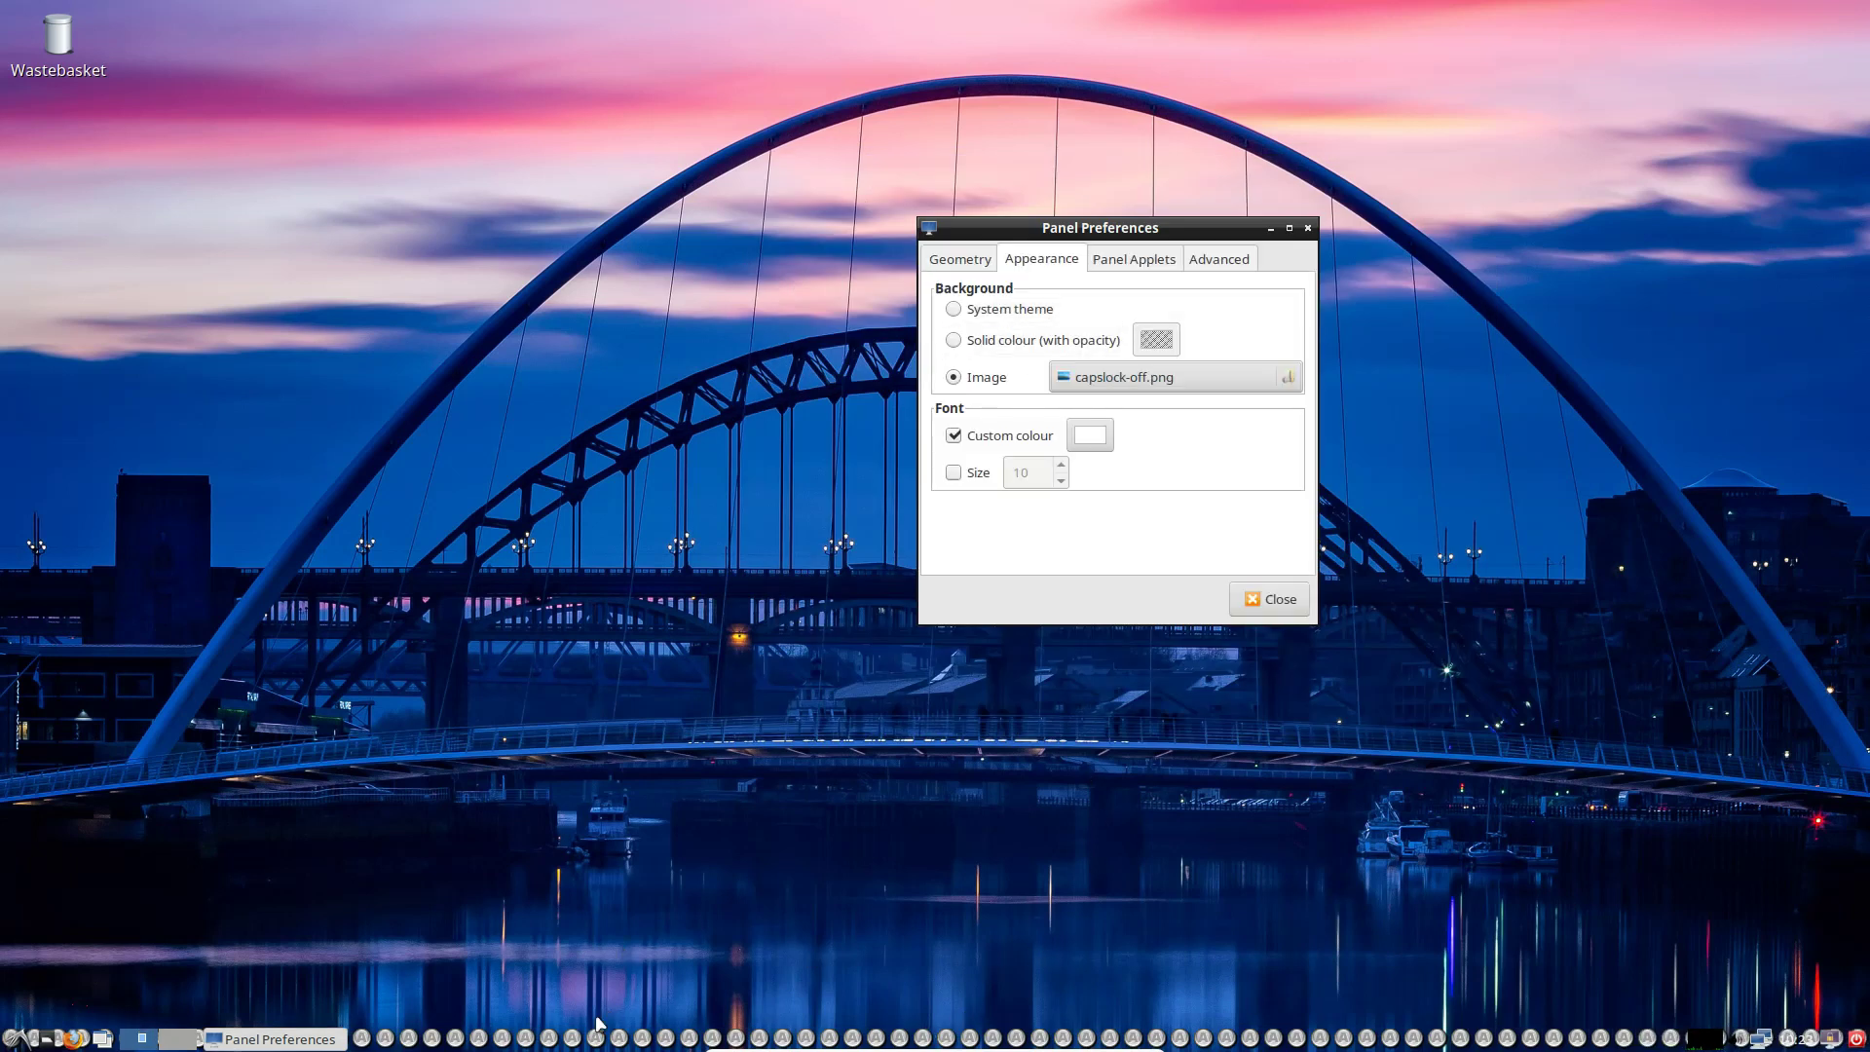
# - Briefly try a solid-colour background, then revert to an image using background.png
pyautogui.rightClick(946, 1038)
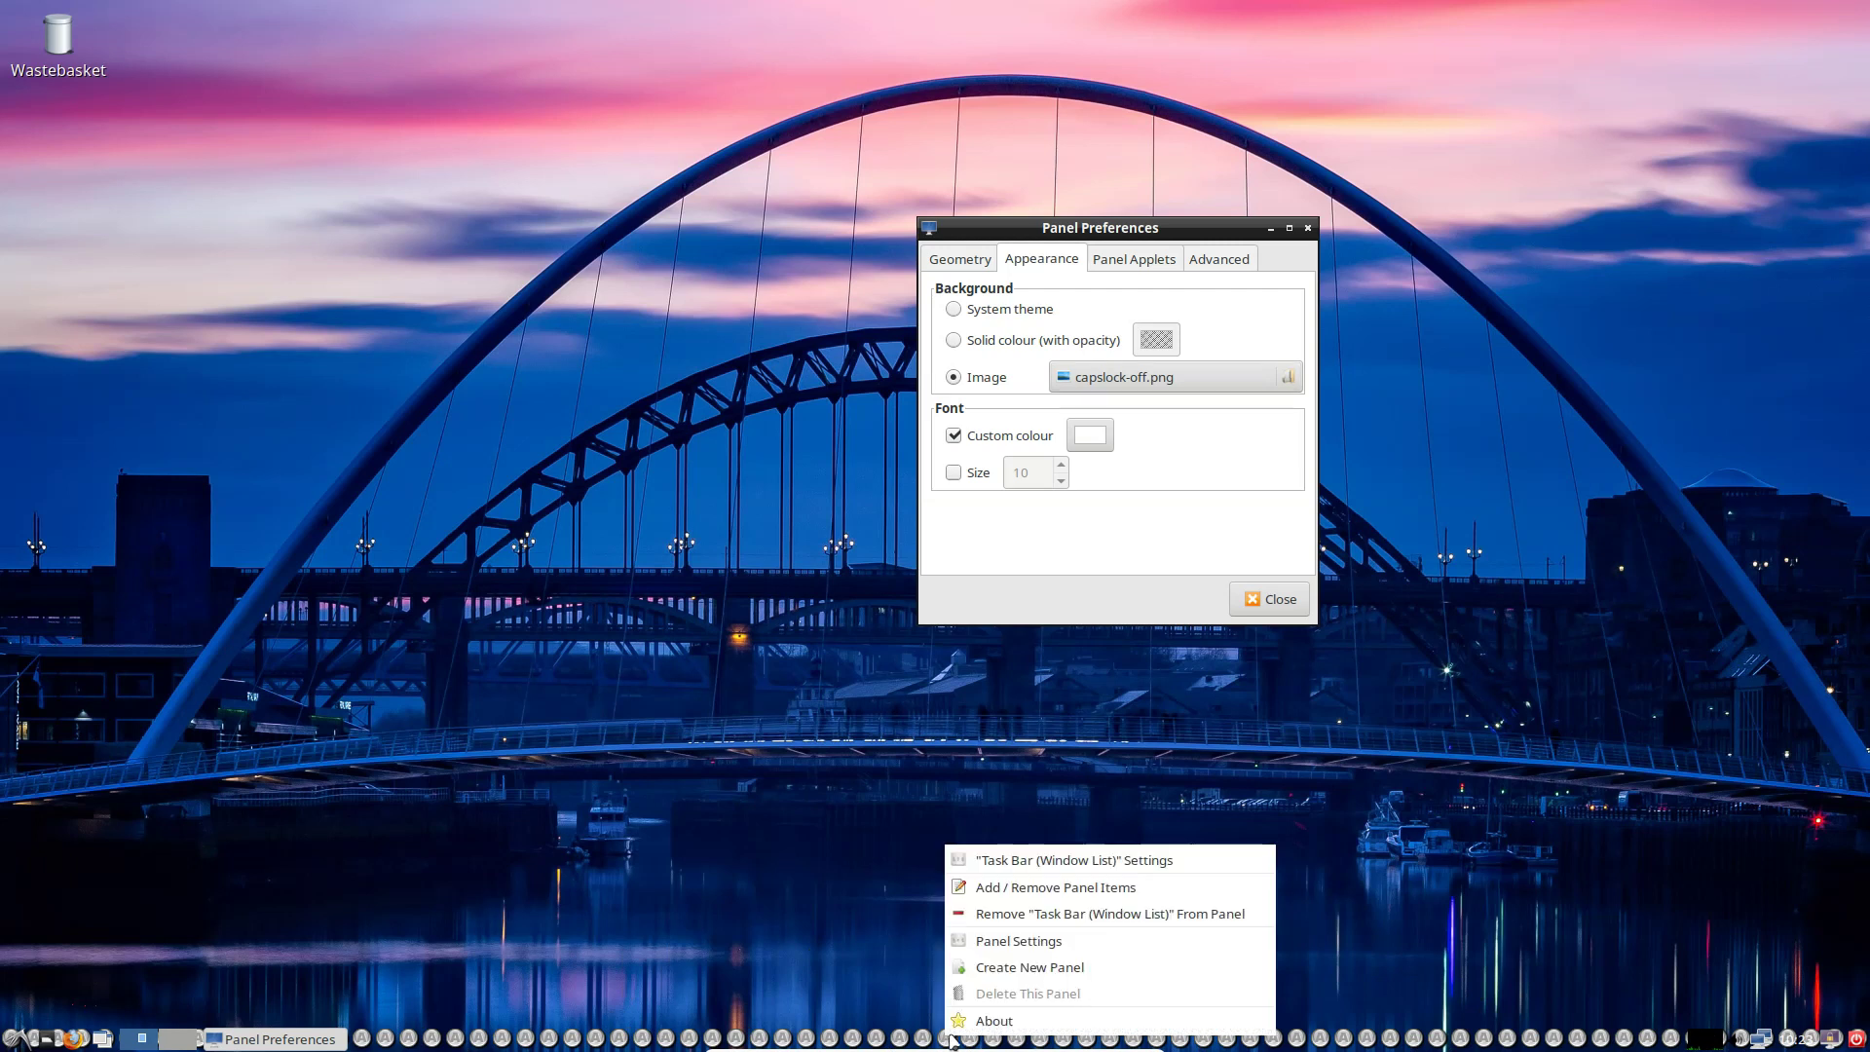
pyautogui.click(1013, 941)
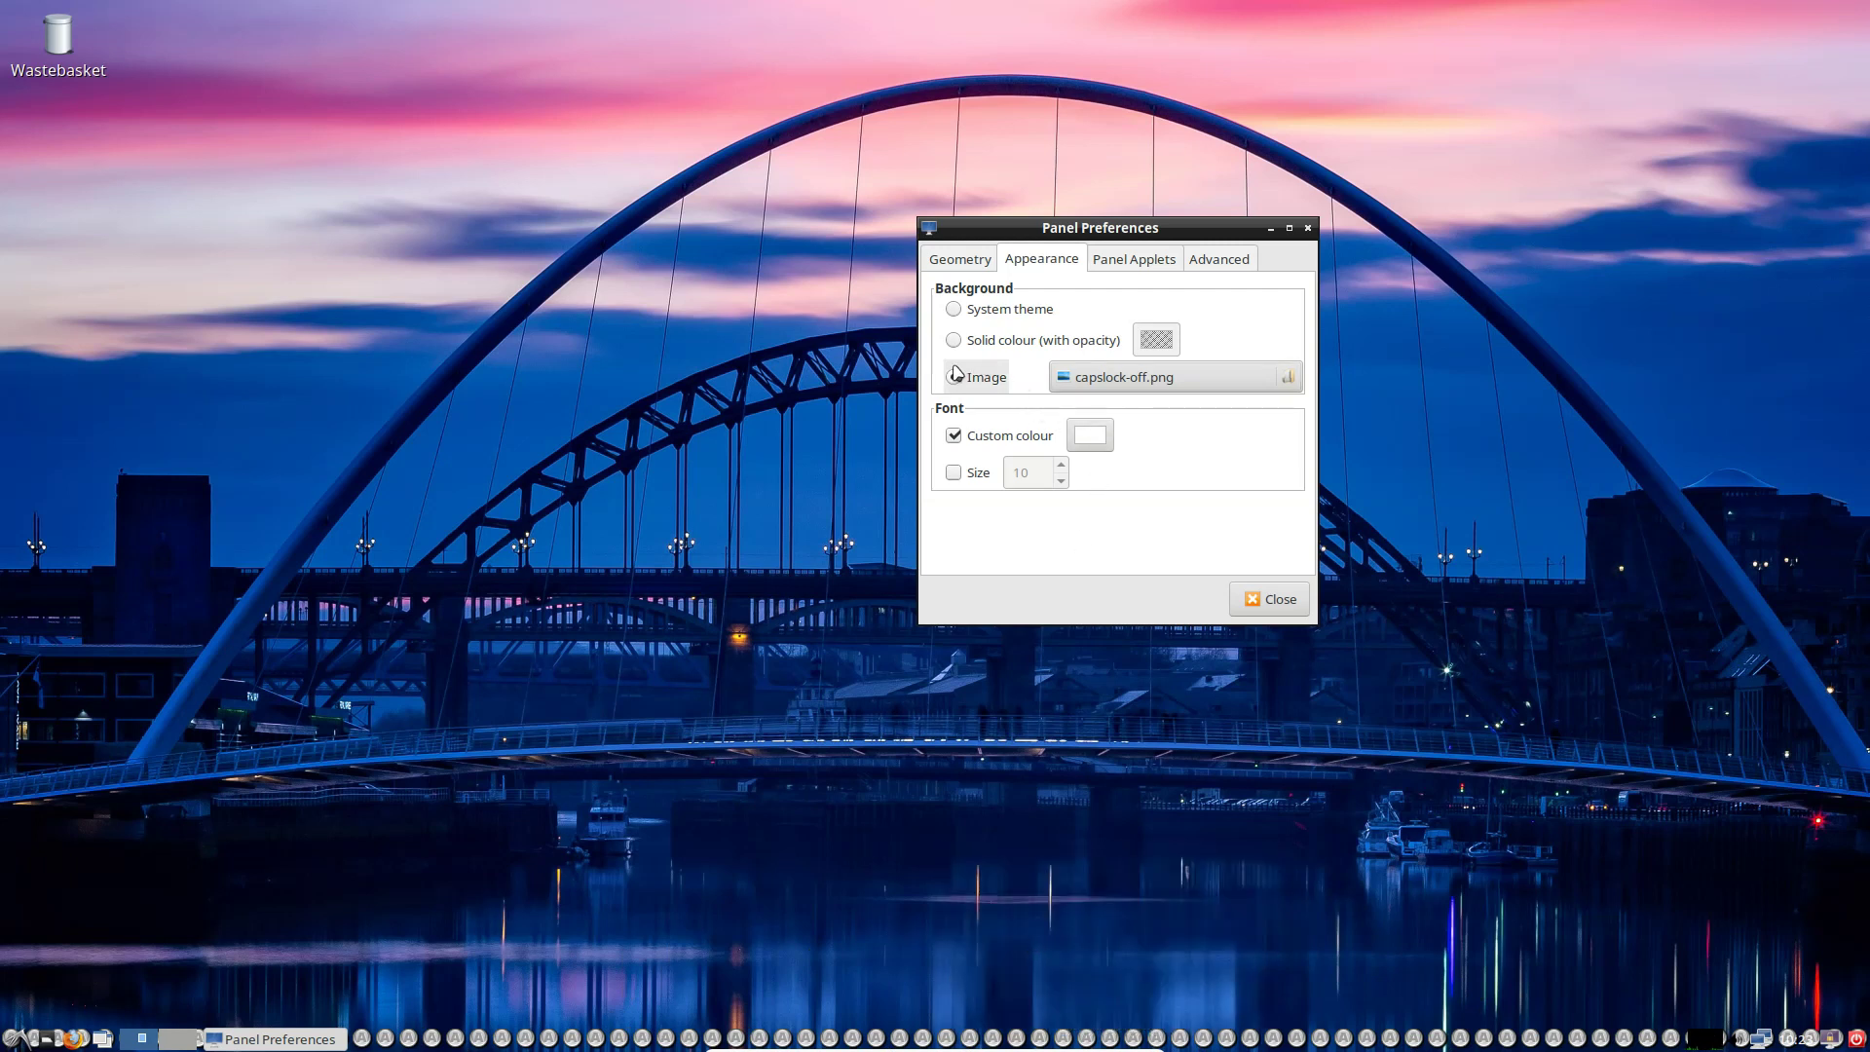
pyautogui.click(993, 339)
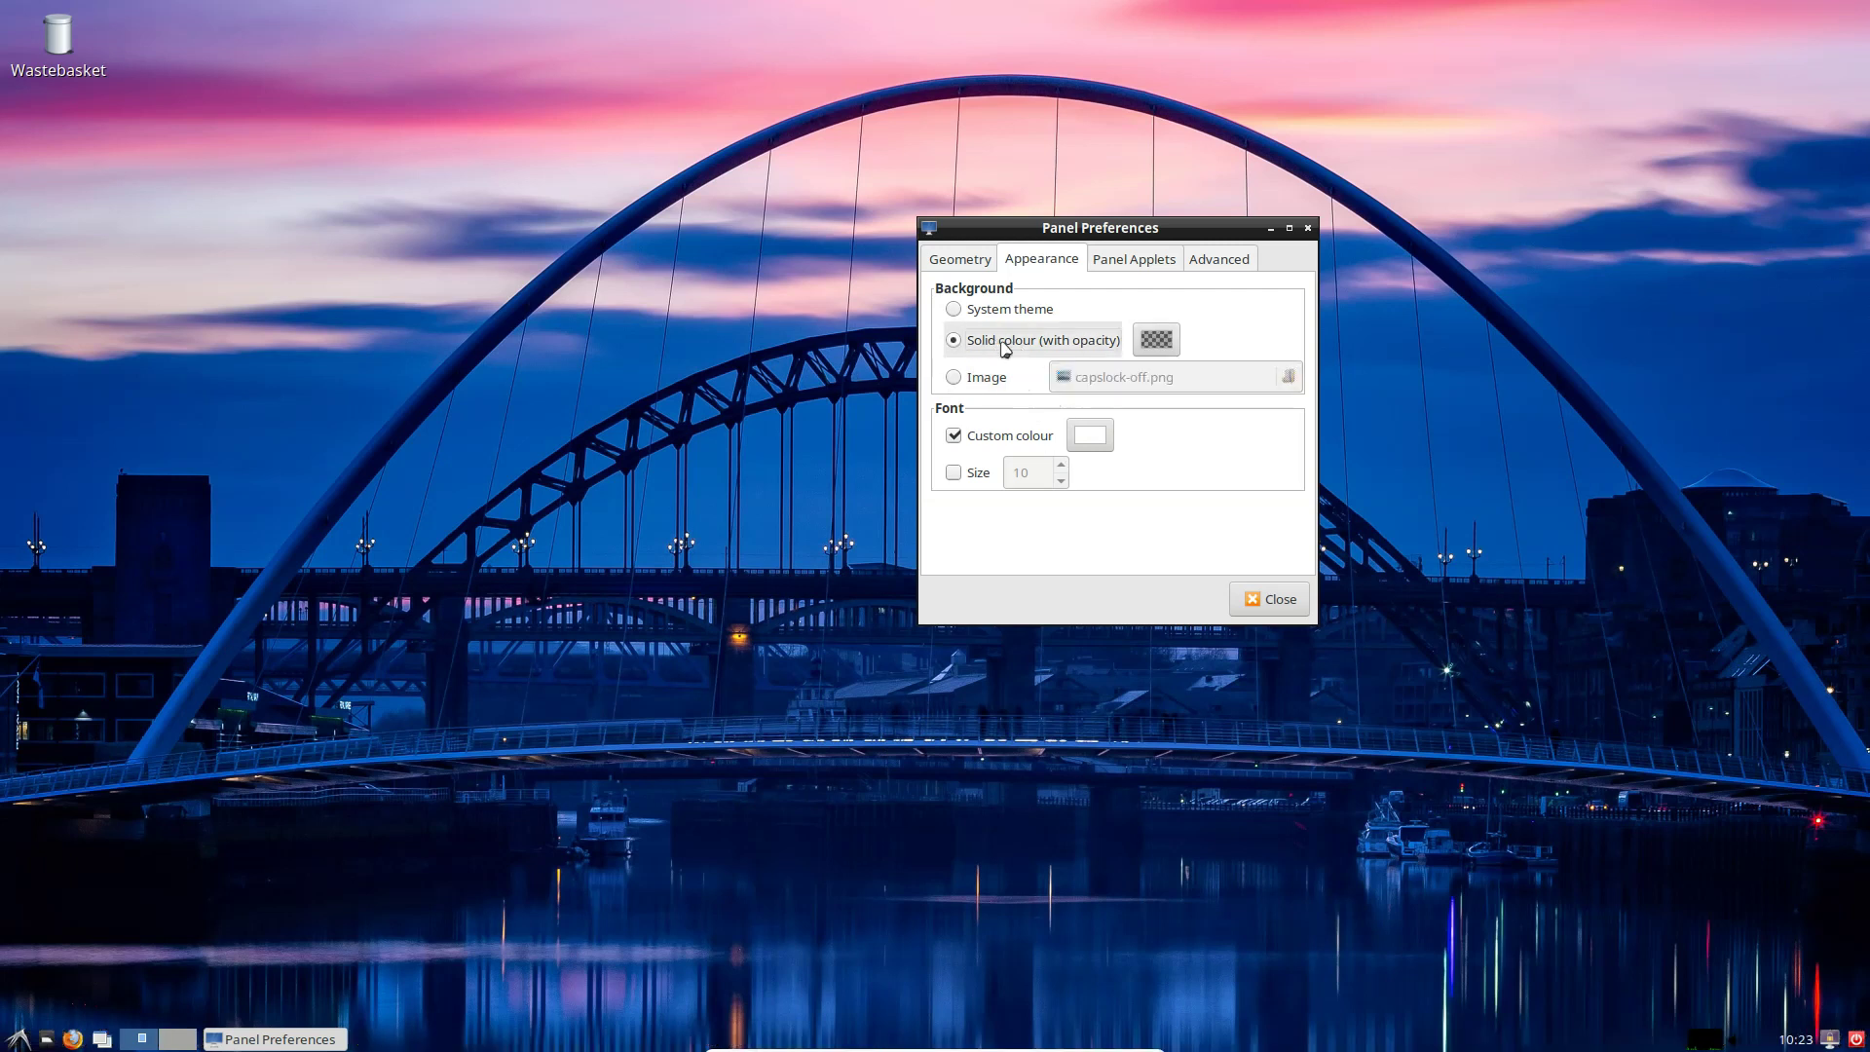
pyautogui.click(1156, 339)
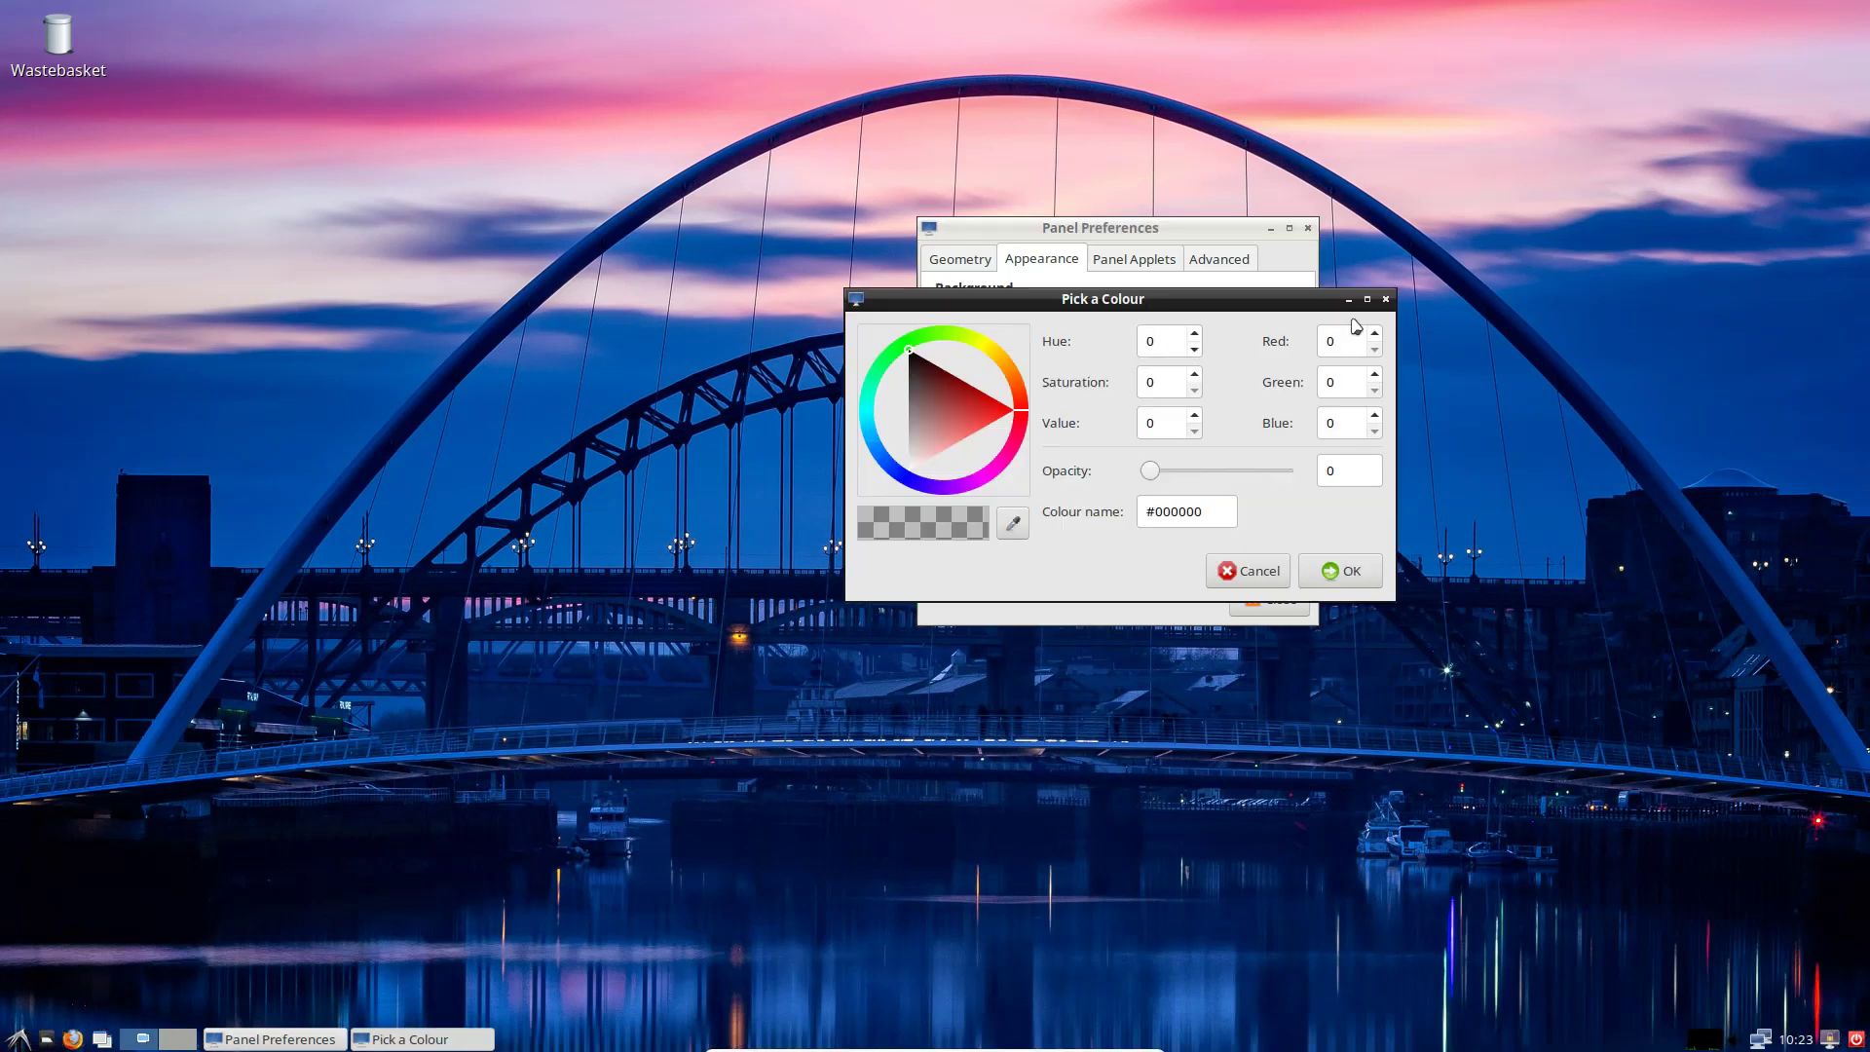
pyautogui.click(1385, 299)
pyautogui.click(953, 376)
pyautogui.press('Return')
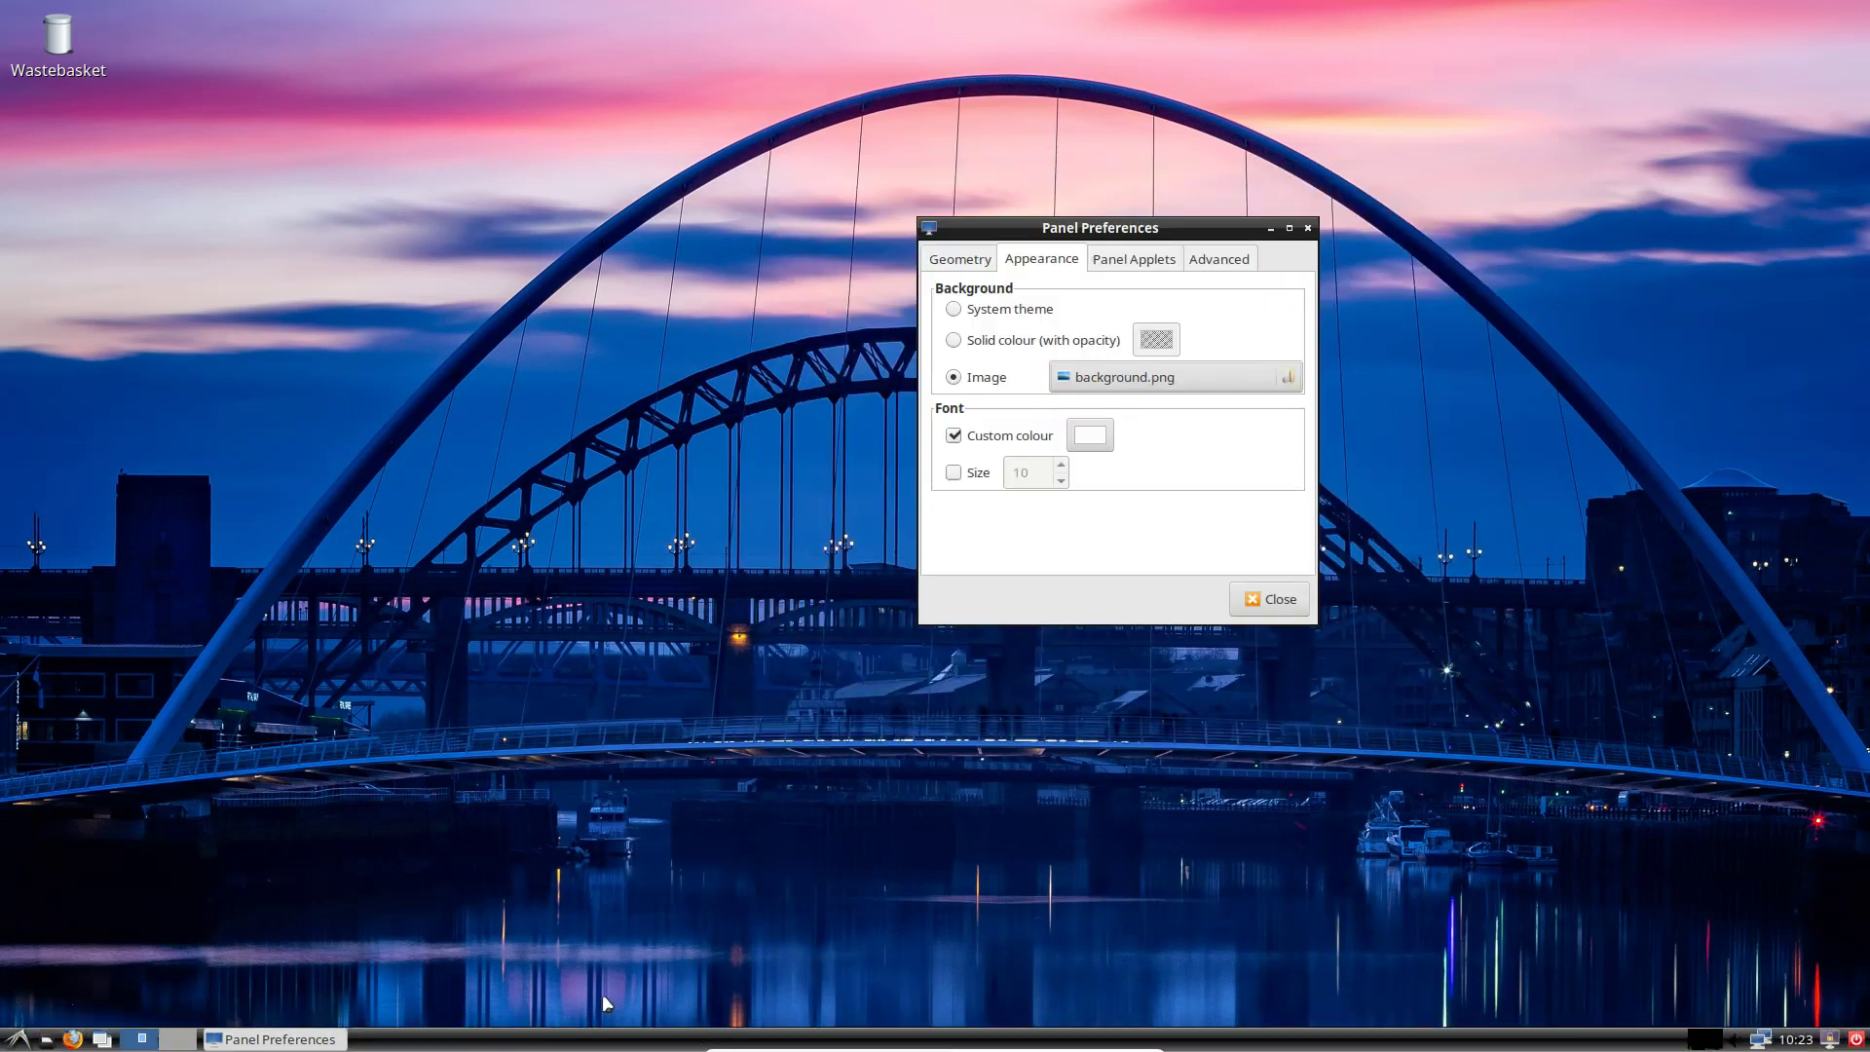
# - Make the panel background a solid colour sampled from the dark blue river water (#010937)
pyautogui.click(983, 341)
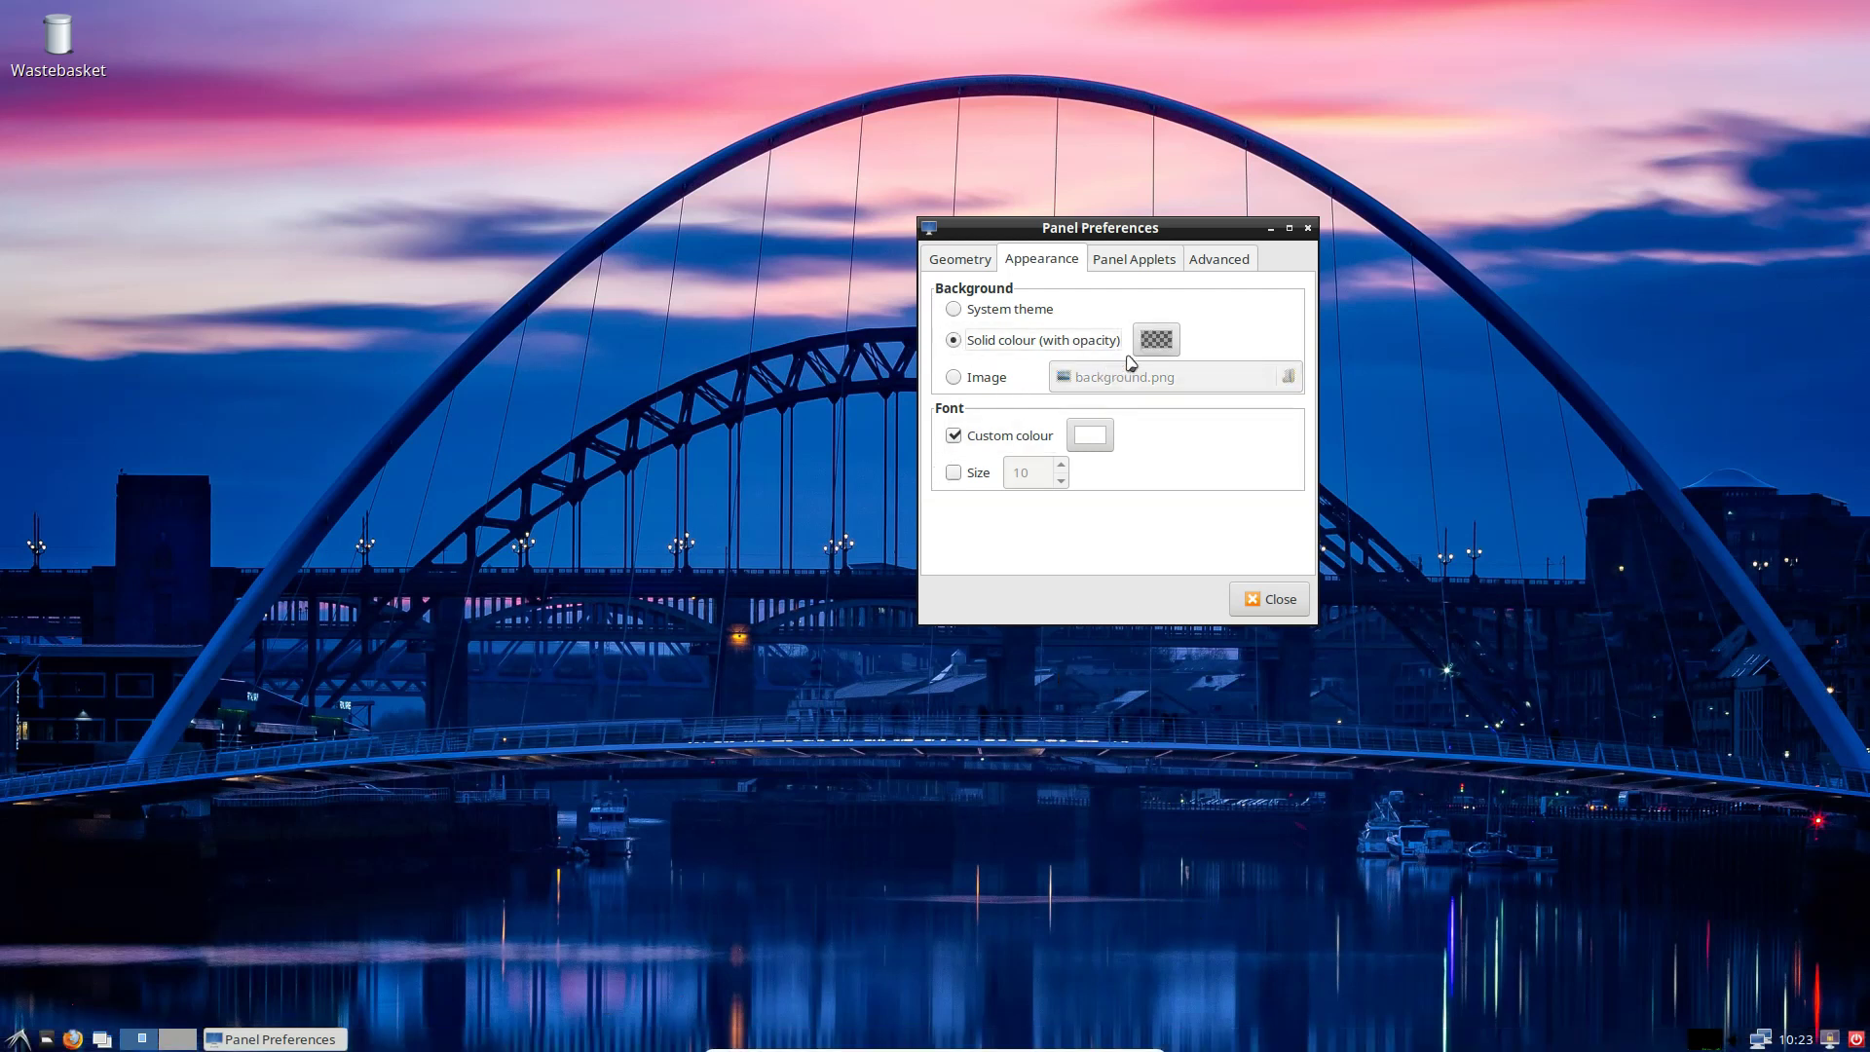
pyautogui.click(1155, 341)
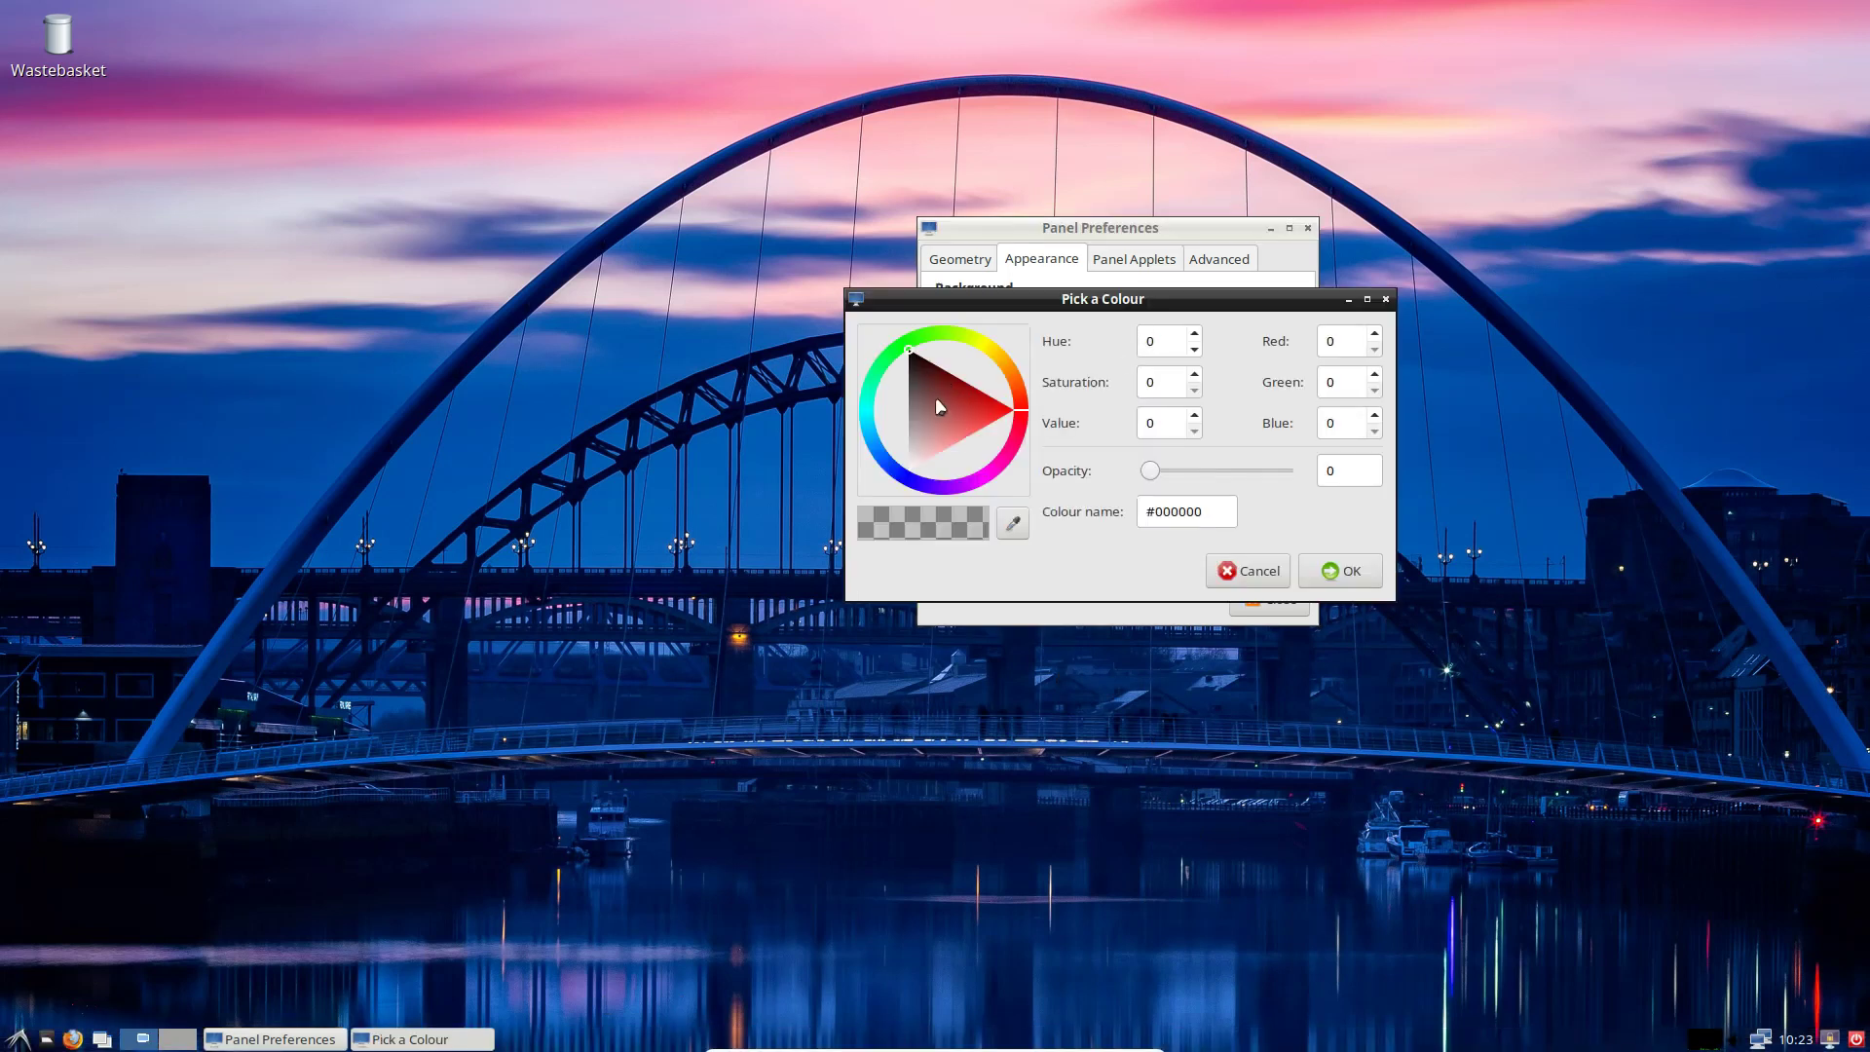
pyautogui.moveTo(939, 405); pyautogui.dragTo(933, 457)
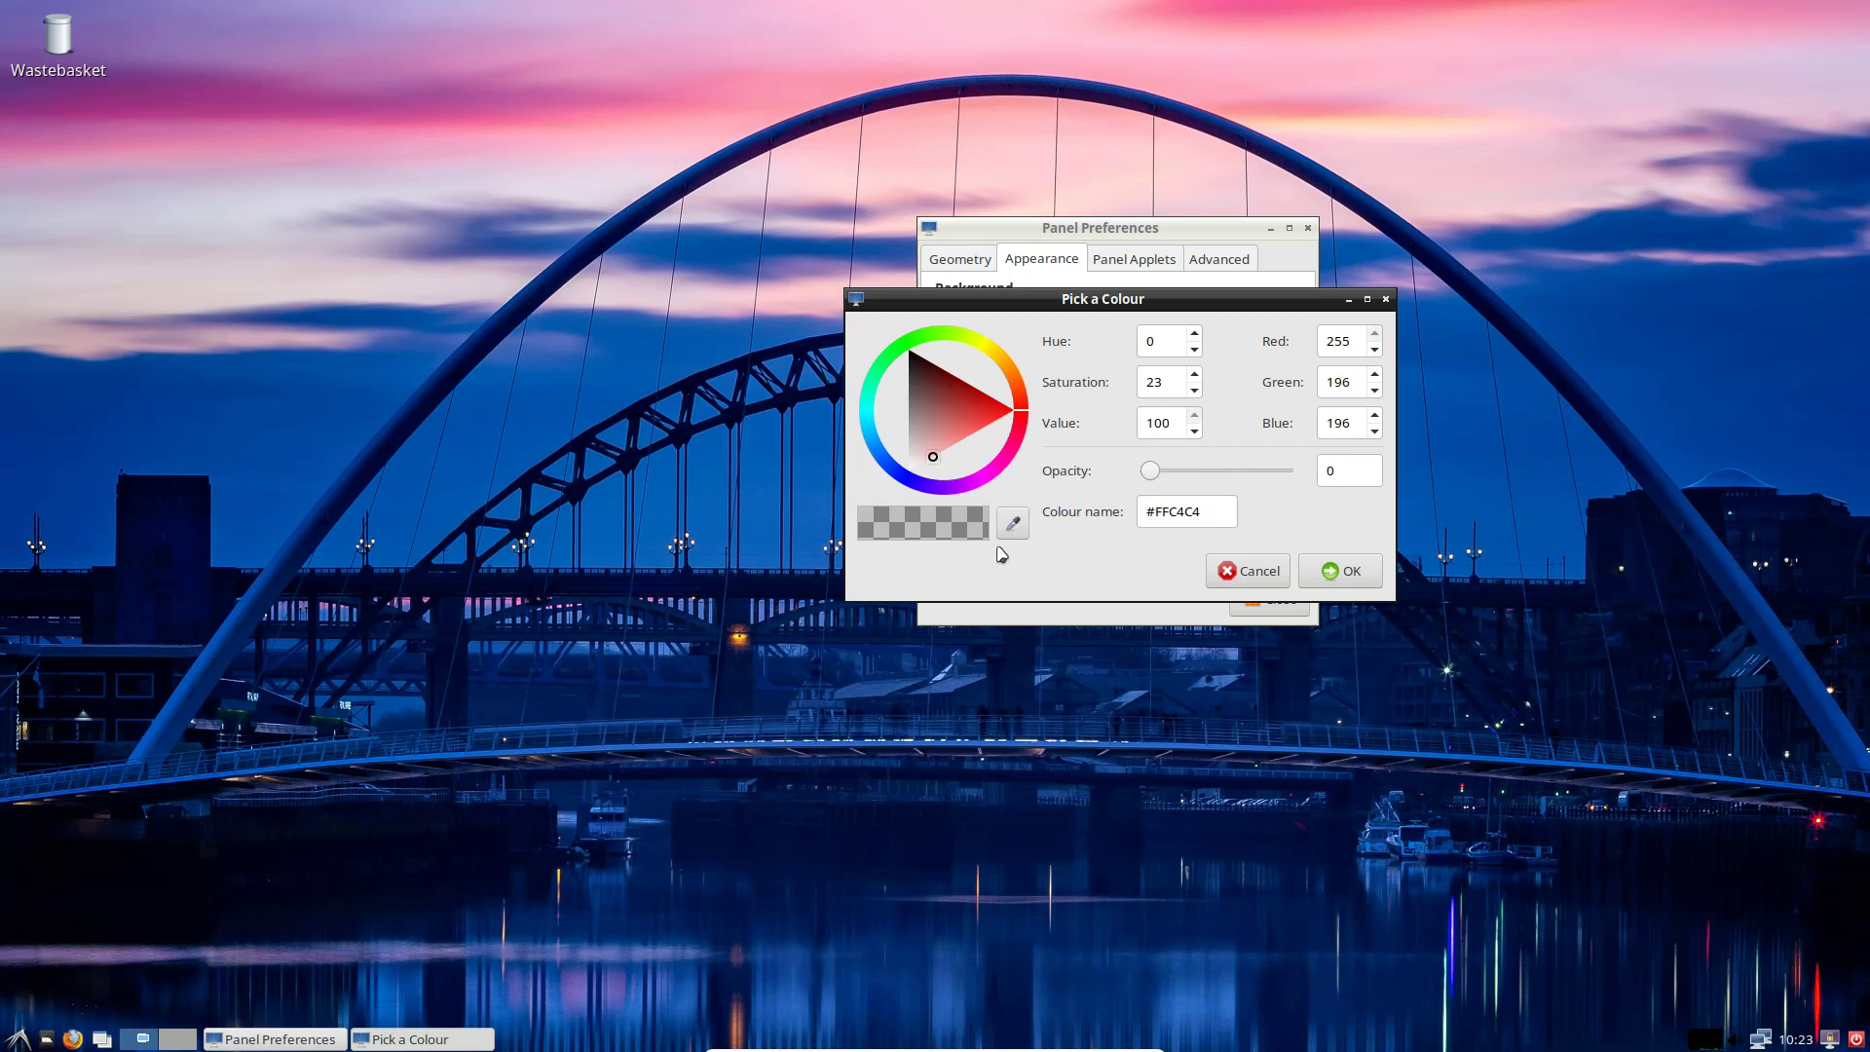
pyautogui.click(1012, 523)
pyautogui.click(708, 516)
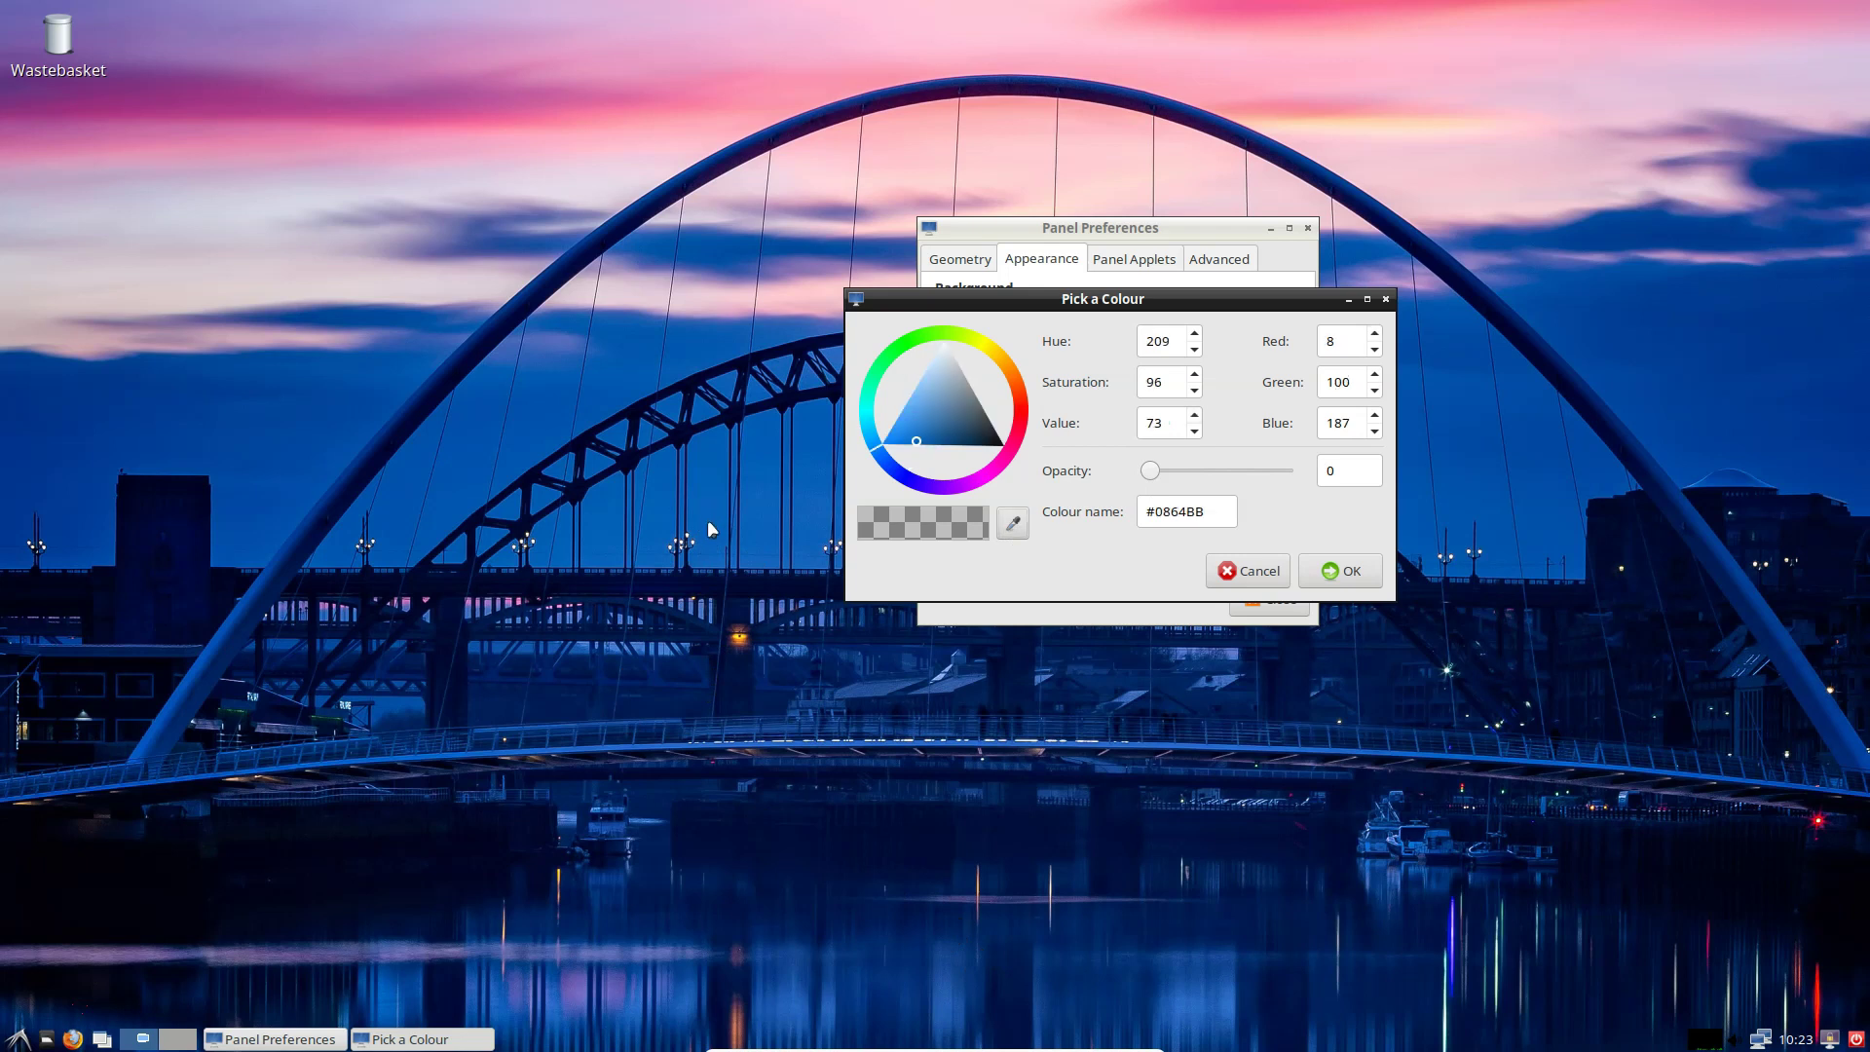
pyautogui.click(1012, 522)
pyautogui.click(457, 975)
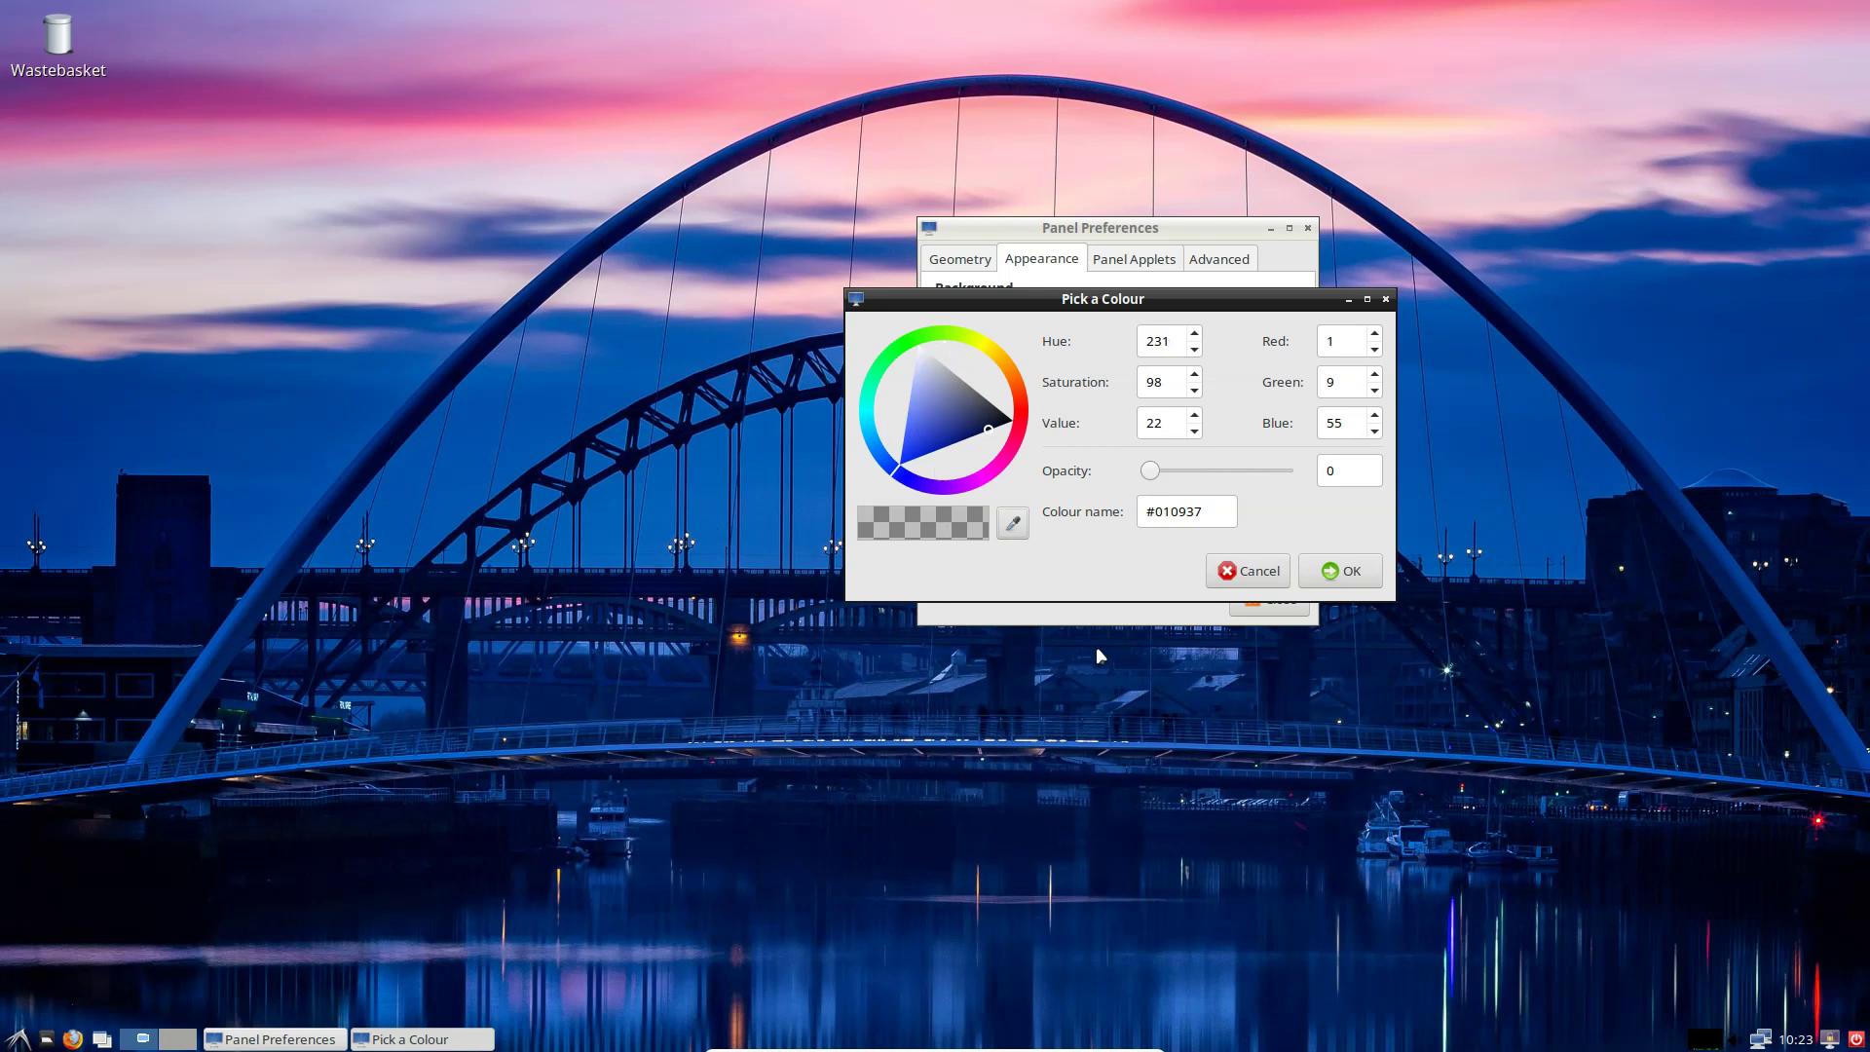
pyautogui.click(1337, 571)
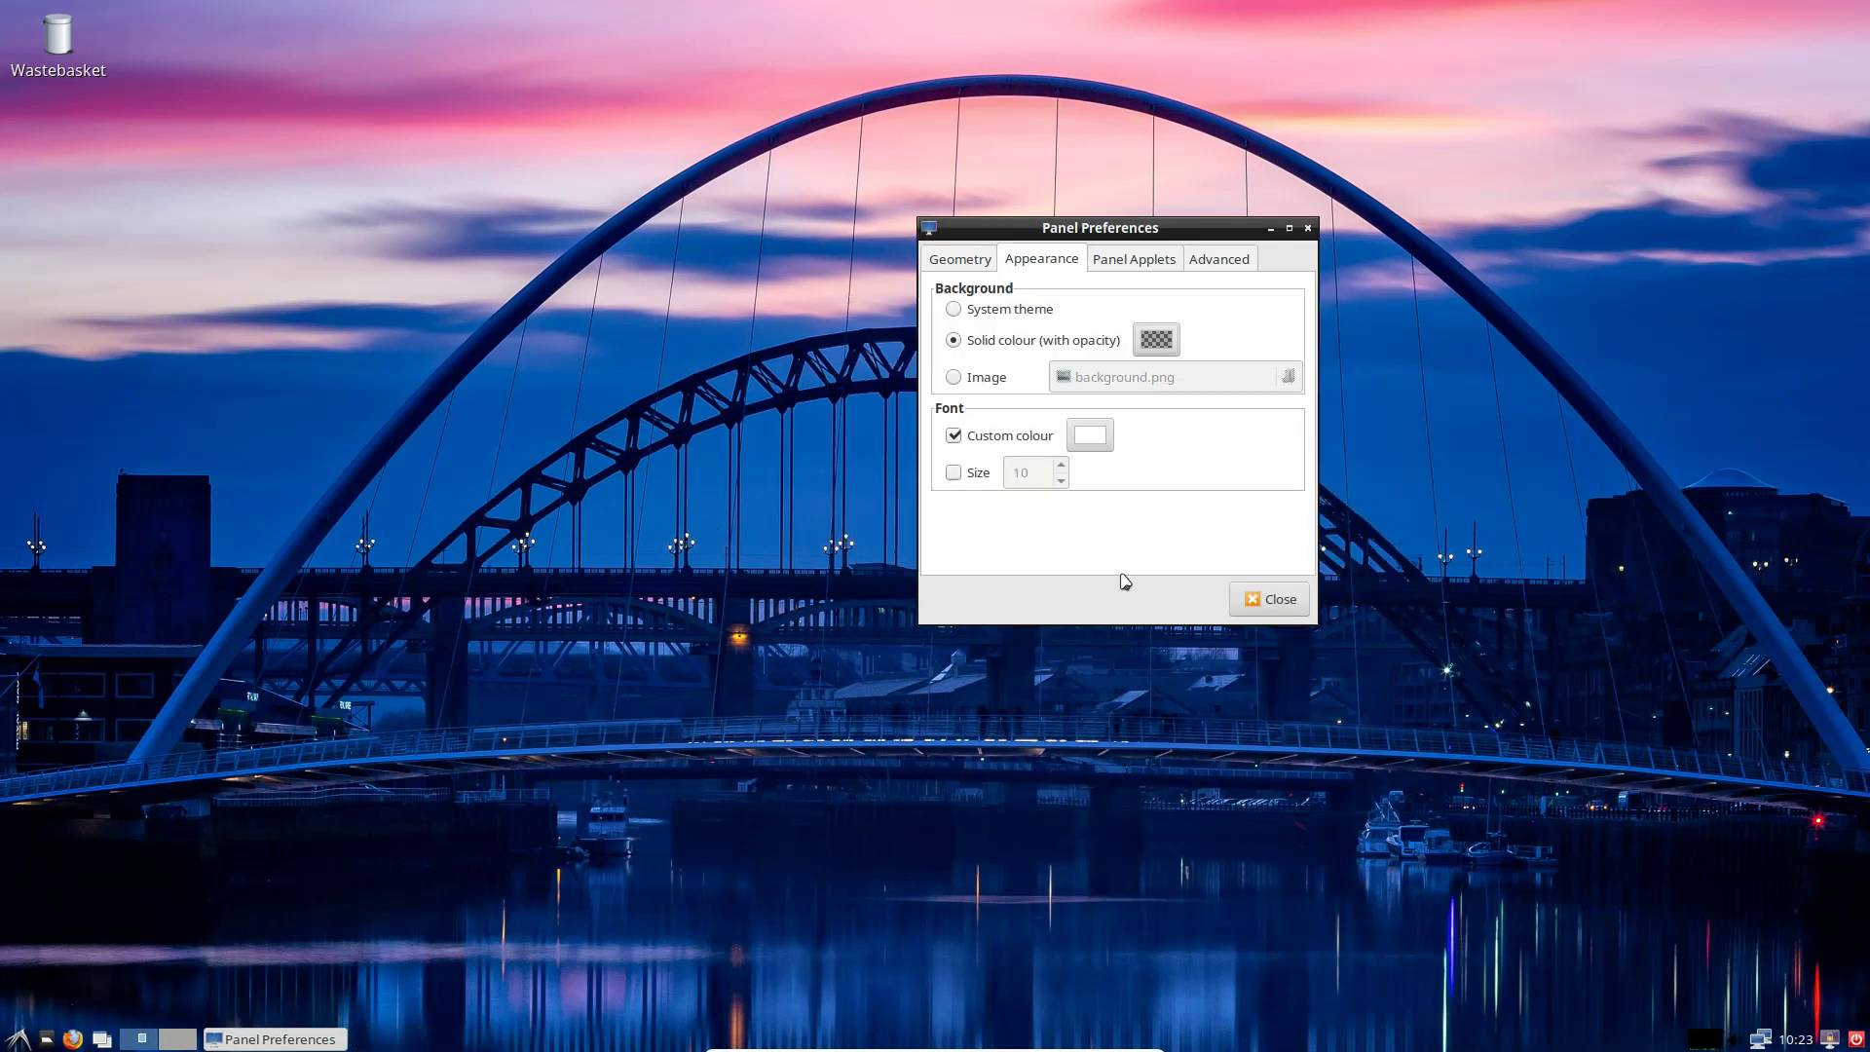
# - Lower the dark-blue panel colour's opacity to about 230 so it is slightly see-through
pyautogui.click(1155, 347)
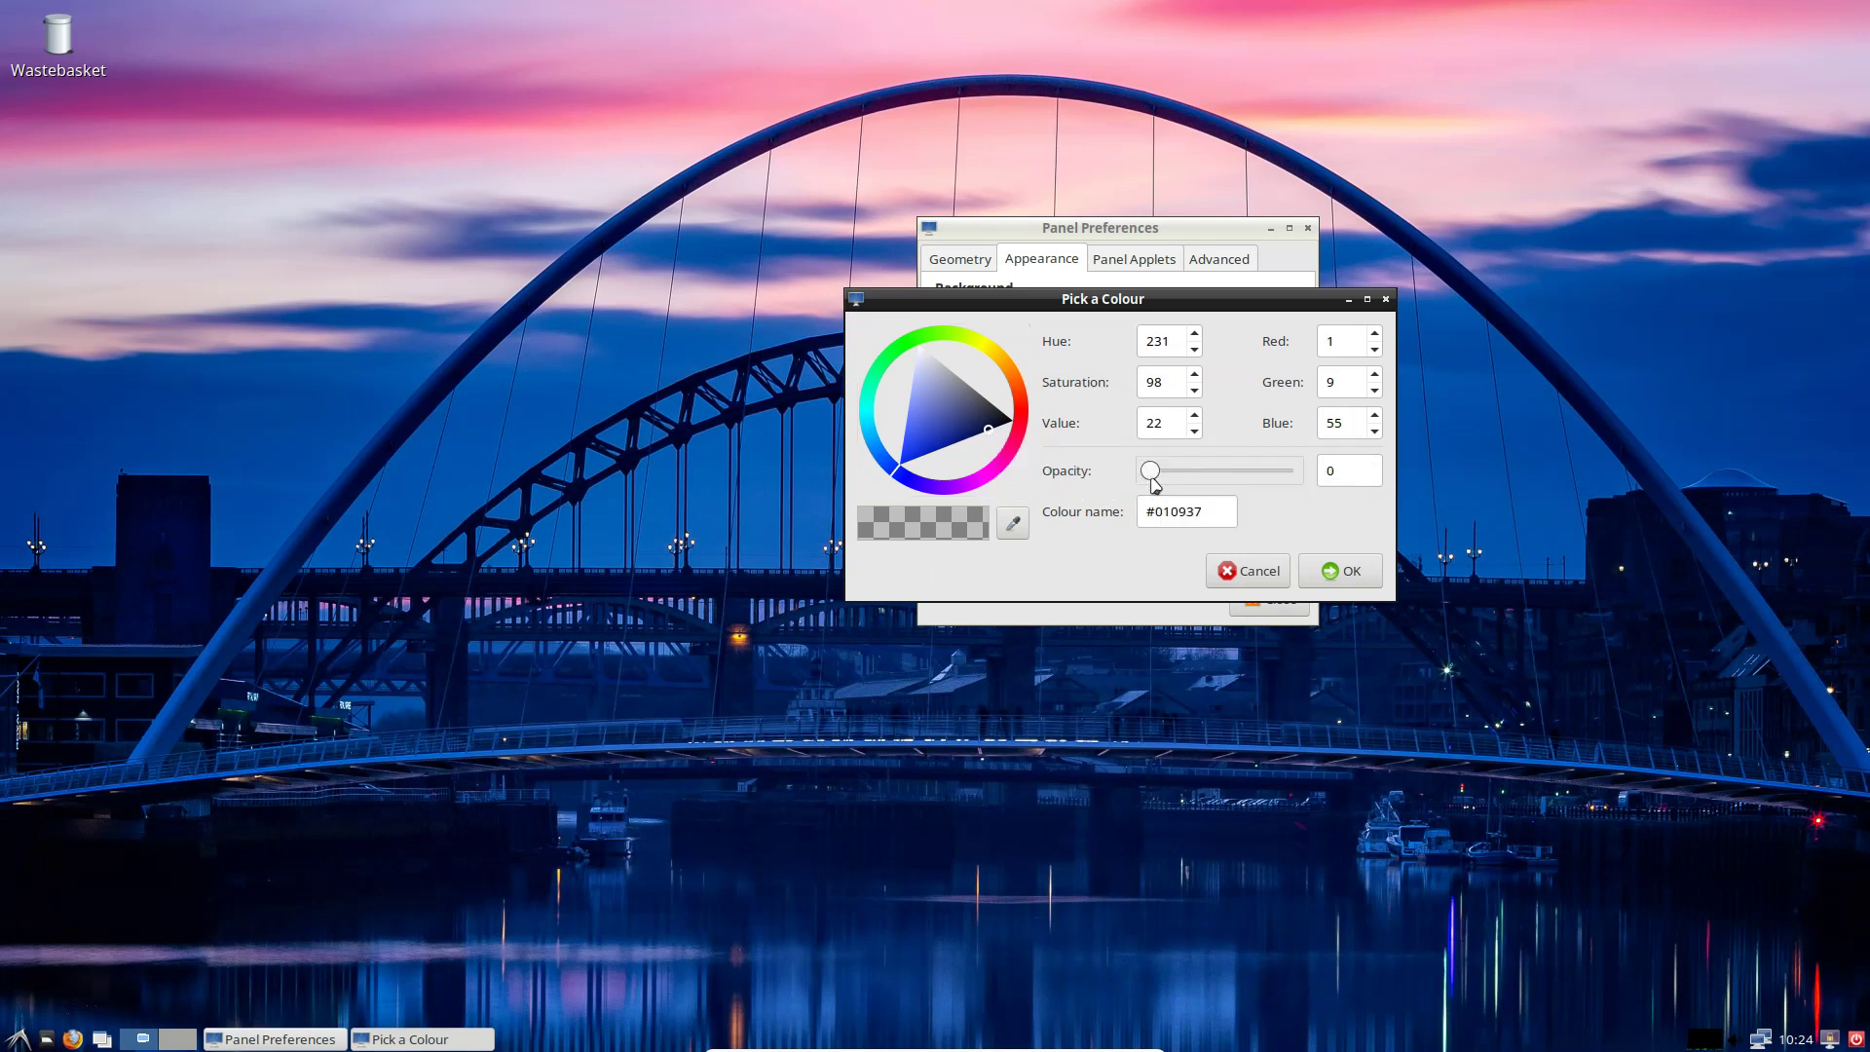
pyautogui.moveTo(1151, 475); pyautogui.dragTo(1305, 489)
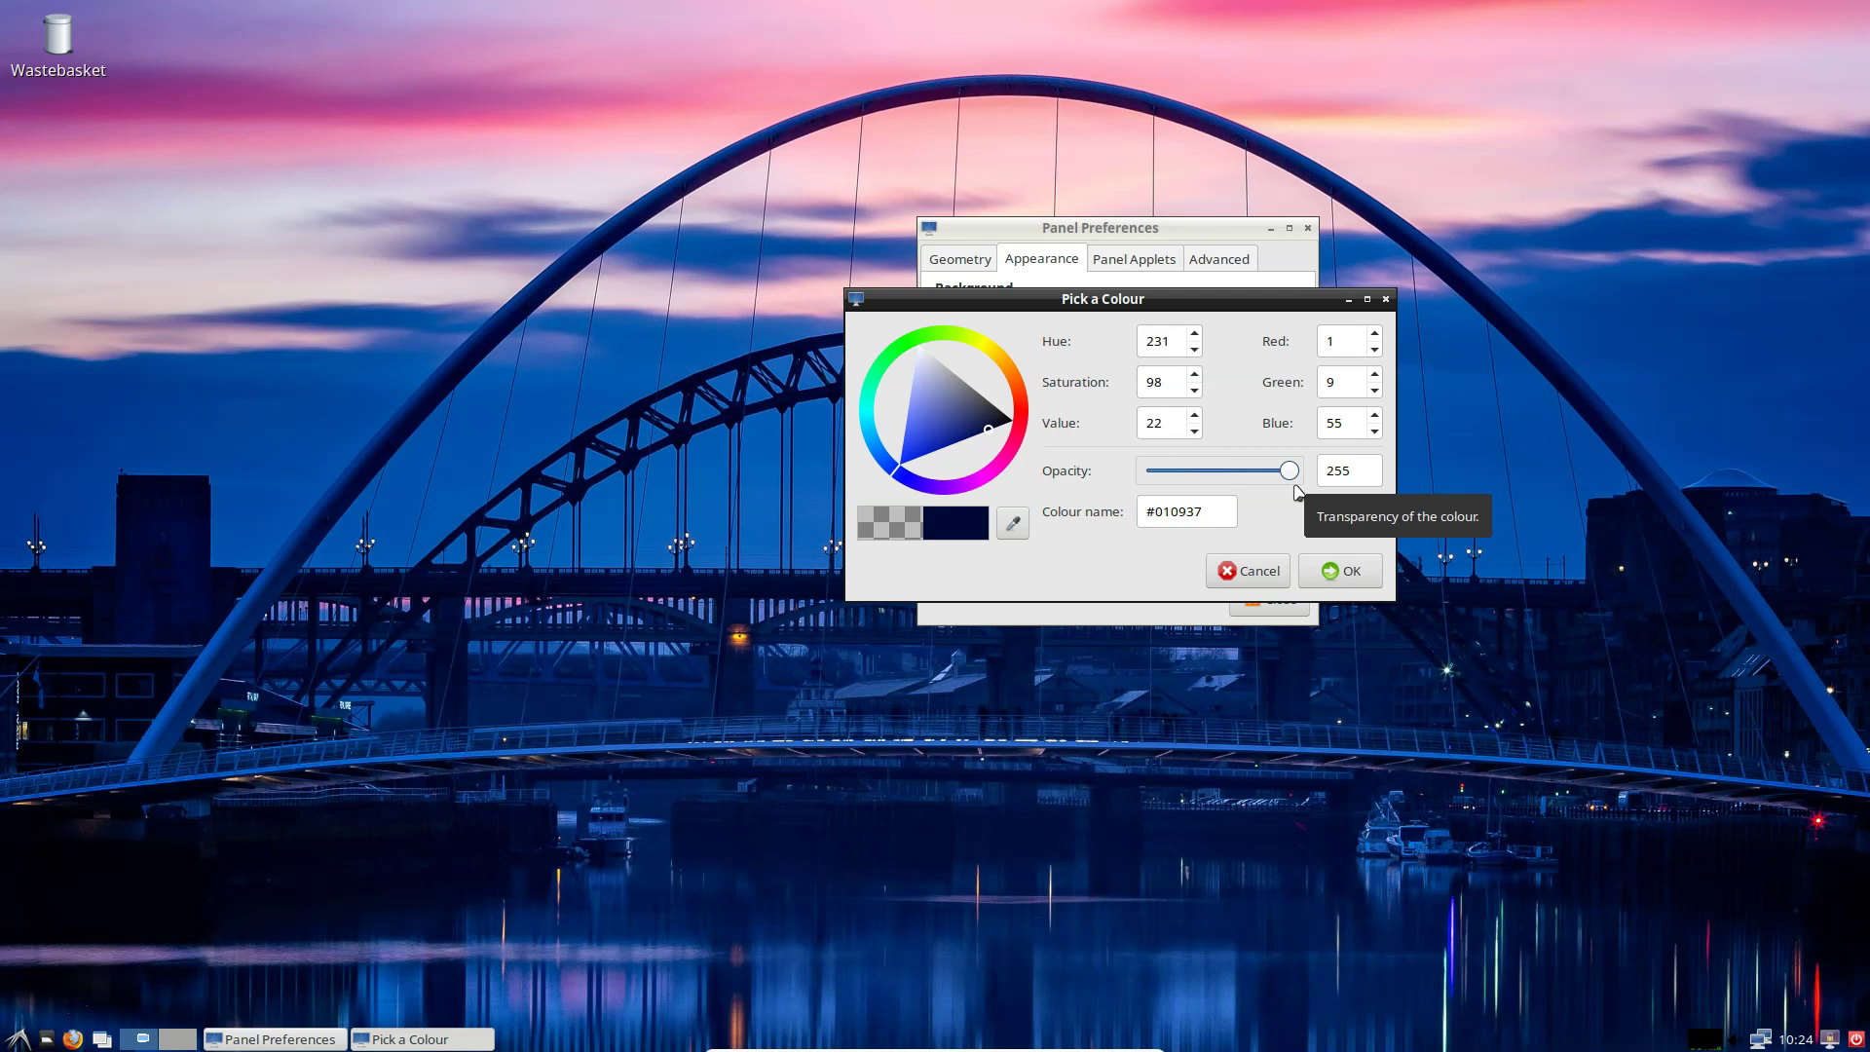
pyautogui.moveTo(1297, 489)
pyautogui.mouseDown()
pyautogui.moveTo(1251, 482)
pyautogui.moveTo(1281, 482)
pyautogui.mouseUp()
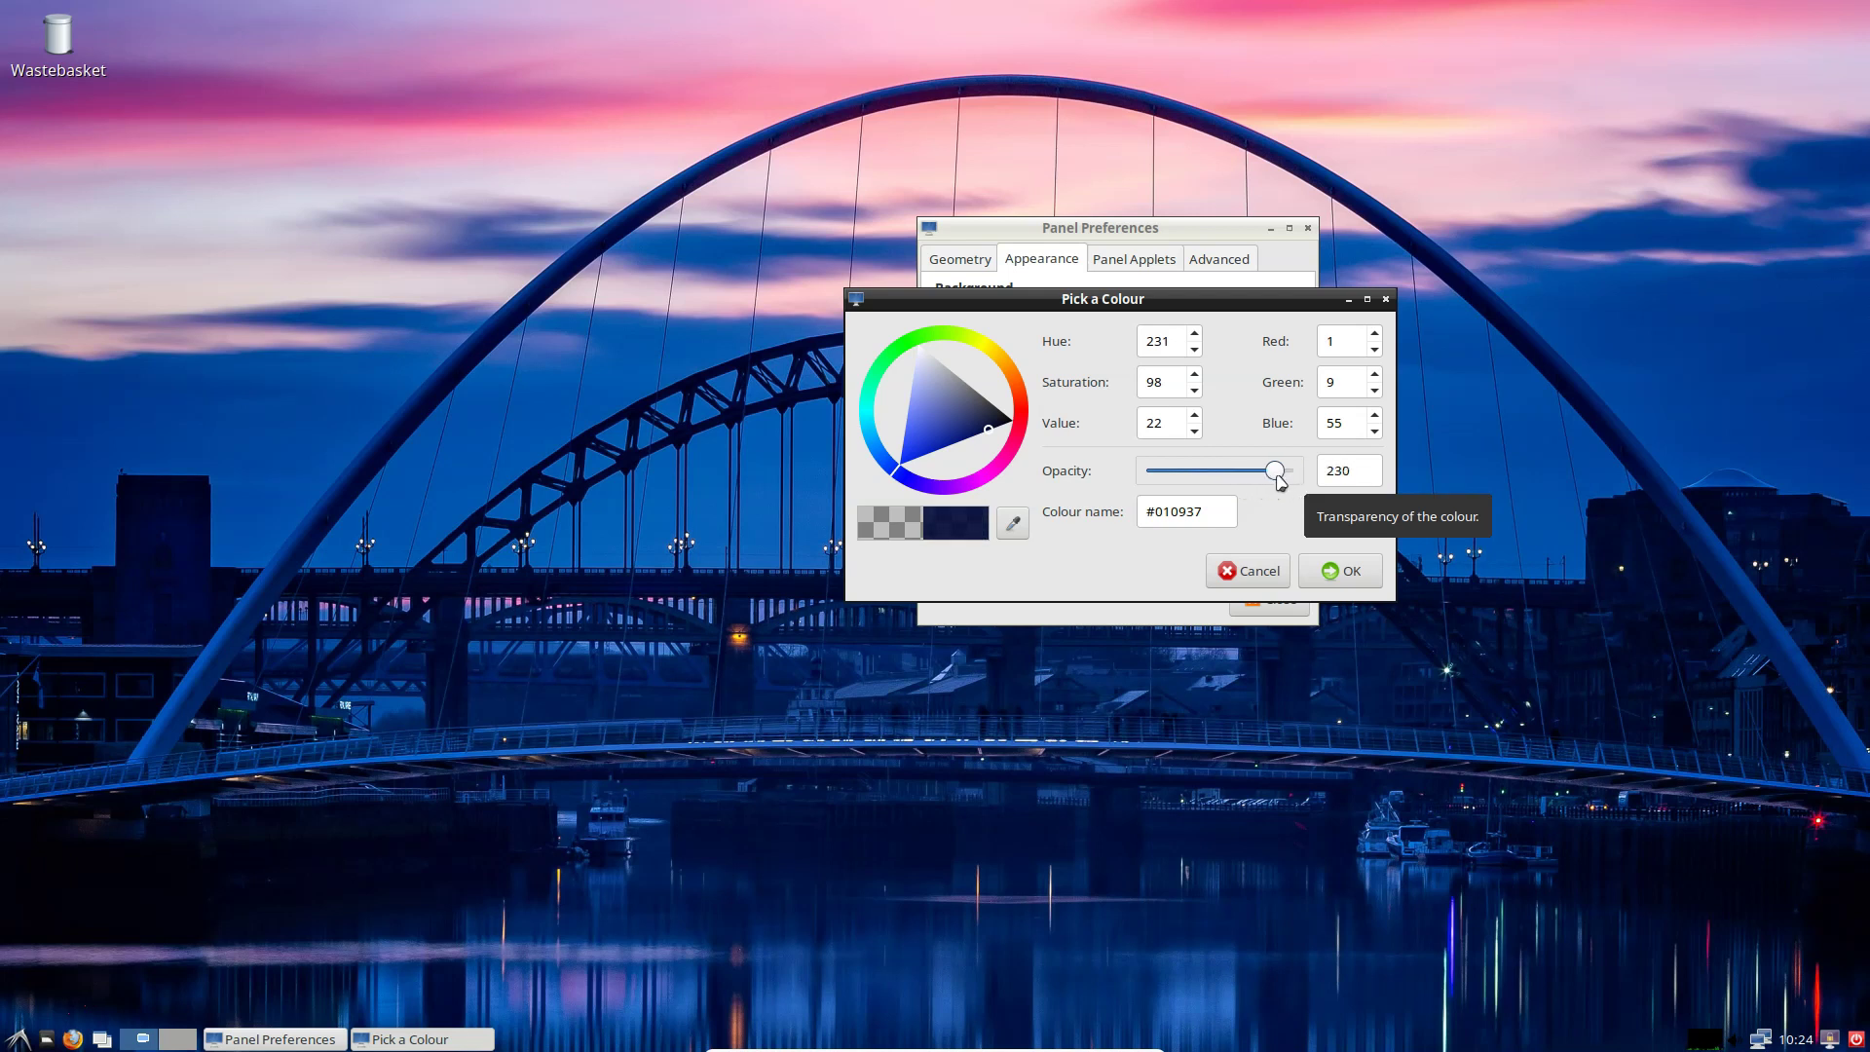
pyautogui.click(1342, 570)
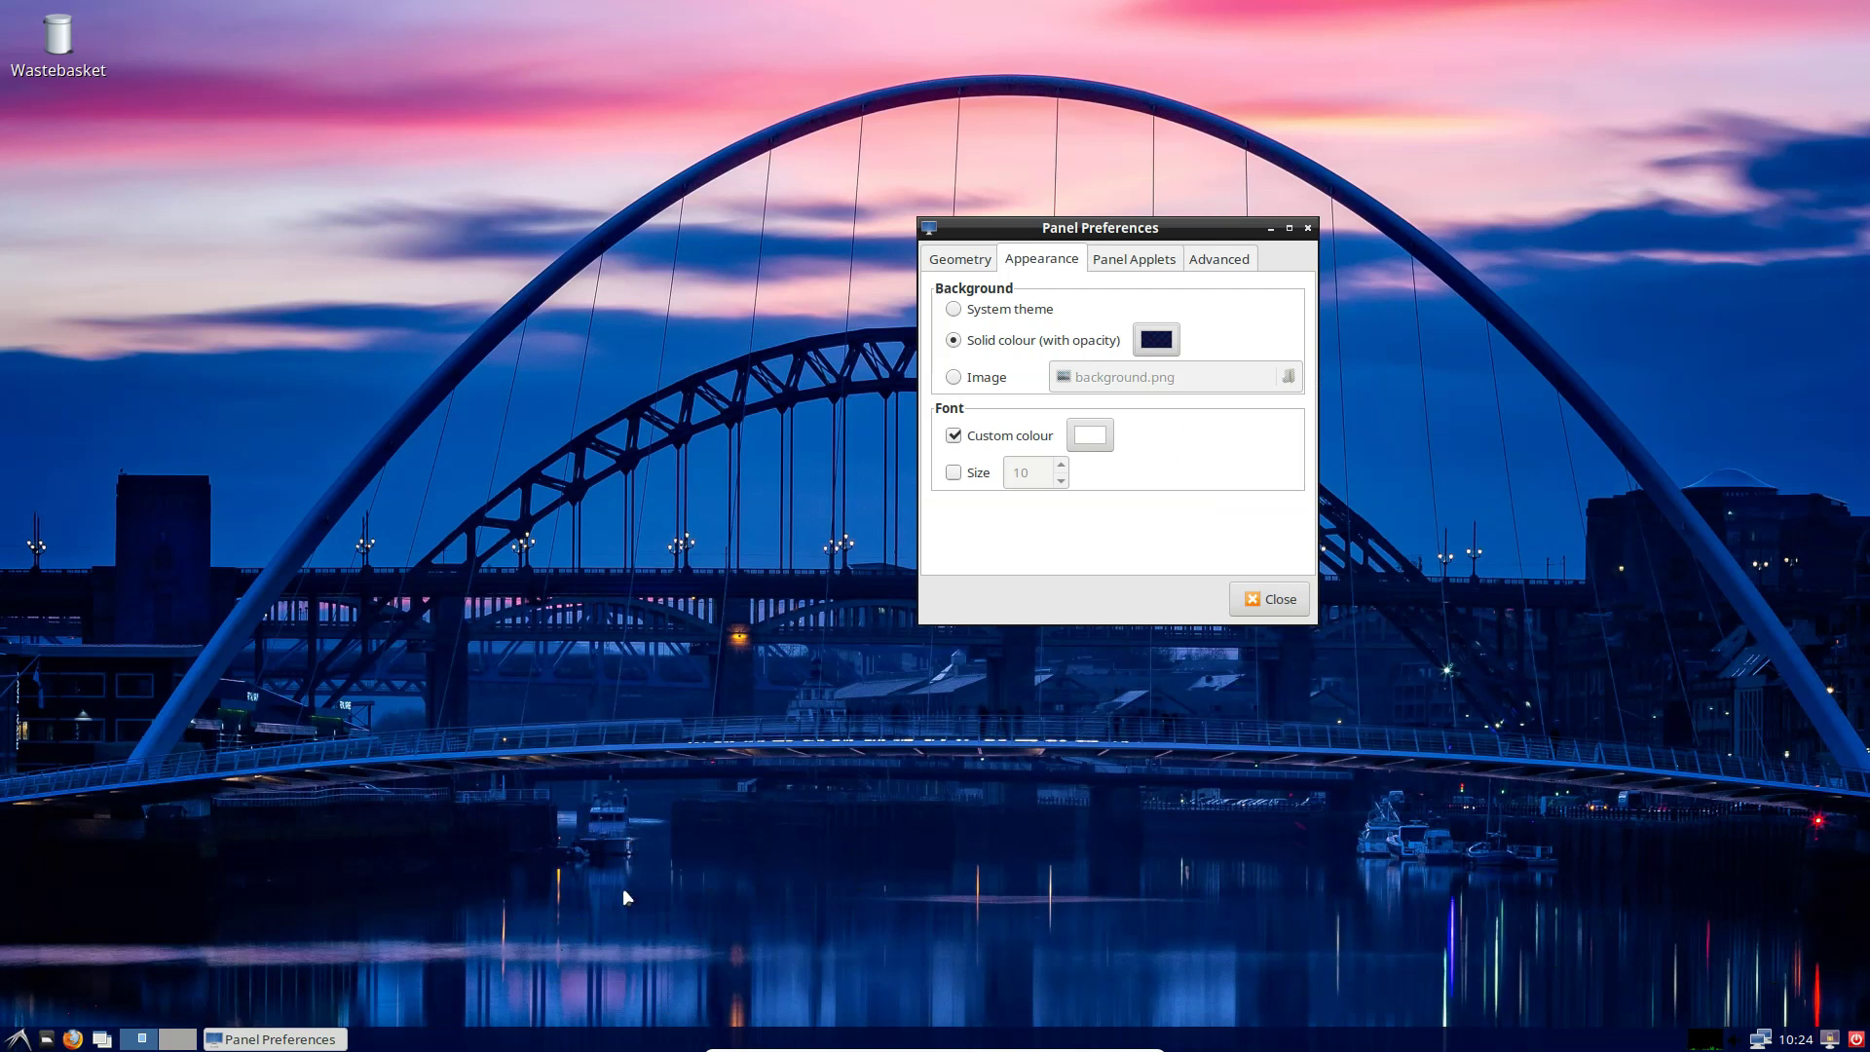
# - Enable a custom panel font size and increase it by two steps
pyautogui.click(652, 896)
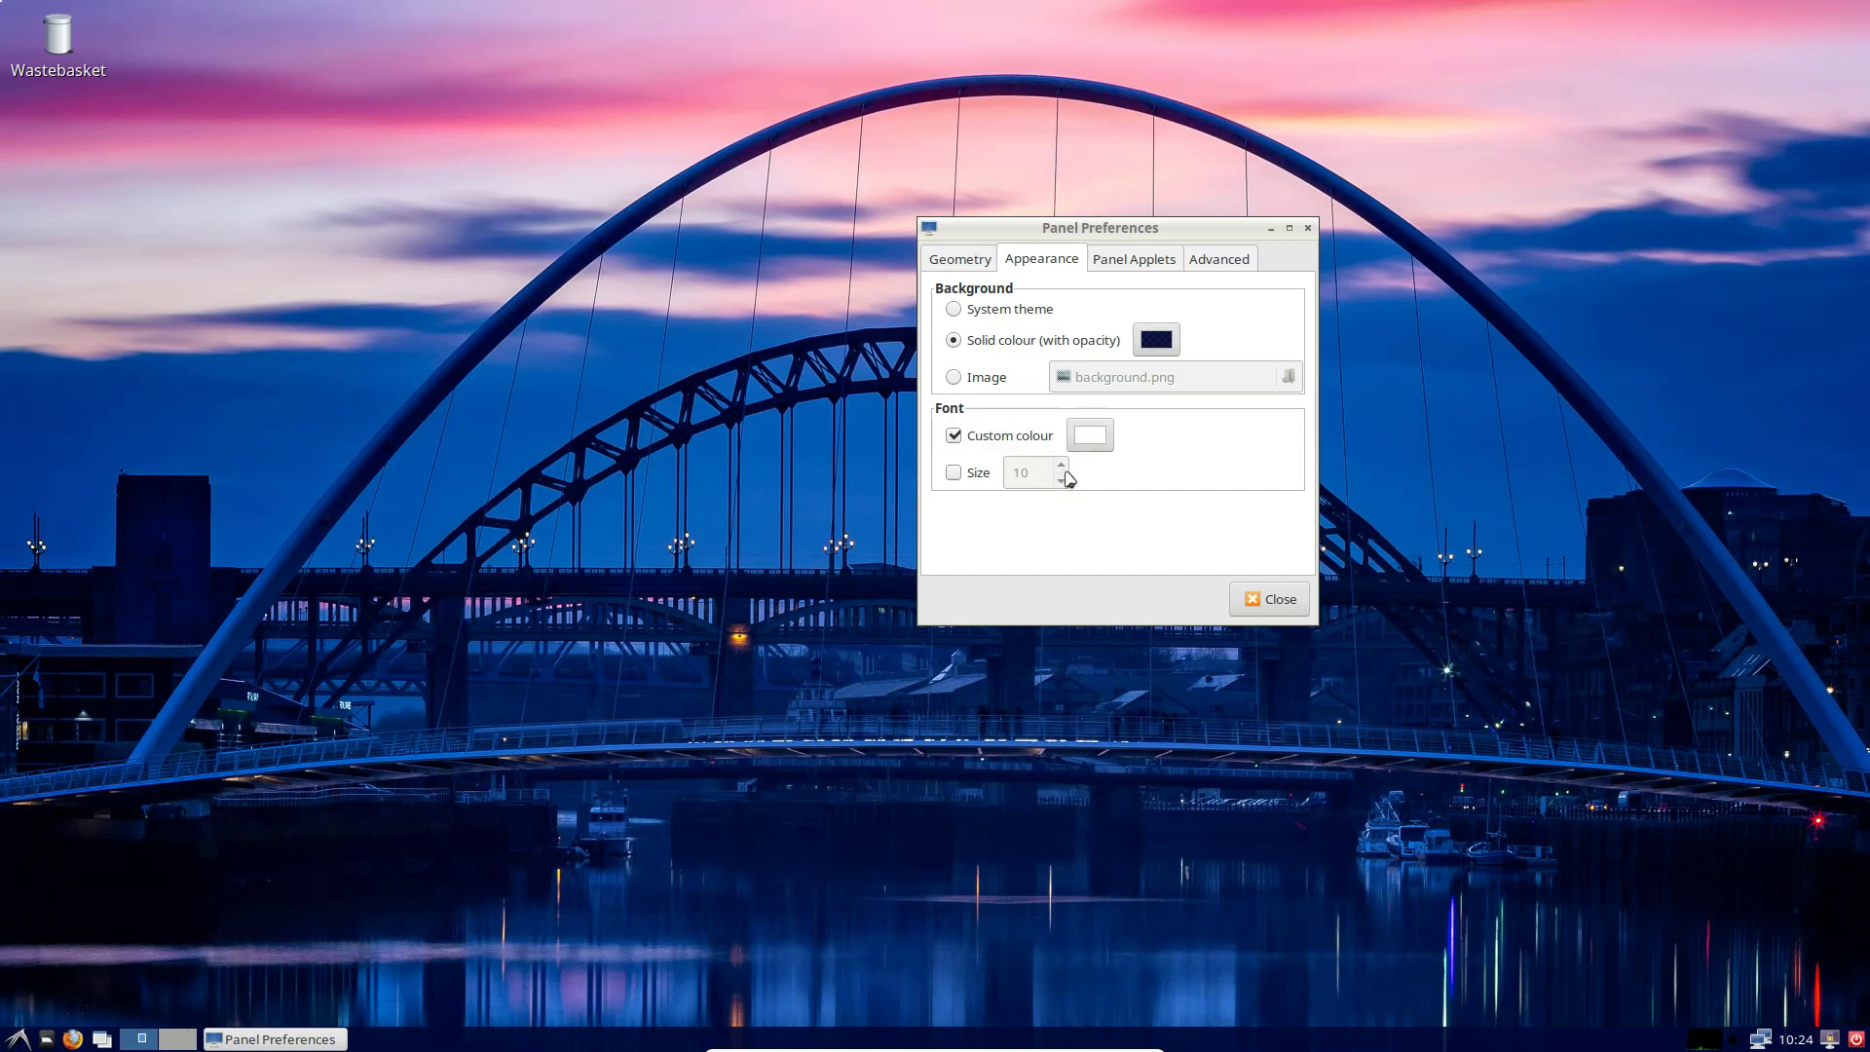
pyautogui.click(955, 475)
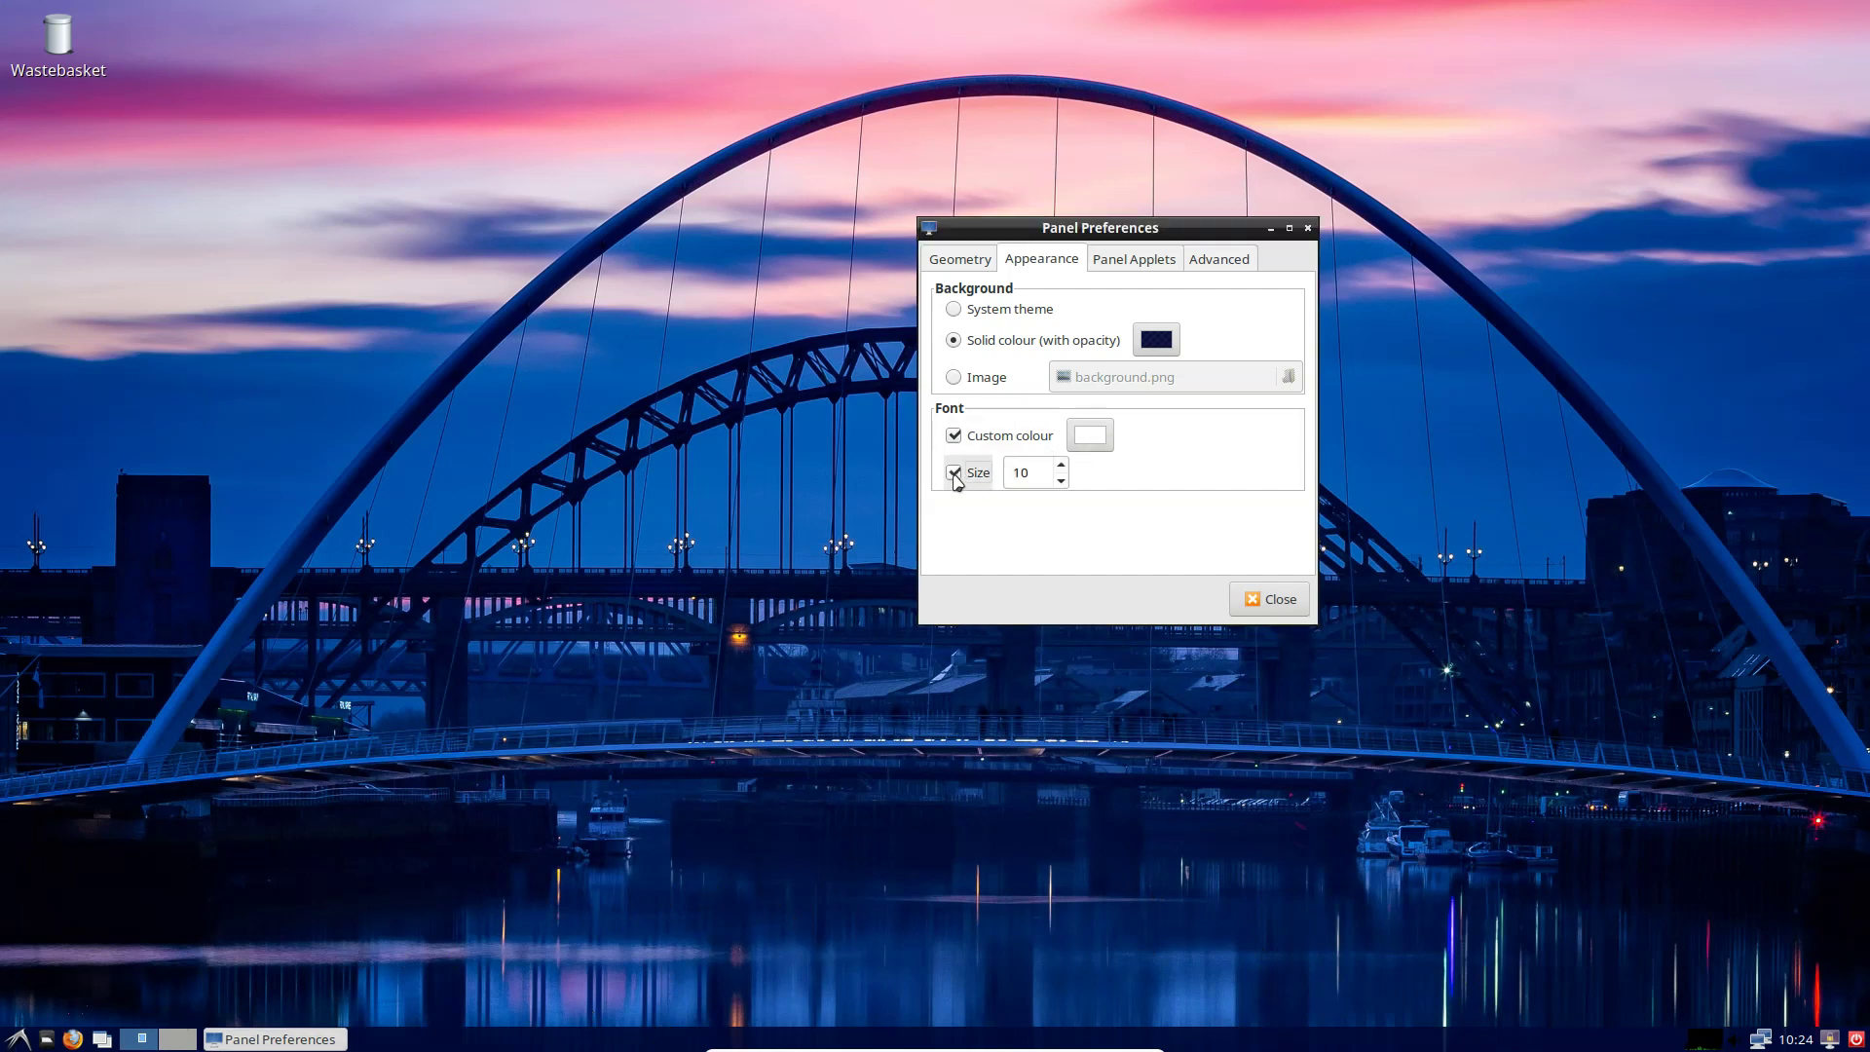
pyautogui.click(1061, 466)
pyautogui.click(1062, 466)
pyautogui.click(1061, 465)
pyautogui.click(1061, 466)
pyautogui.click(1062, 465)
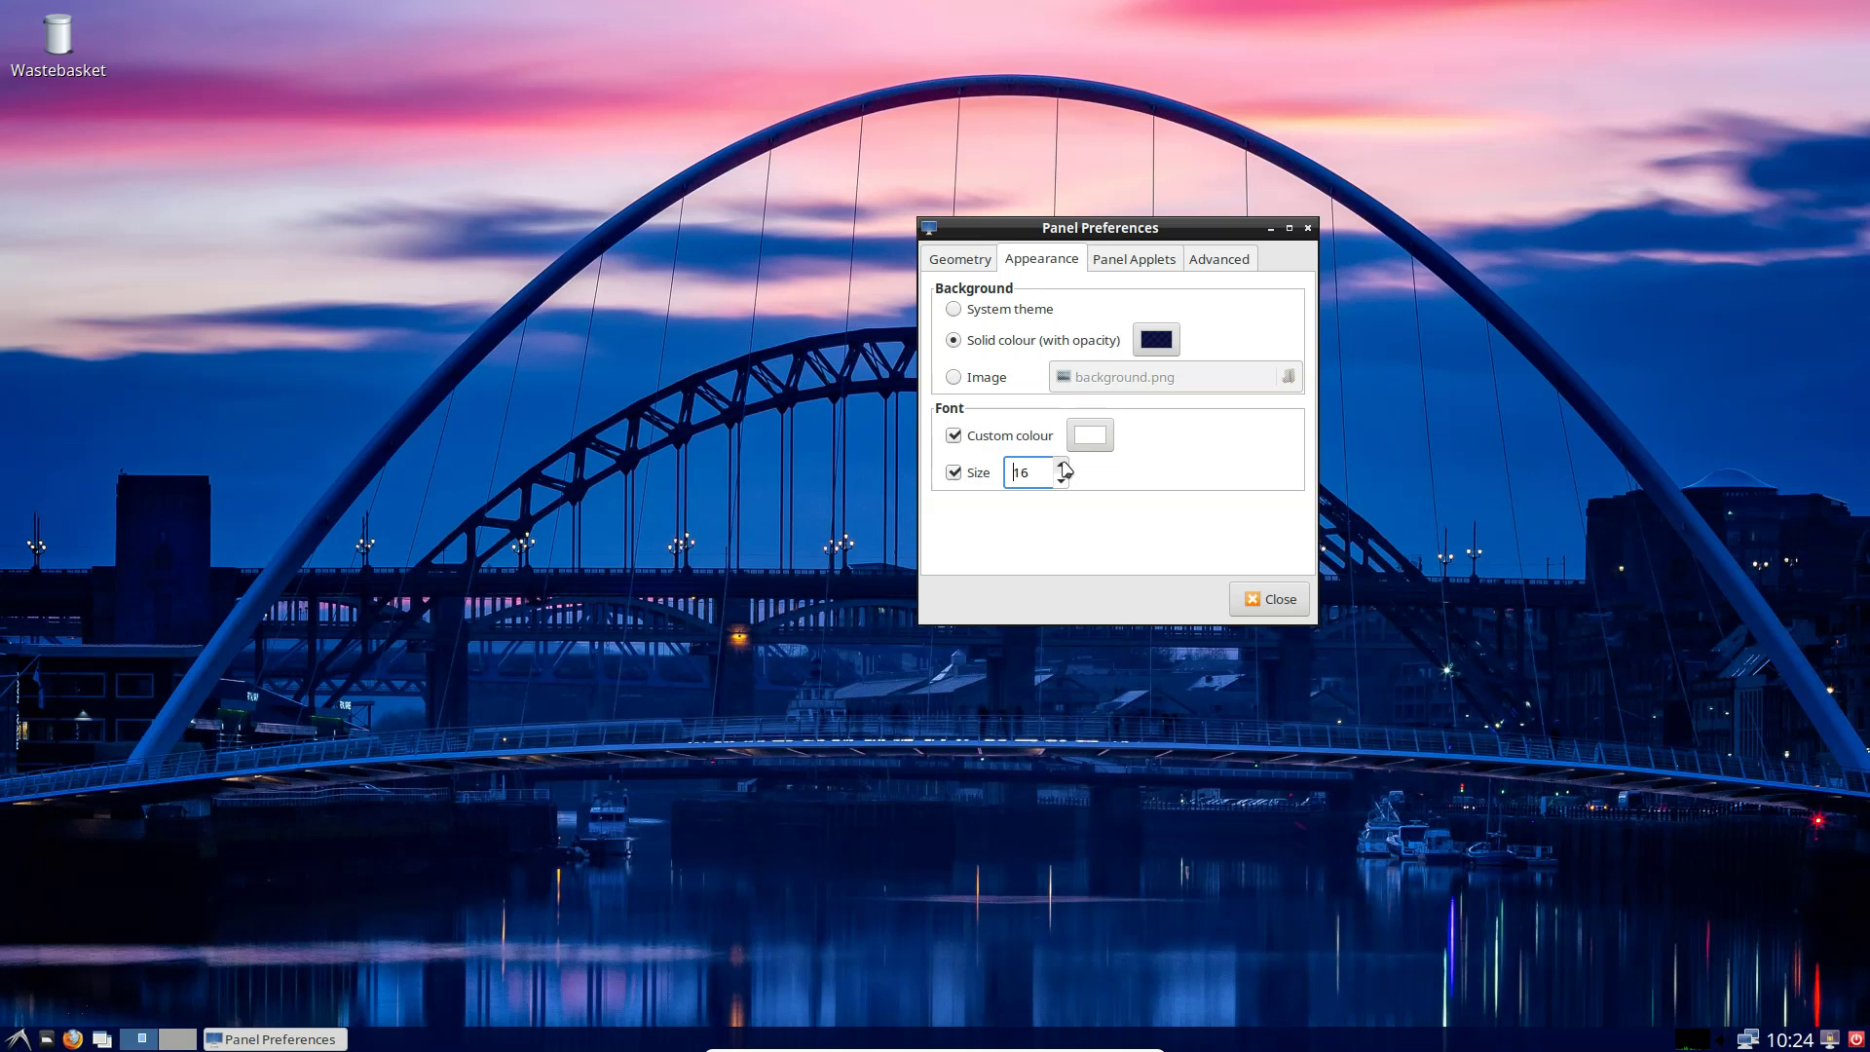
# - On the Geometry settings, keep left alignment and set panel height 41 and icon size 27
pyautogui.click(956, 261)
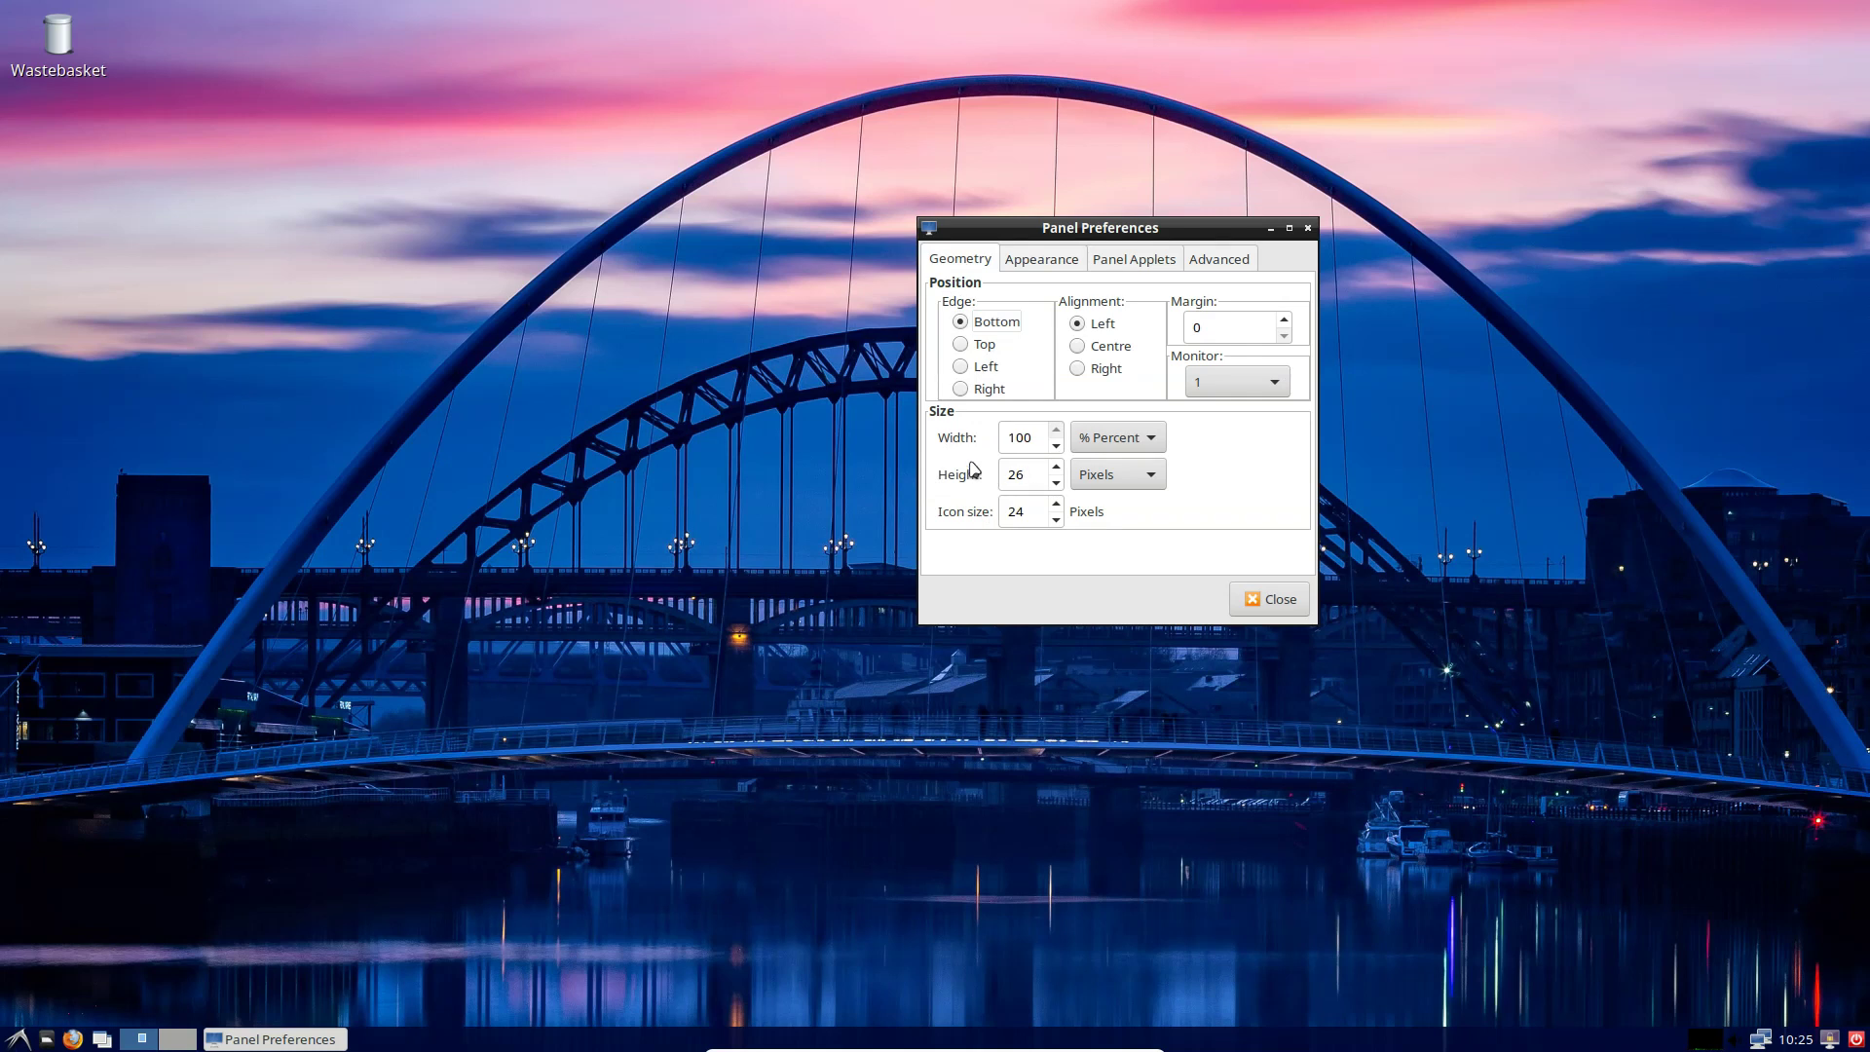
pyautogui.click(1078, 348)
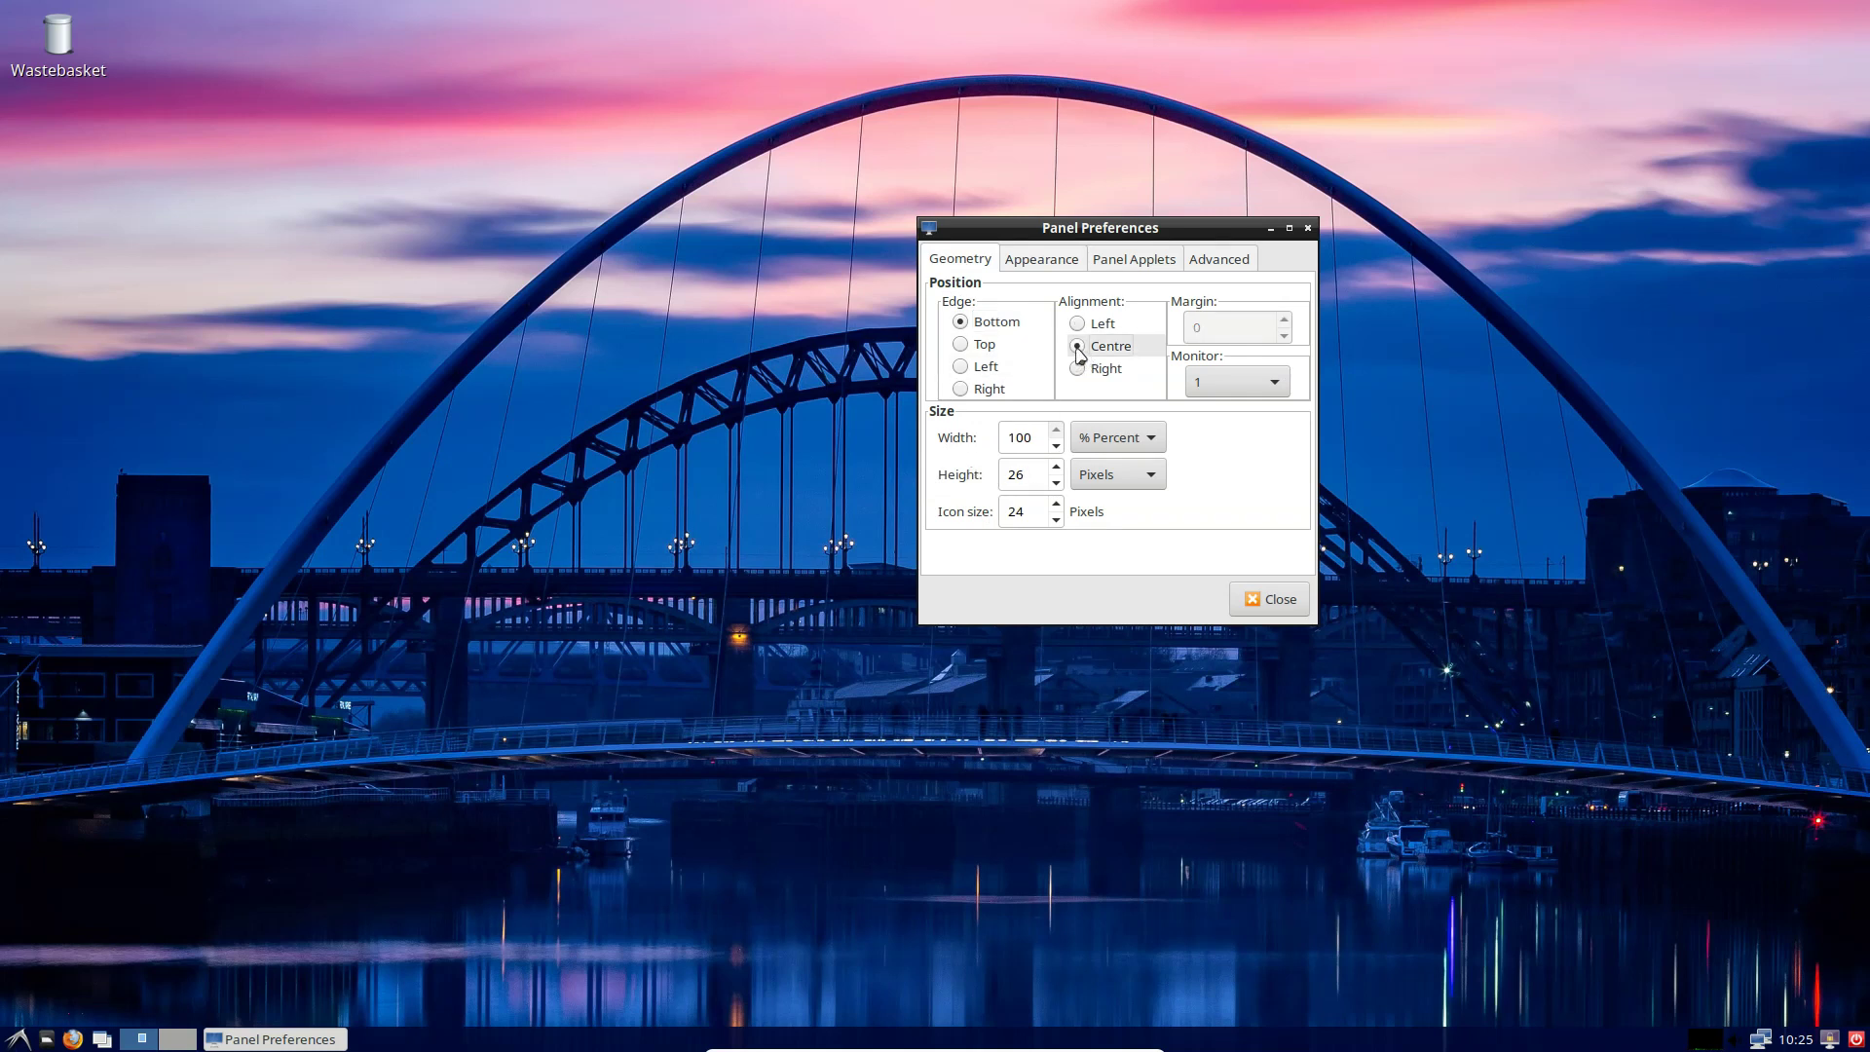
pyautogui.click(1077, 368)
pyautogui.click(1077, 323)
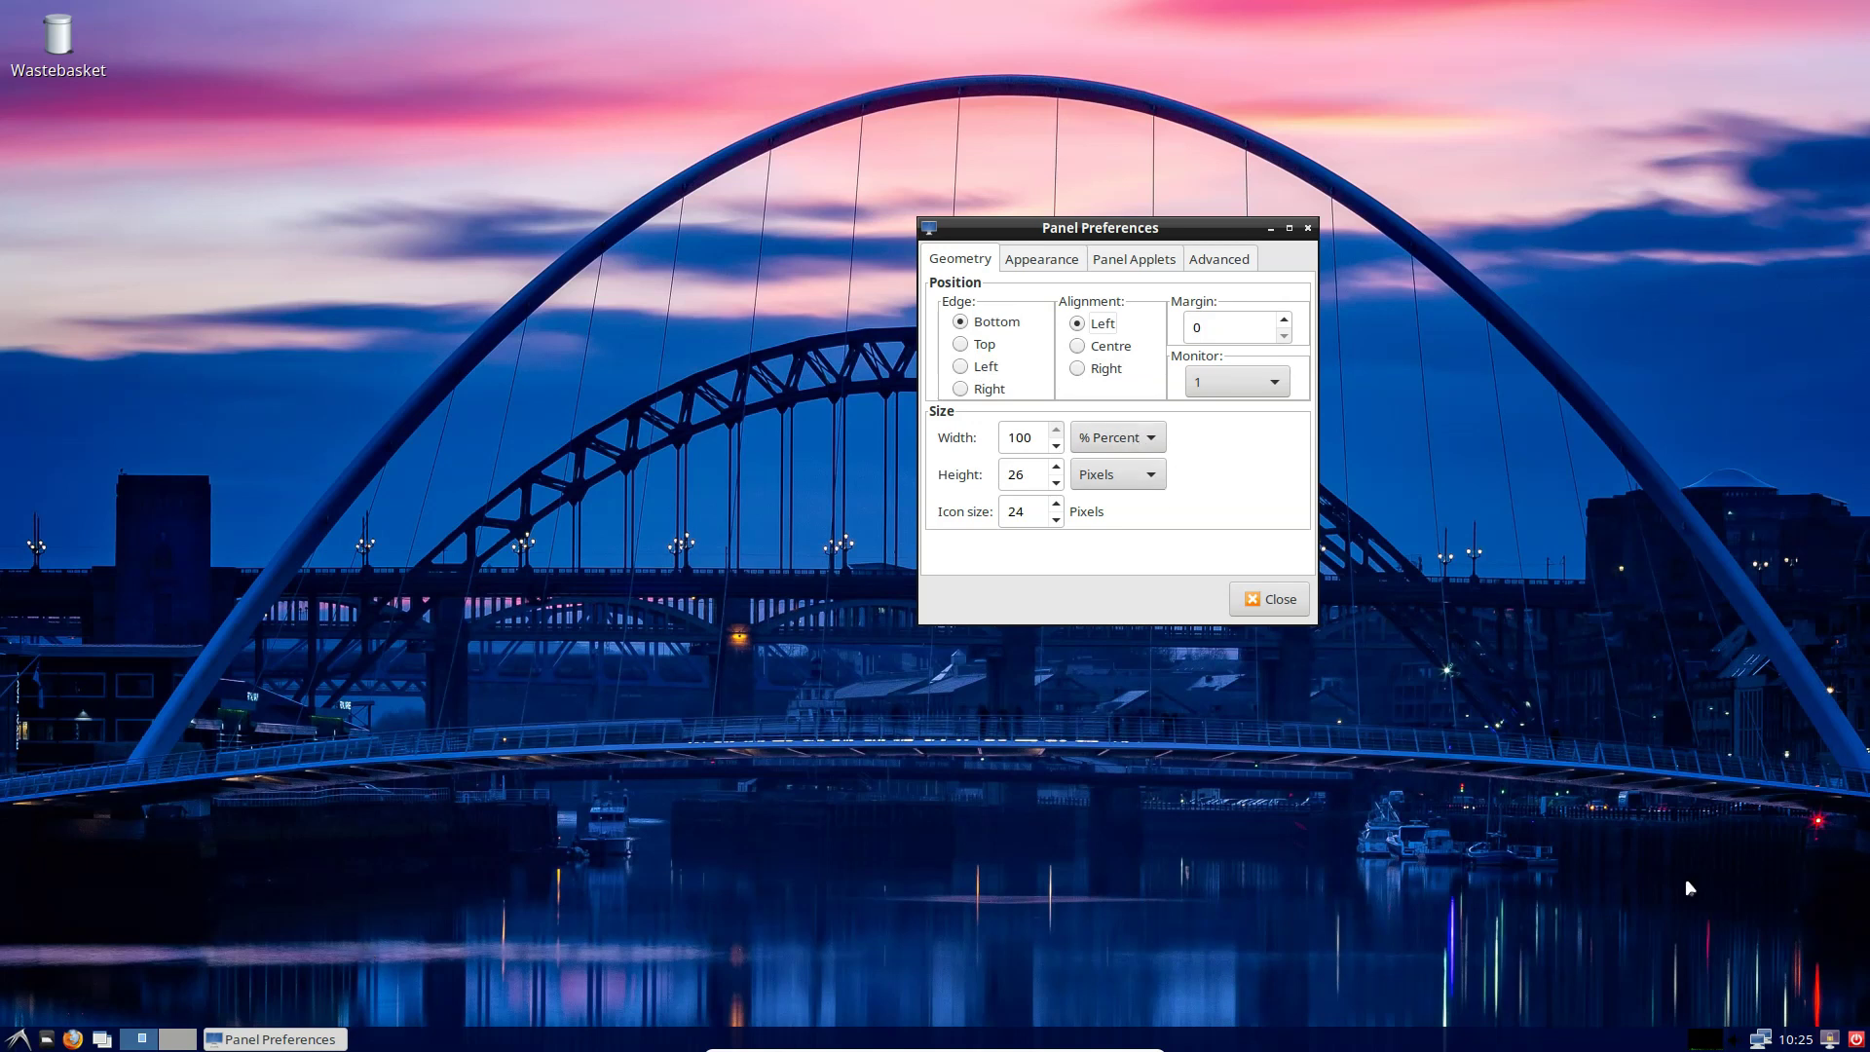
pyautogui.click(1057, 466)
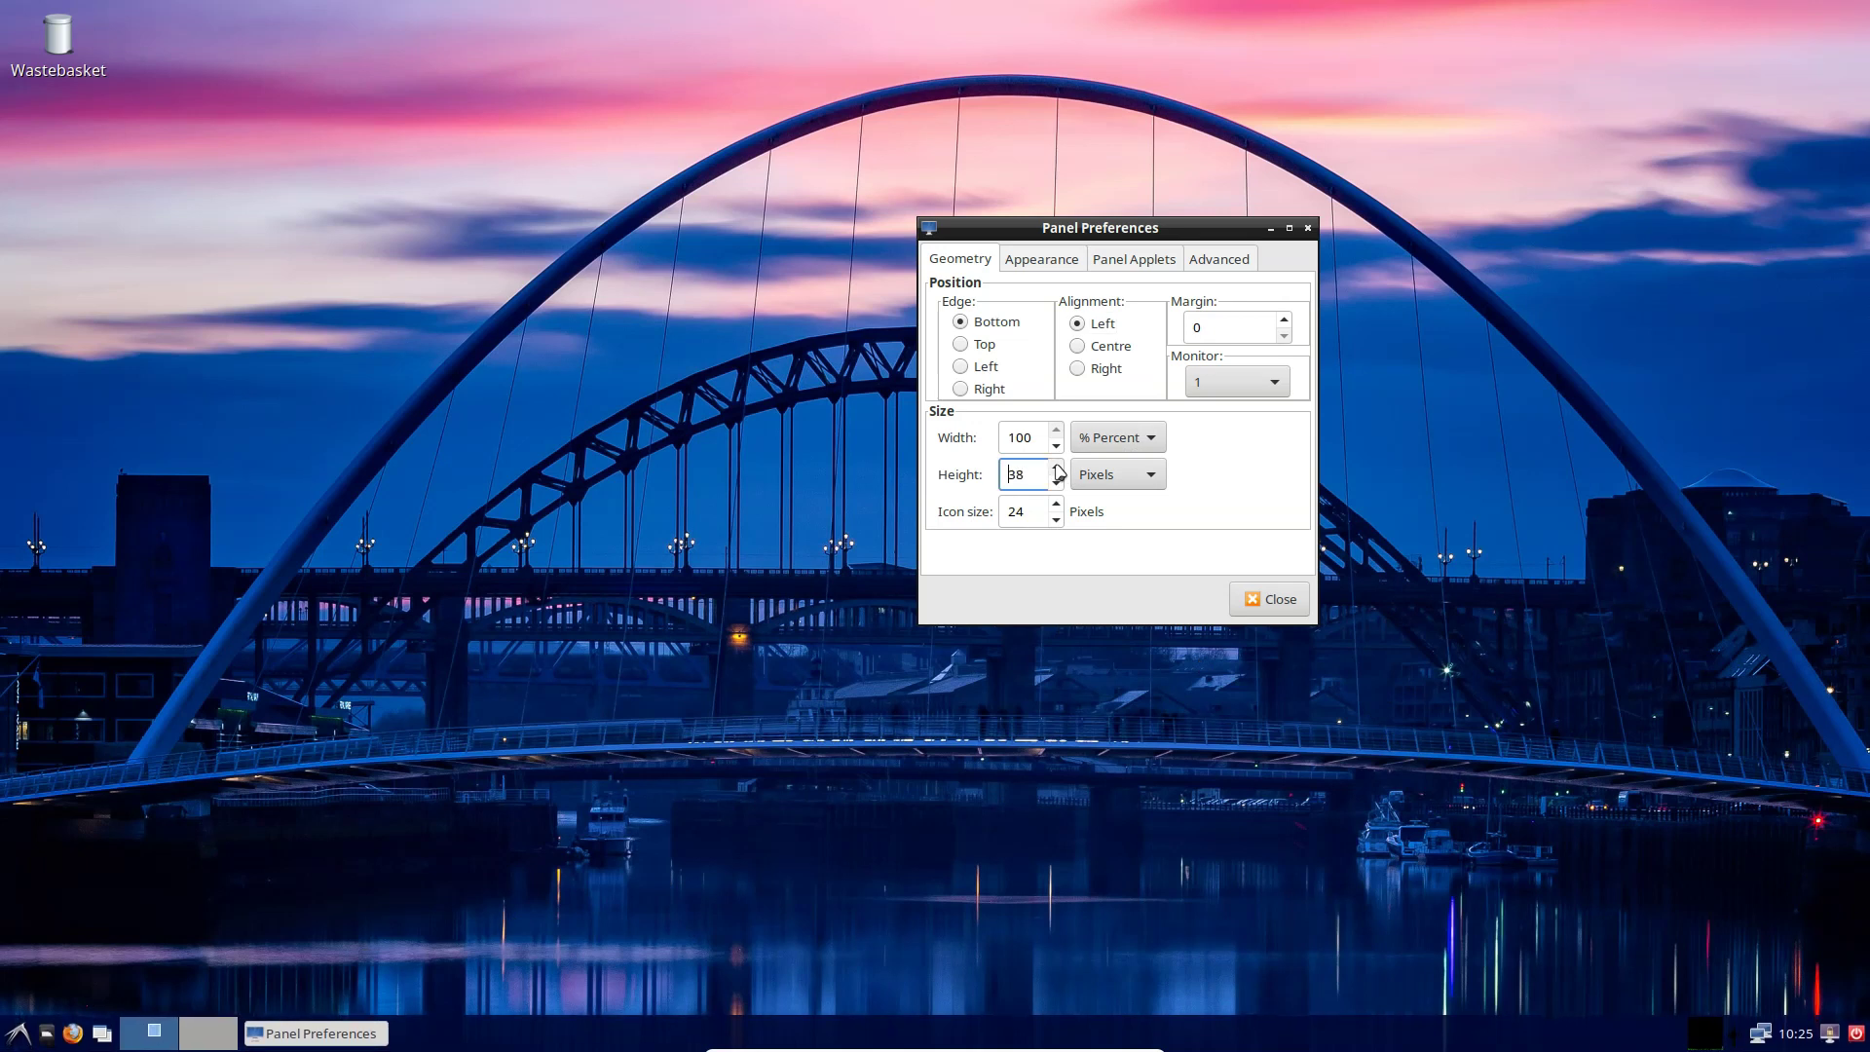
pyautogui.click(1058, 467)
pyautogui.click(1058, 467)
pyautogui.click(1058, 467)
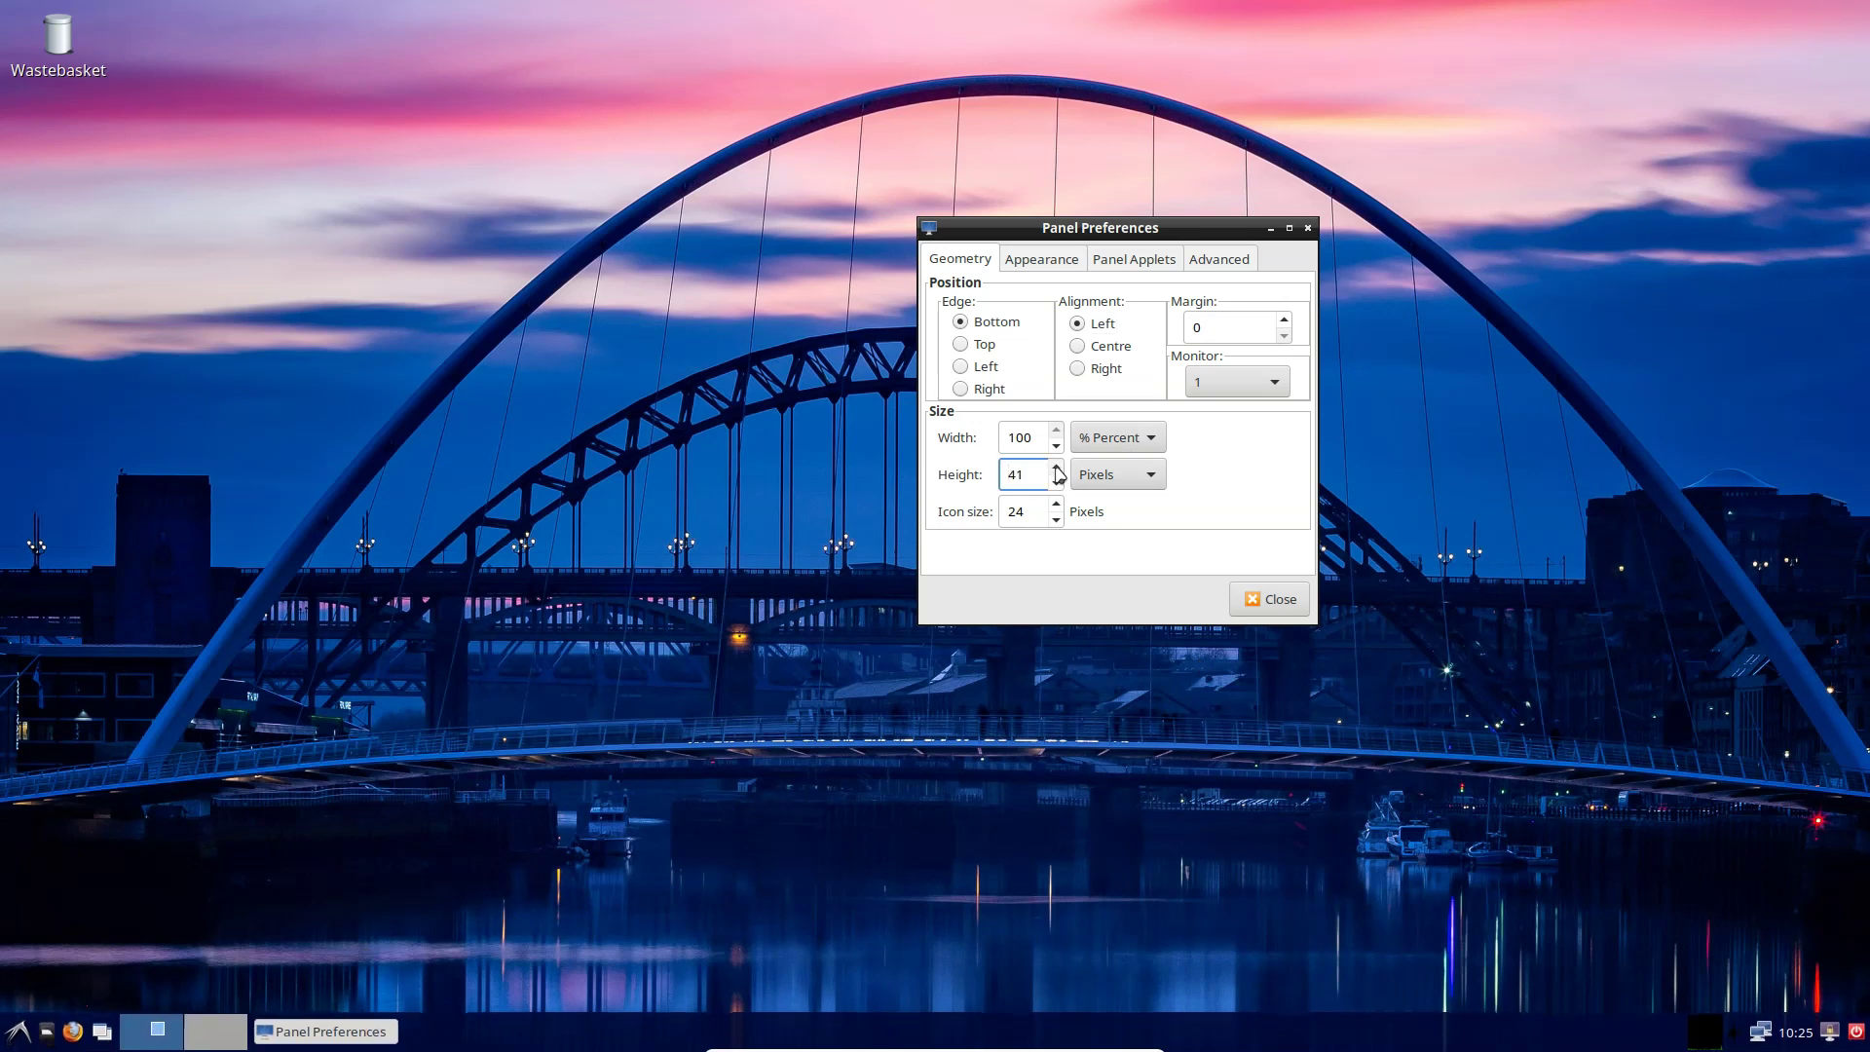
pyautogui.click(1056, 504)
pyautogui.click(1056, 505)
pyautogui.click(1056, 504)
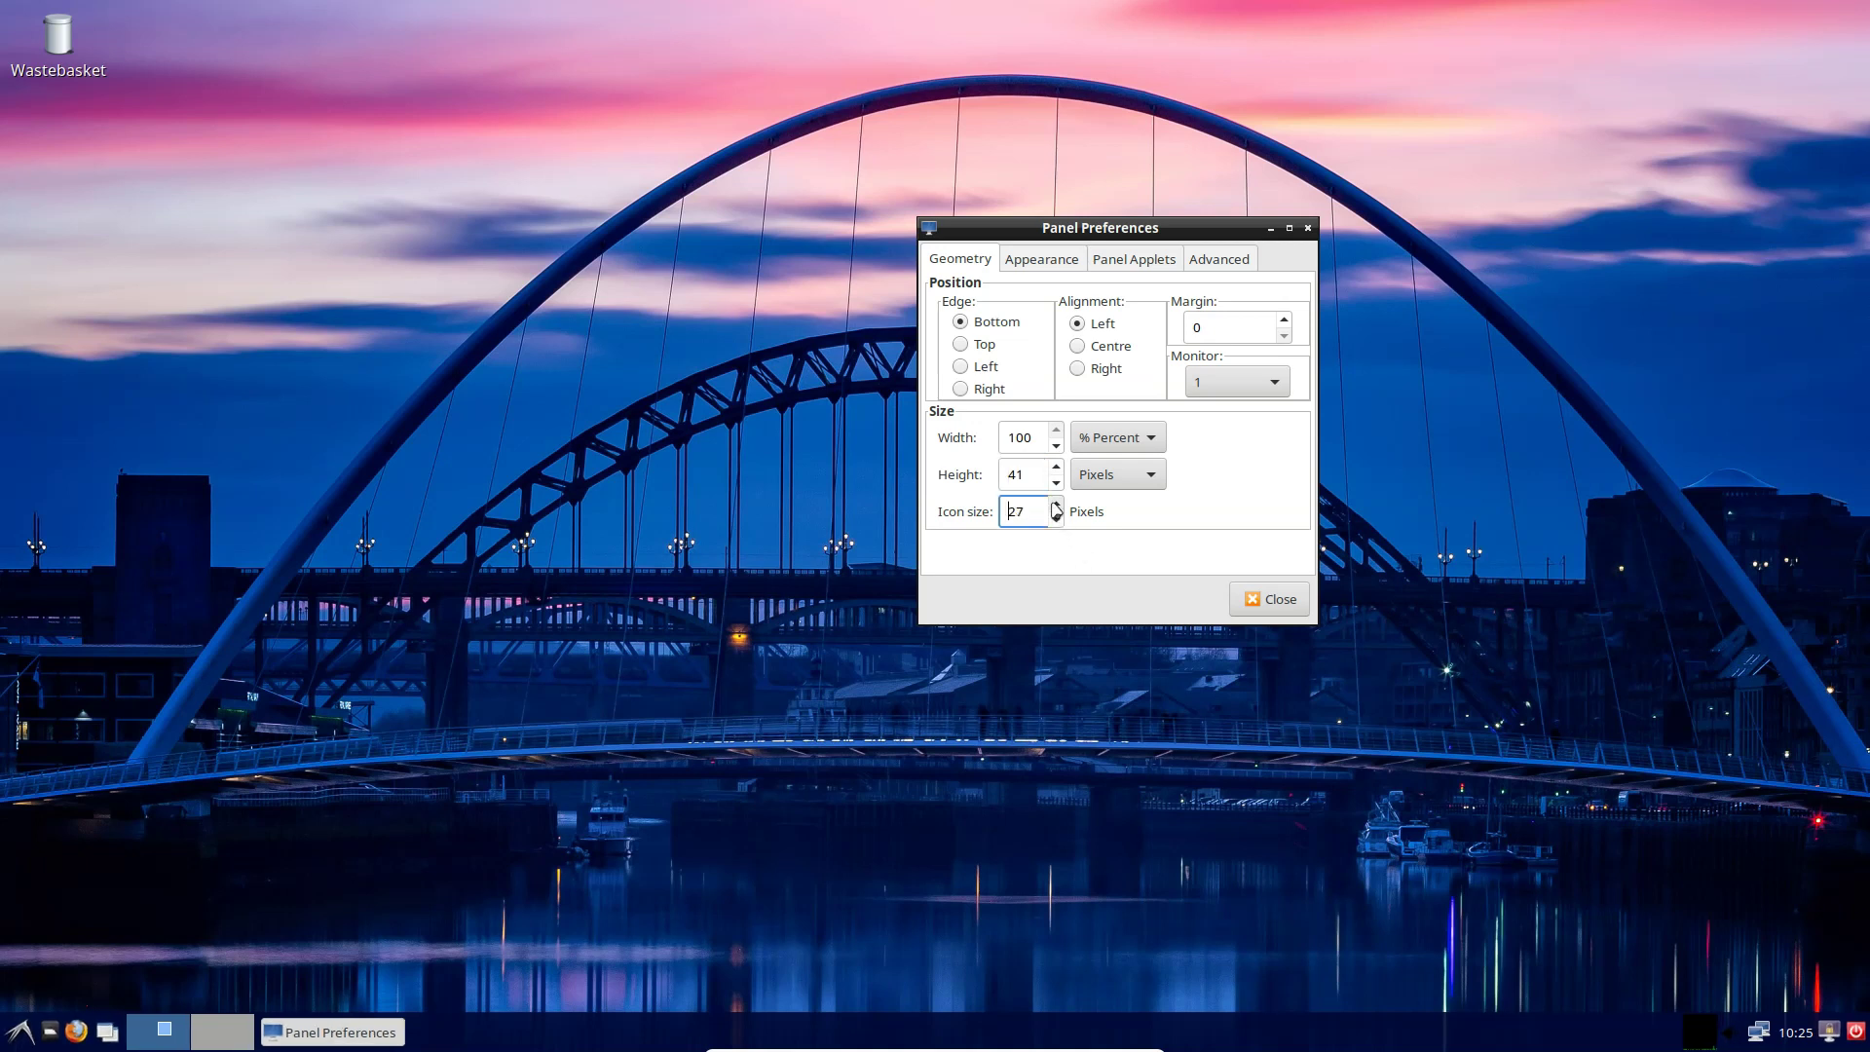
pyautogui.click(1055, 505)
# - Set the panel width to 50 percent and its alignment to Centre
pyautogui.moveTo(1040, 437); pyautogui.dragTo(915, 438)
pyautogui.write('5')
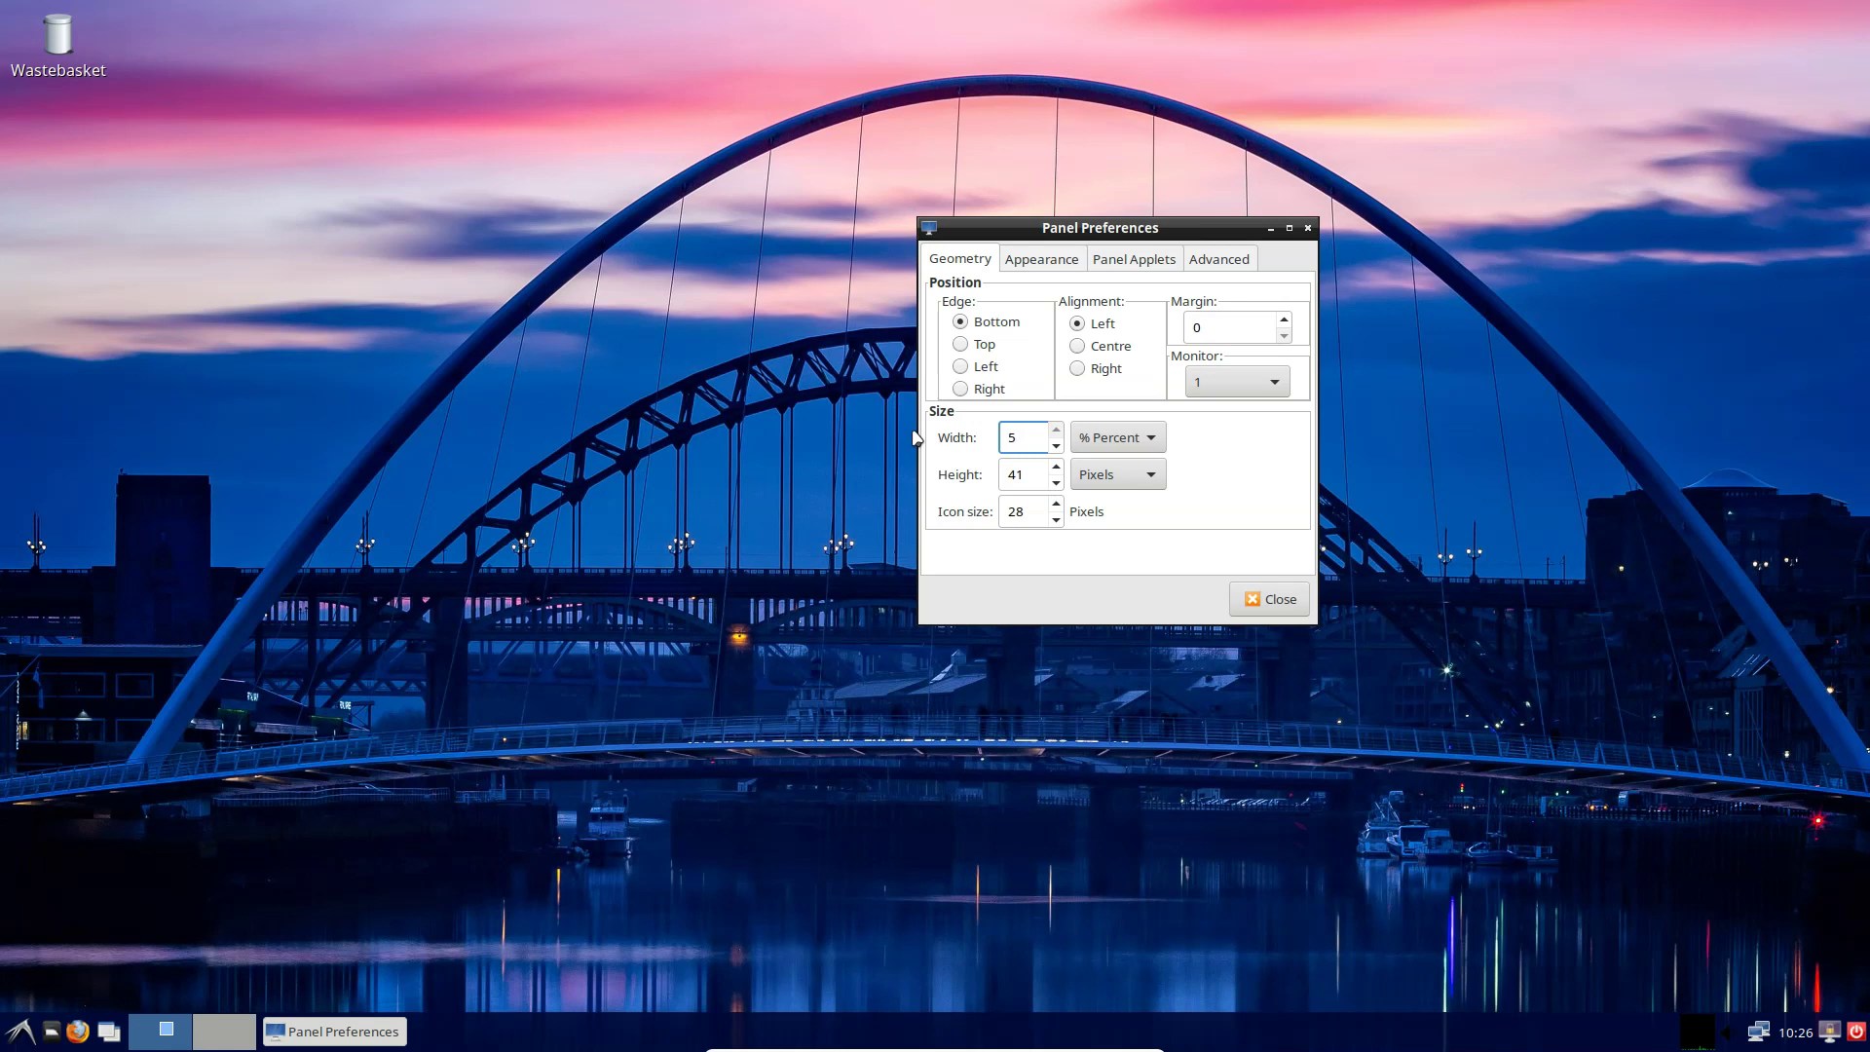
pyautogui.write('0')
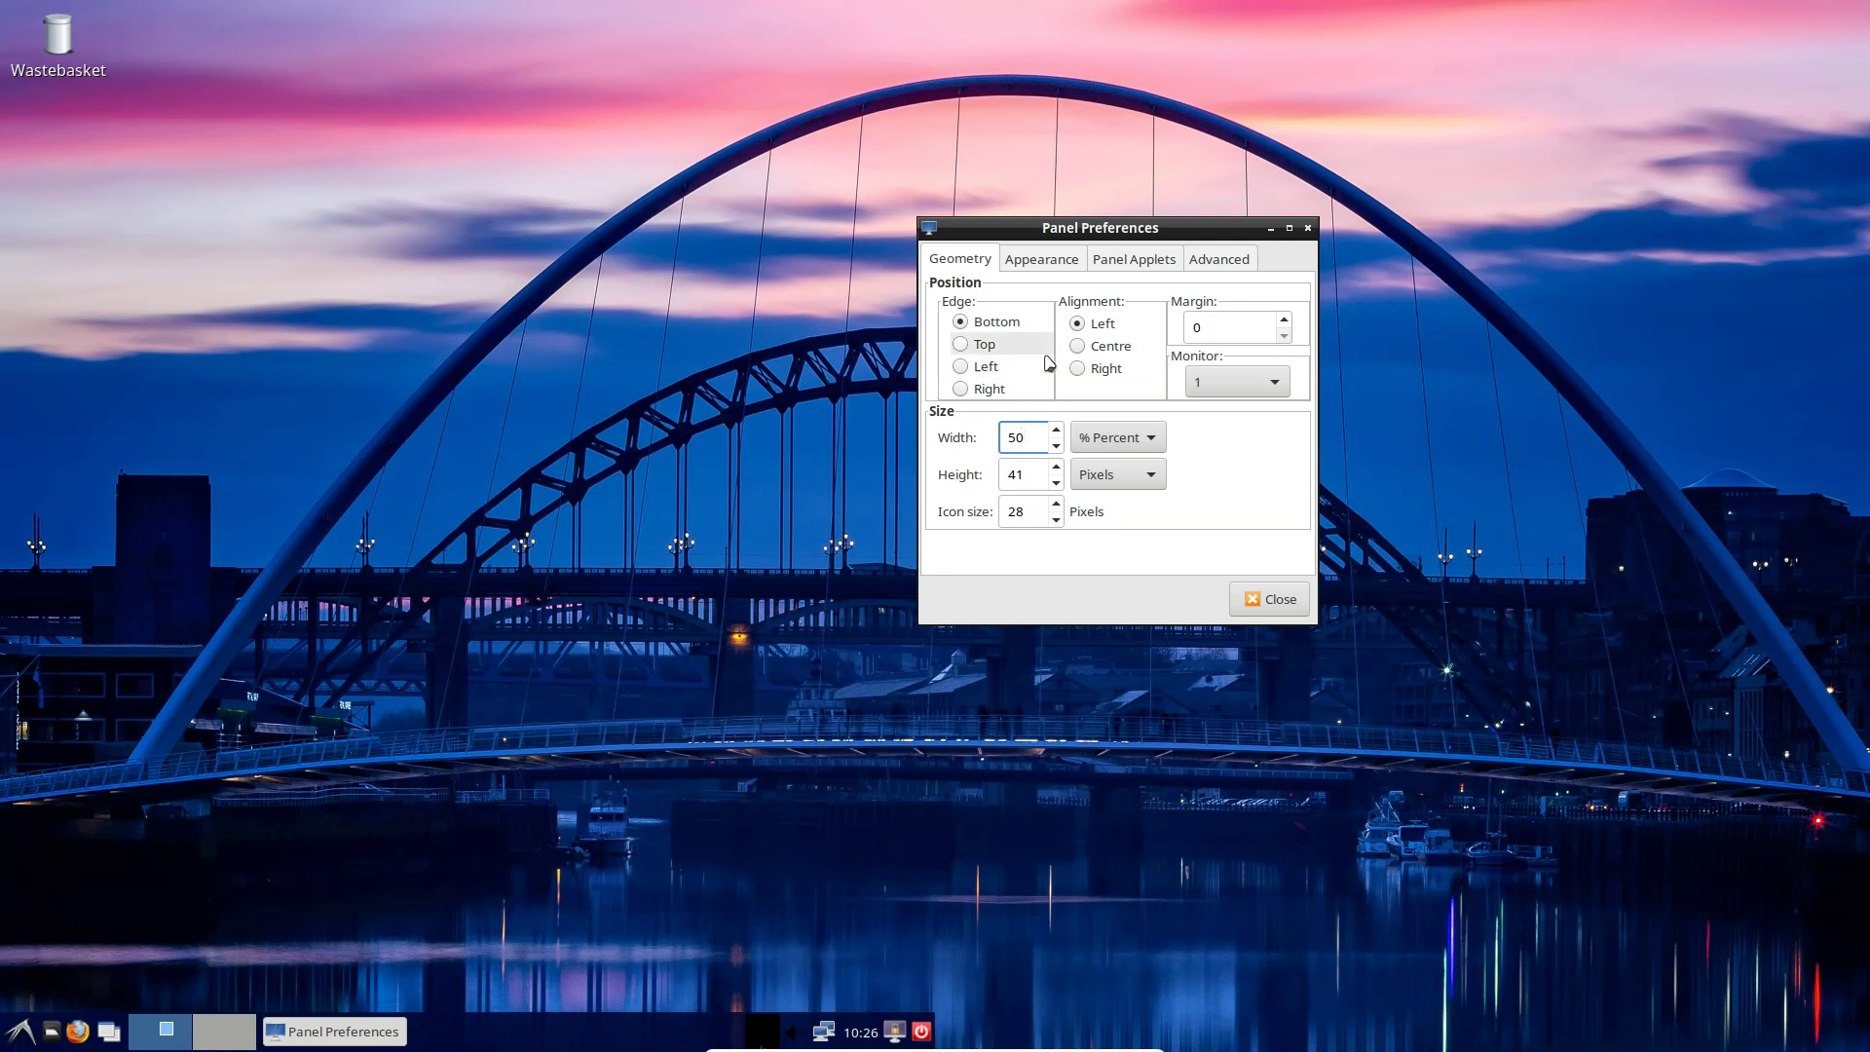
pyautogui.click(1079, 347)
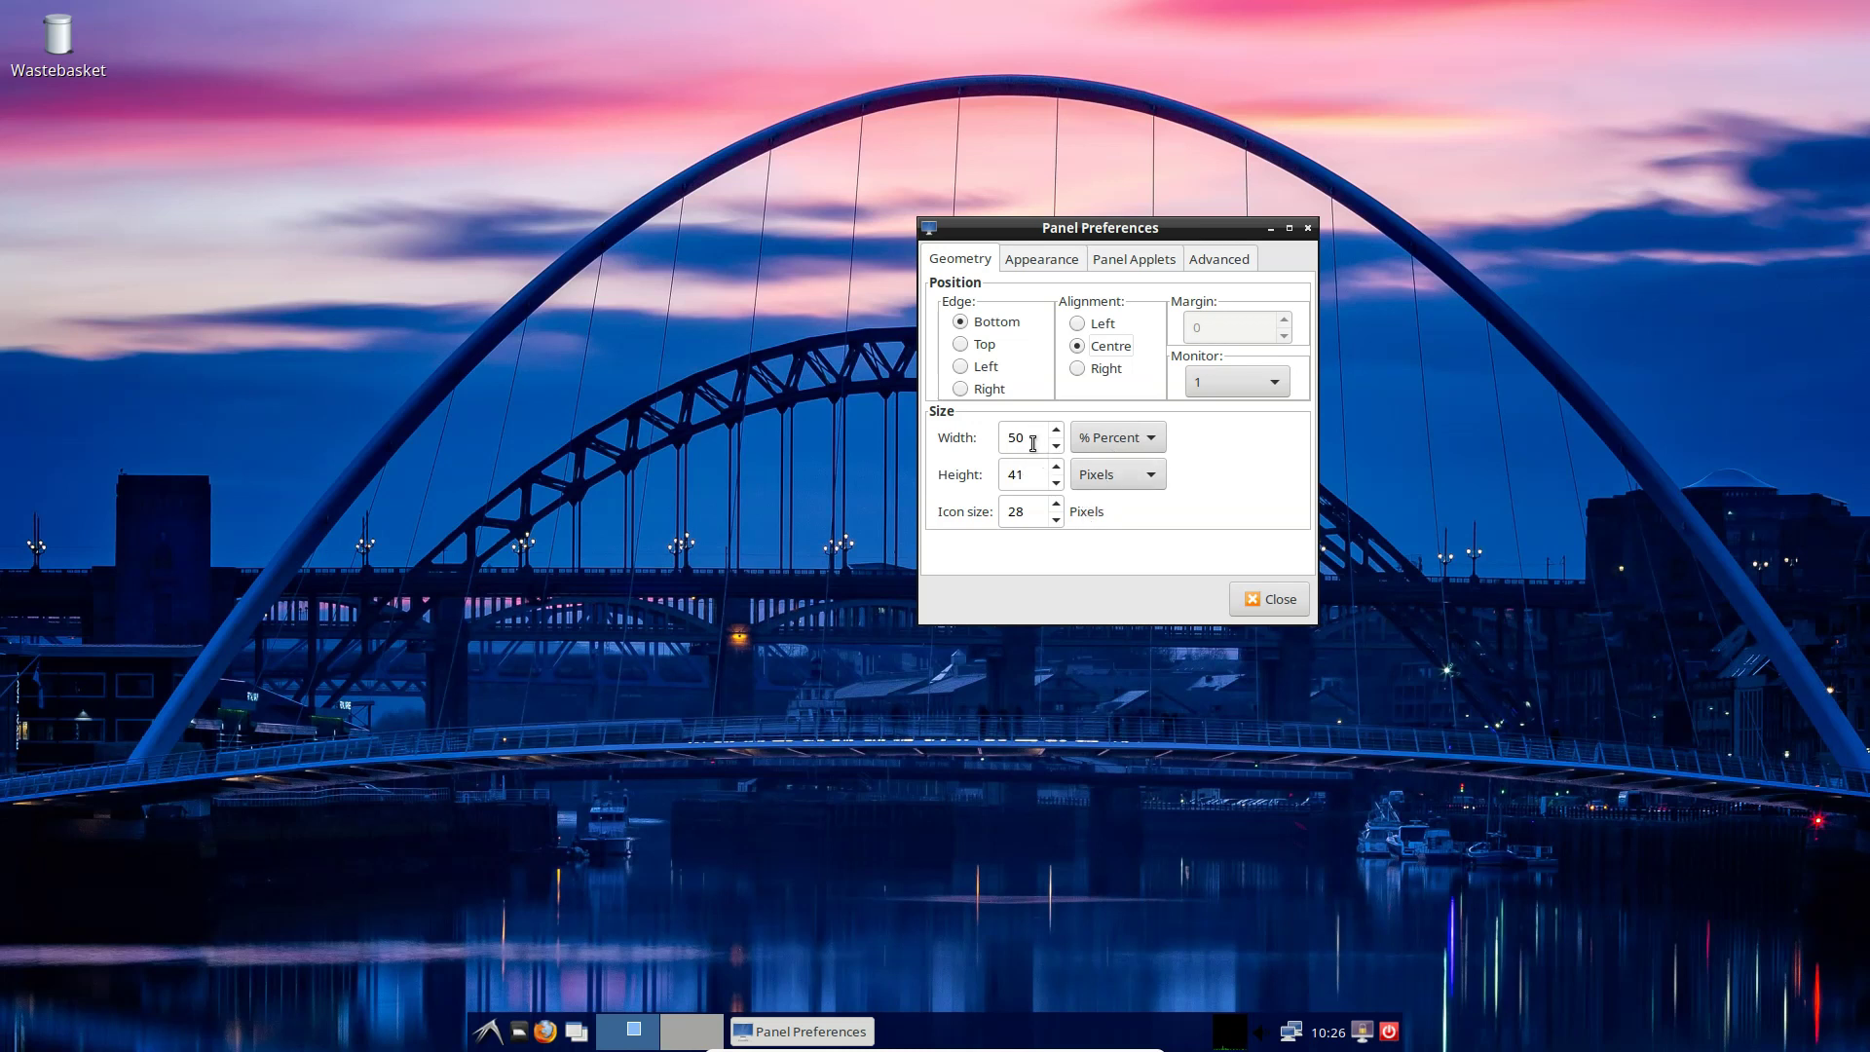
pyautogui.click(1218, 258)
# - Tick Minimise panel when not in use, then untick it so the panel stays always visible
pyautogui.click(956, 483)
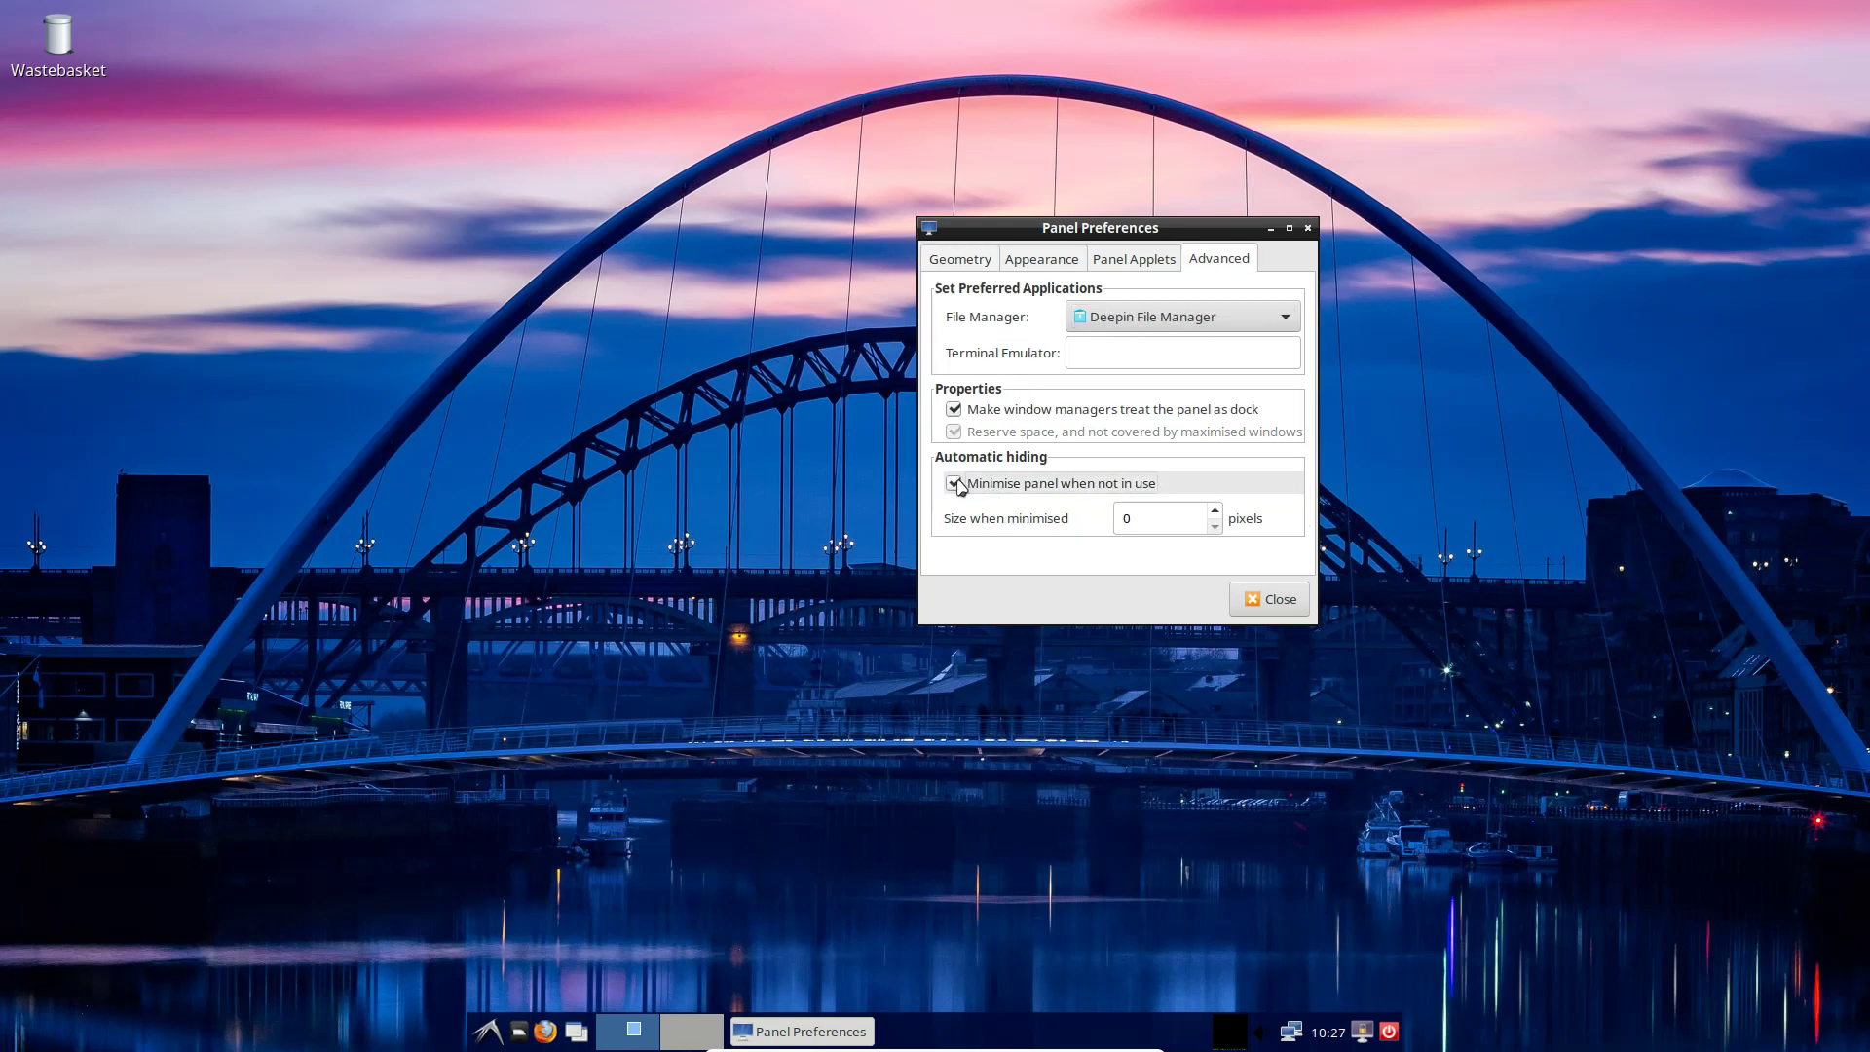
pyautogui.click(756, 818)
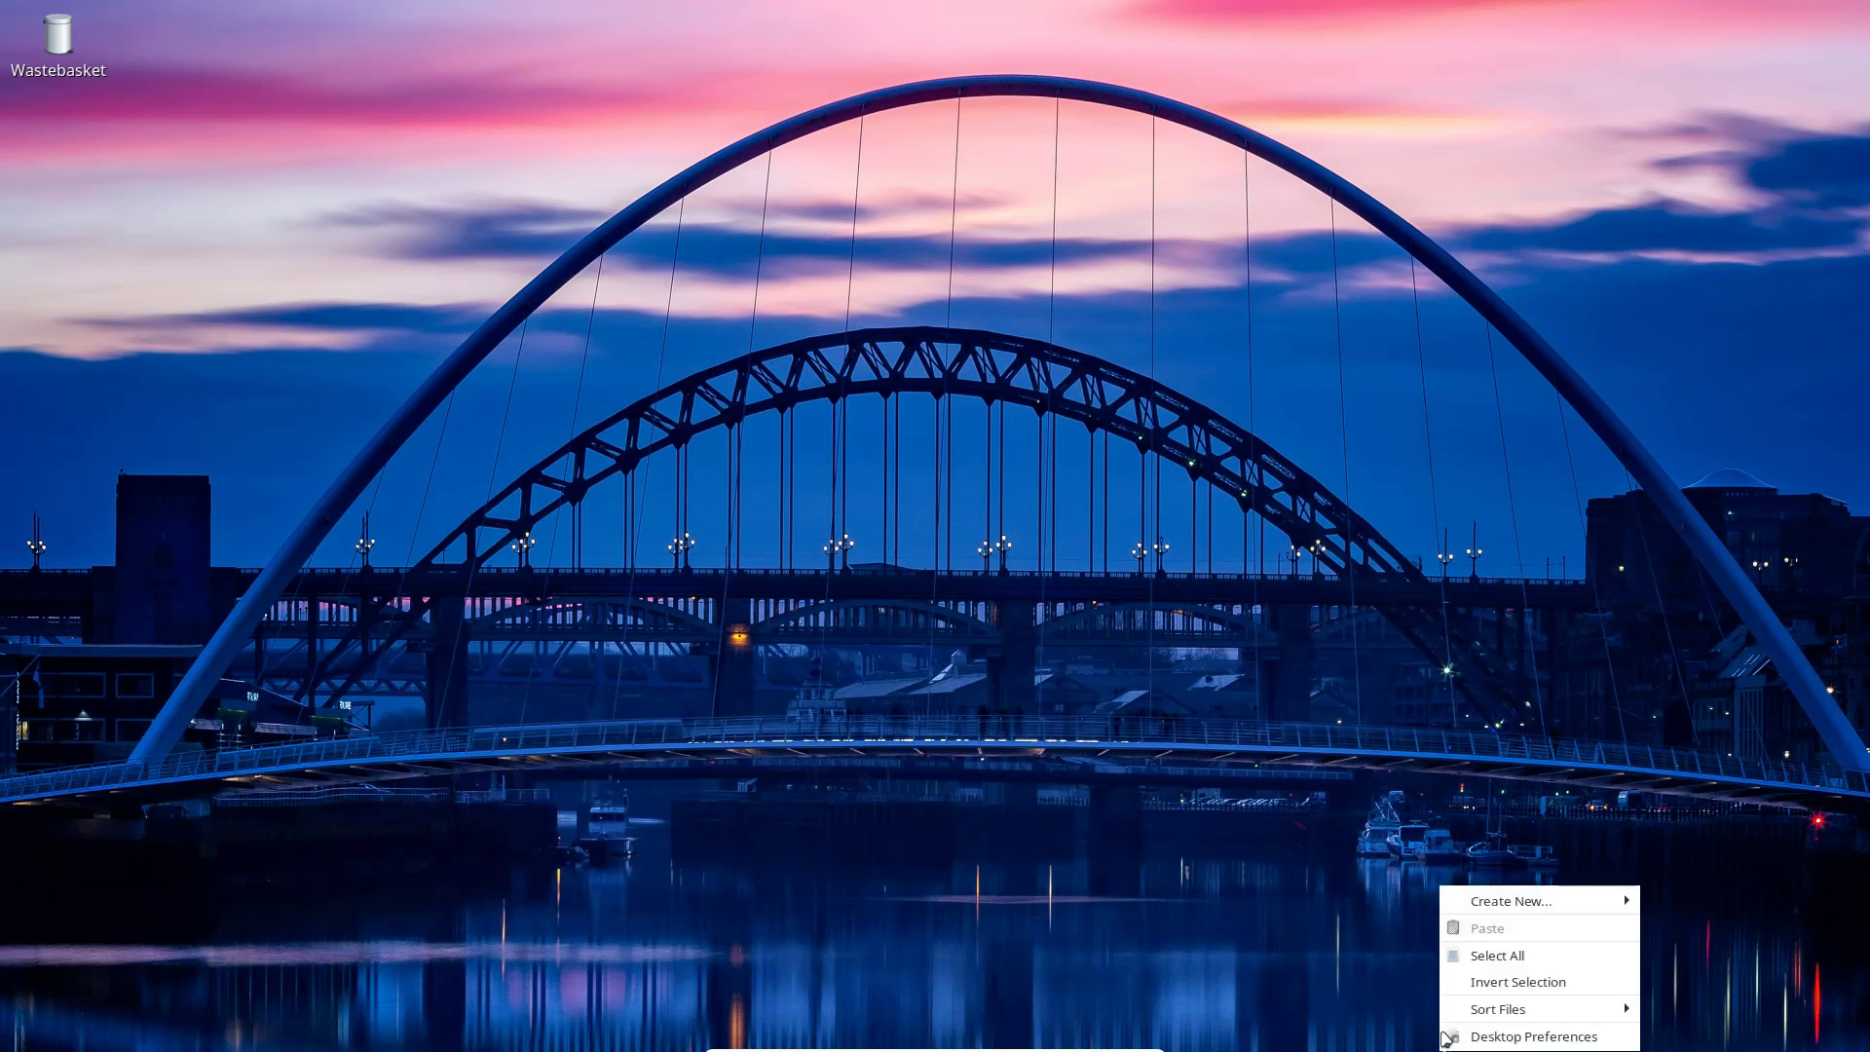
pyautogui.click(1241, 724)
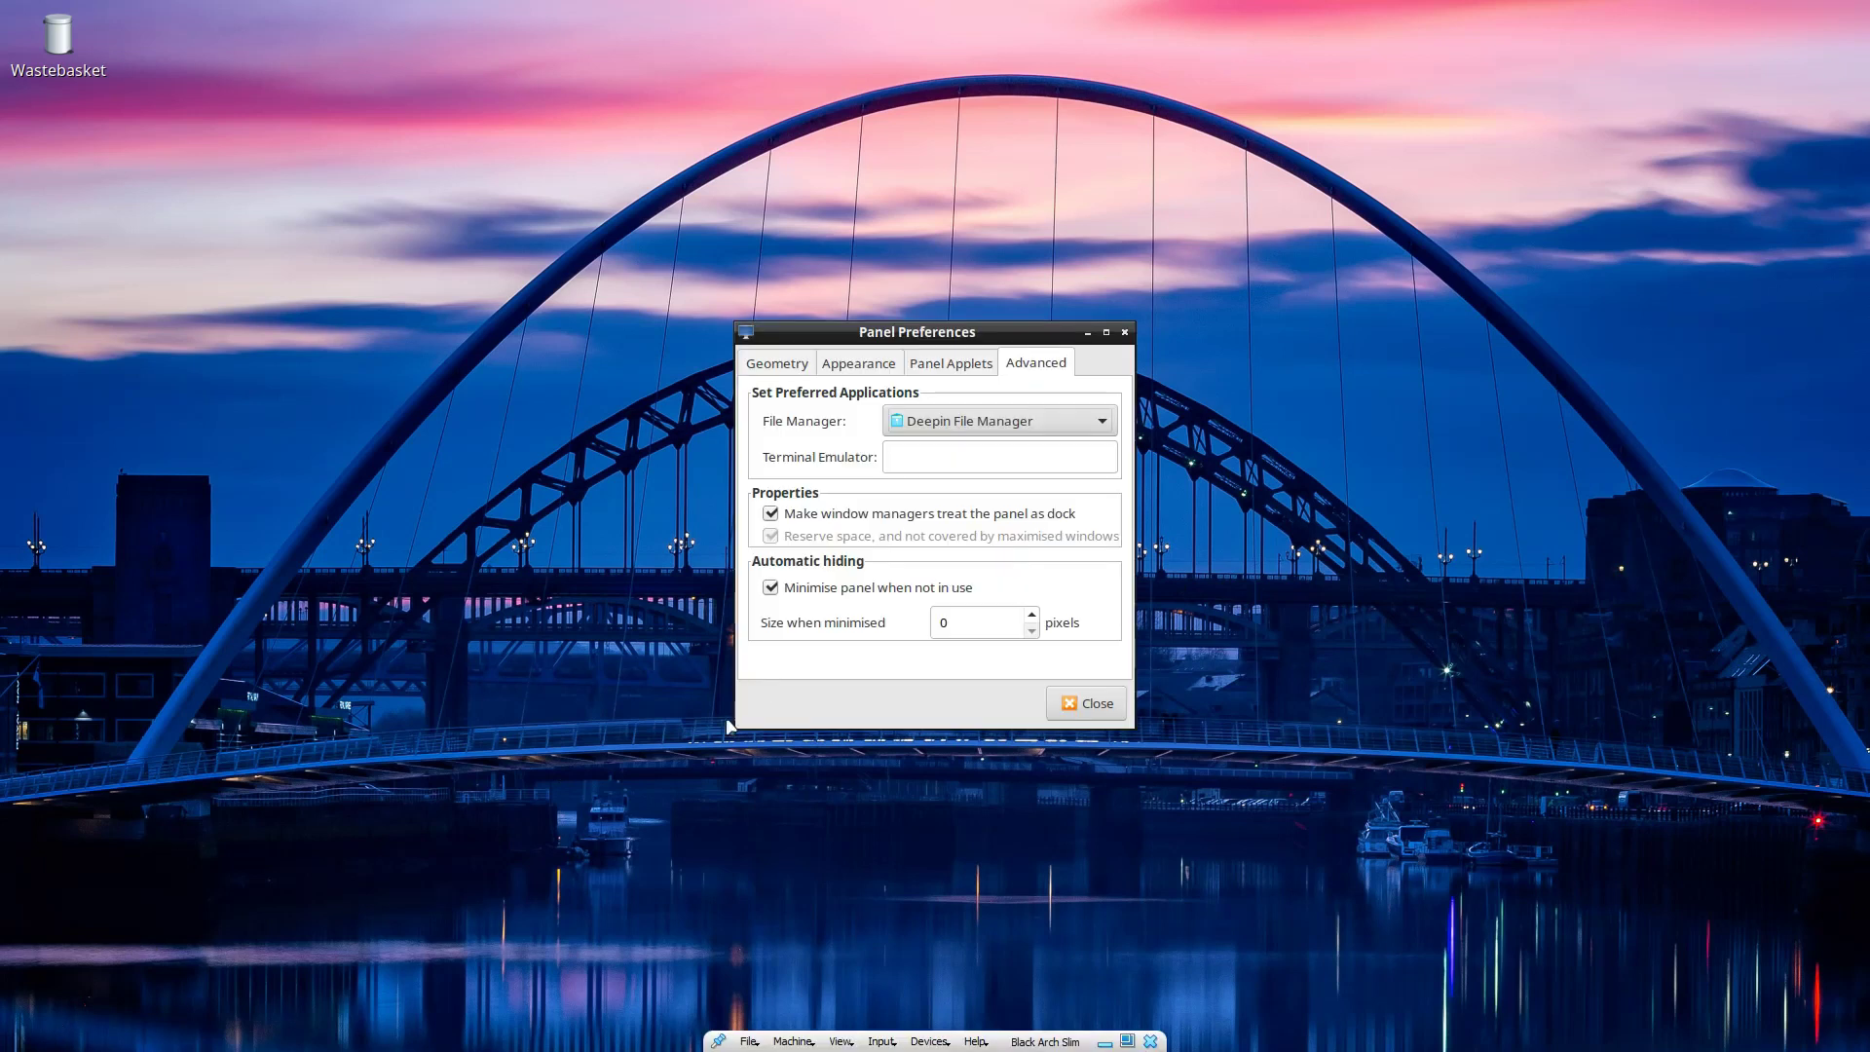
pyautogui.click(770, 587)
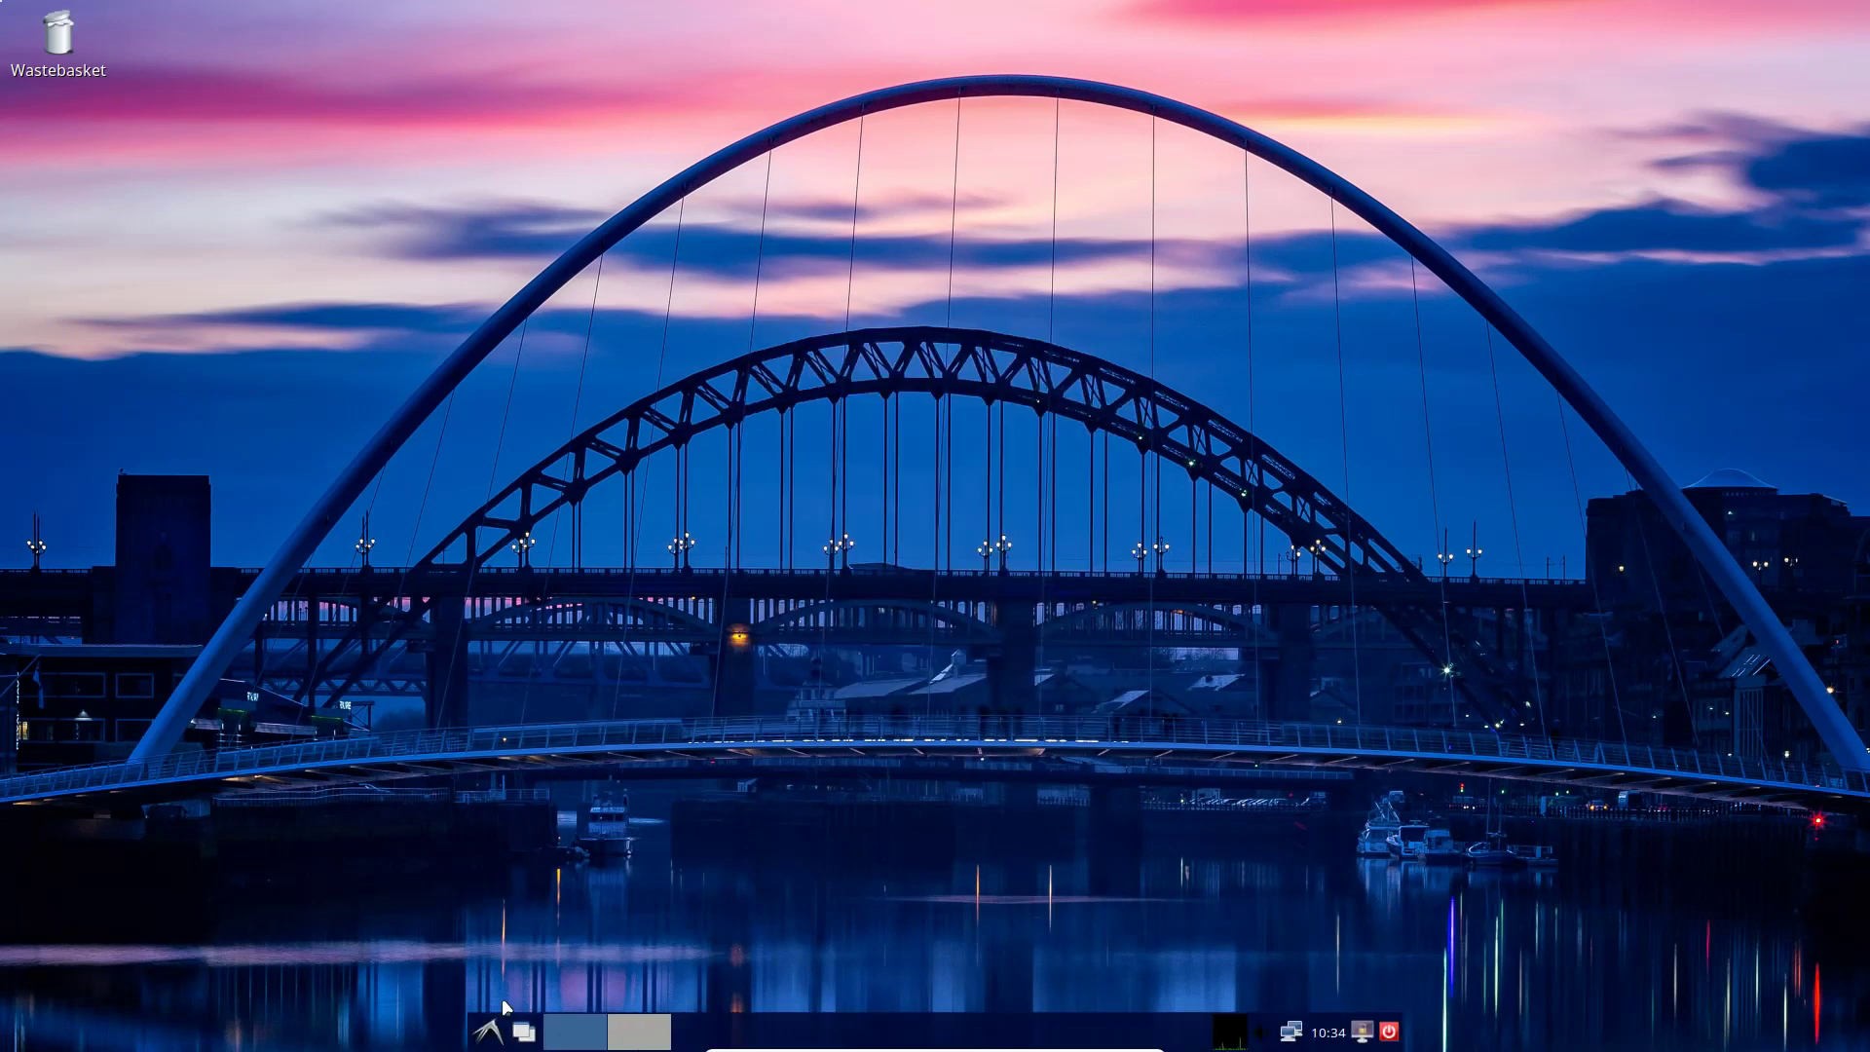
# - Add Thunar File Manager from System Tools to the desktop, then launch Thunar from the new icon
pyautogui.click(488, 1031)
pyautogui.moveTo(579, 951)
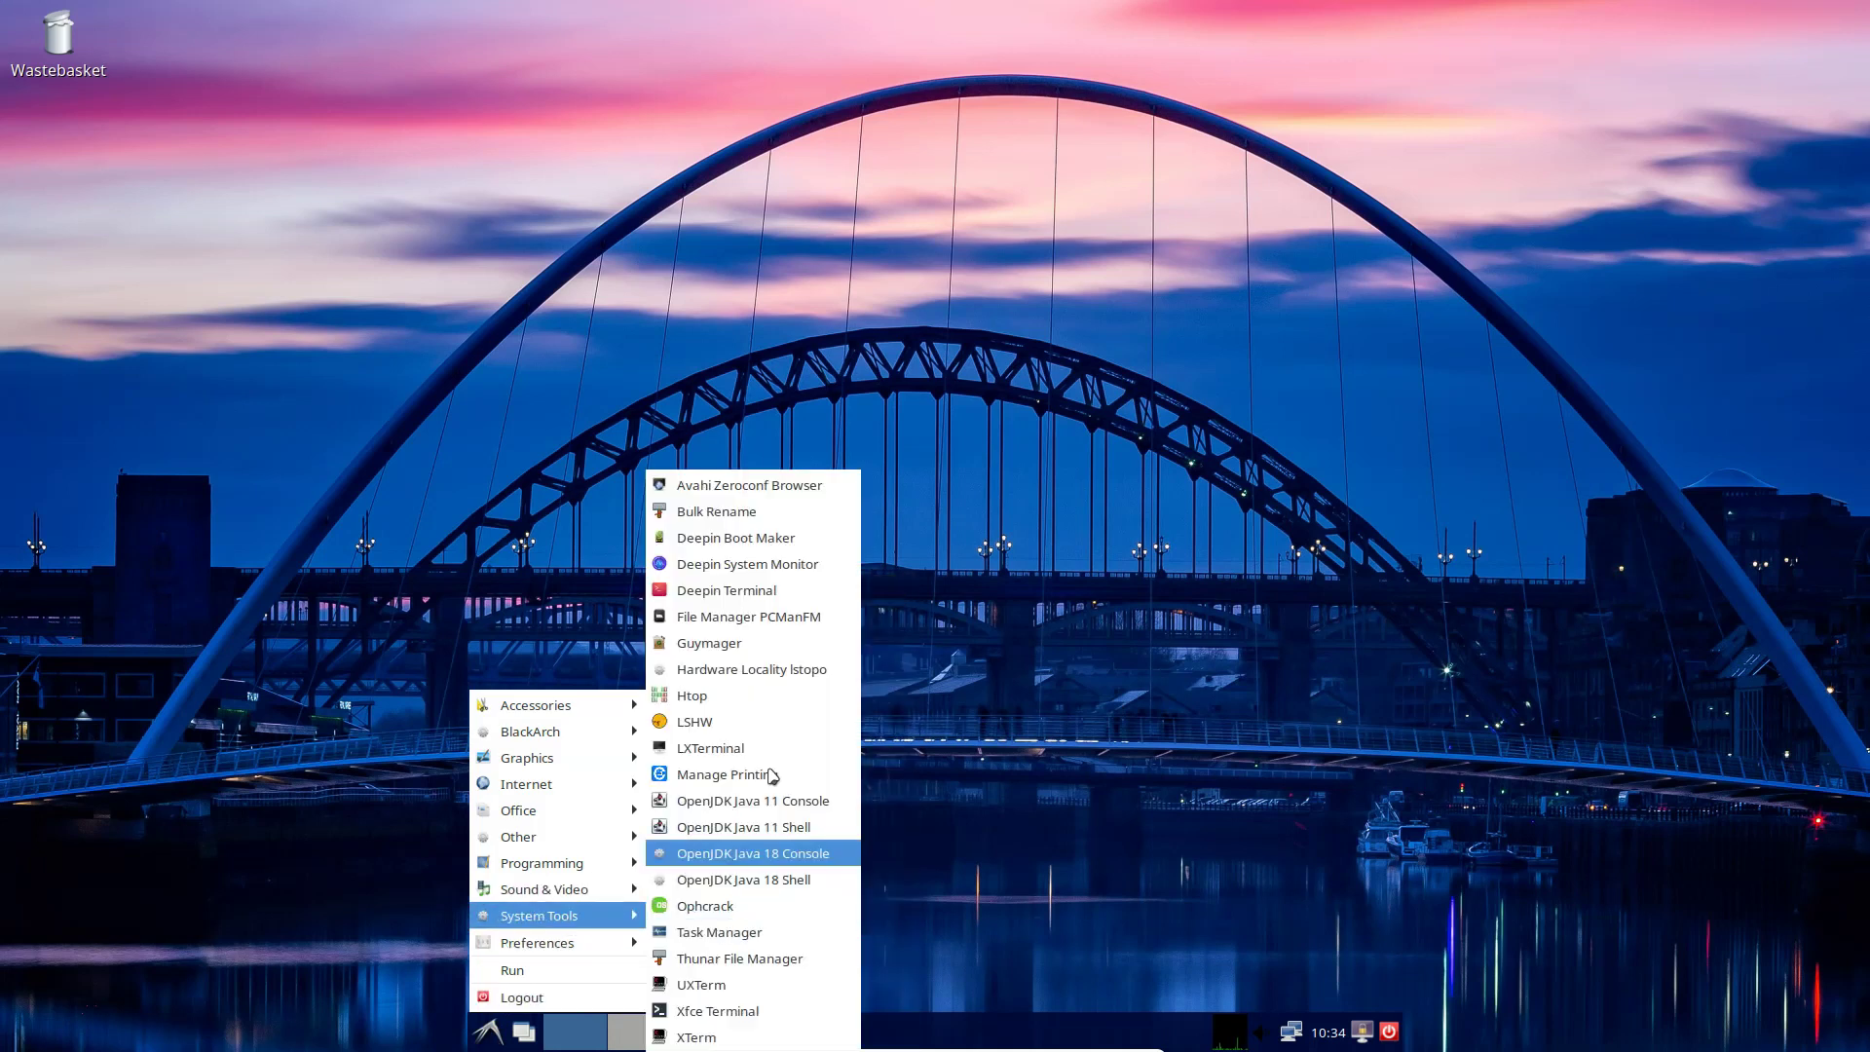
pyautogui.rightClick(752, 957)
pyautogui.rightClick(764, 955)
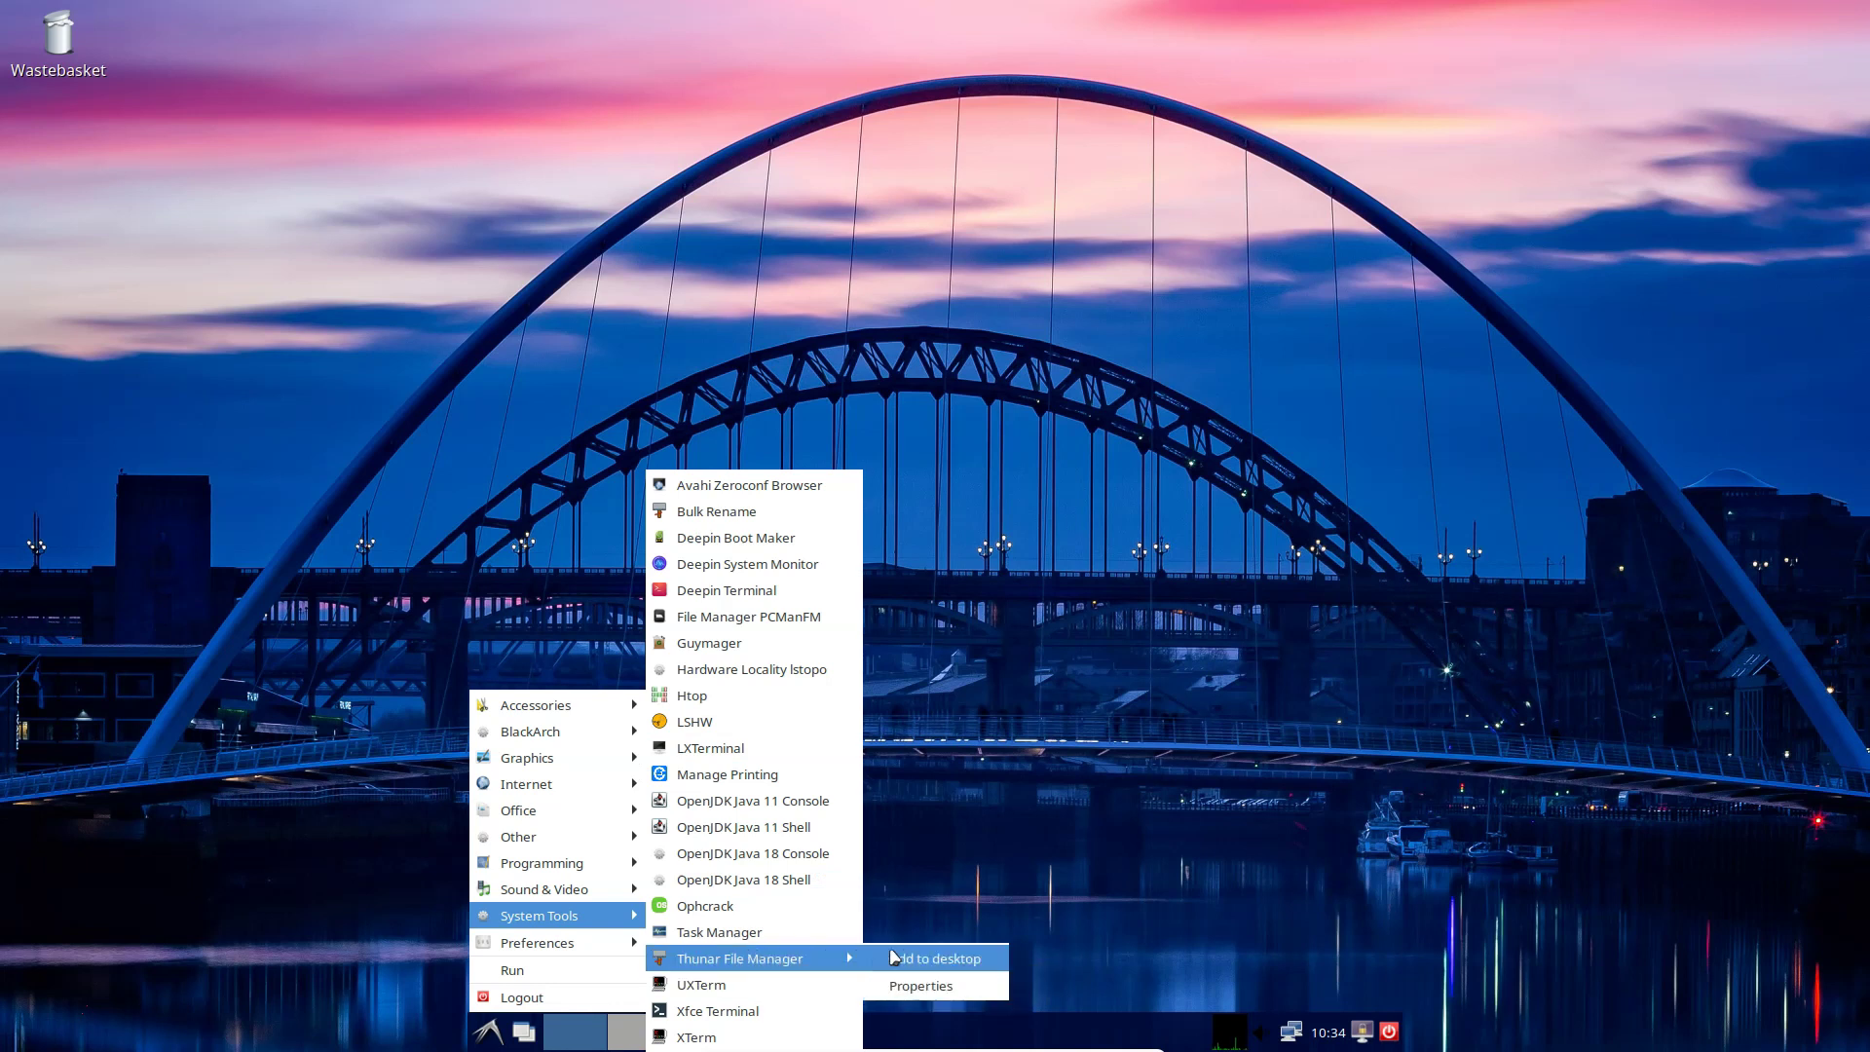
pyautogui.click(908, 952)
pyautogui.doubleClick(59, 146)
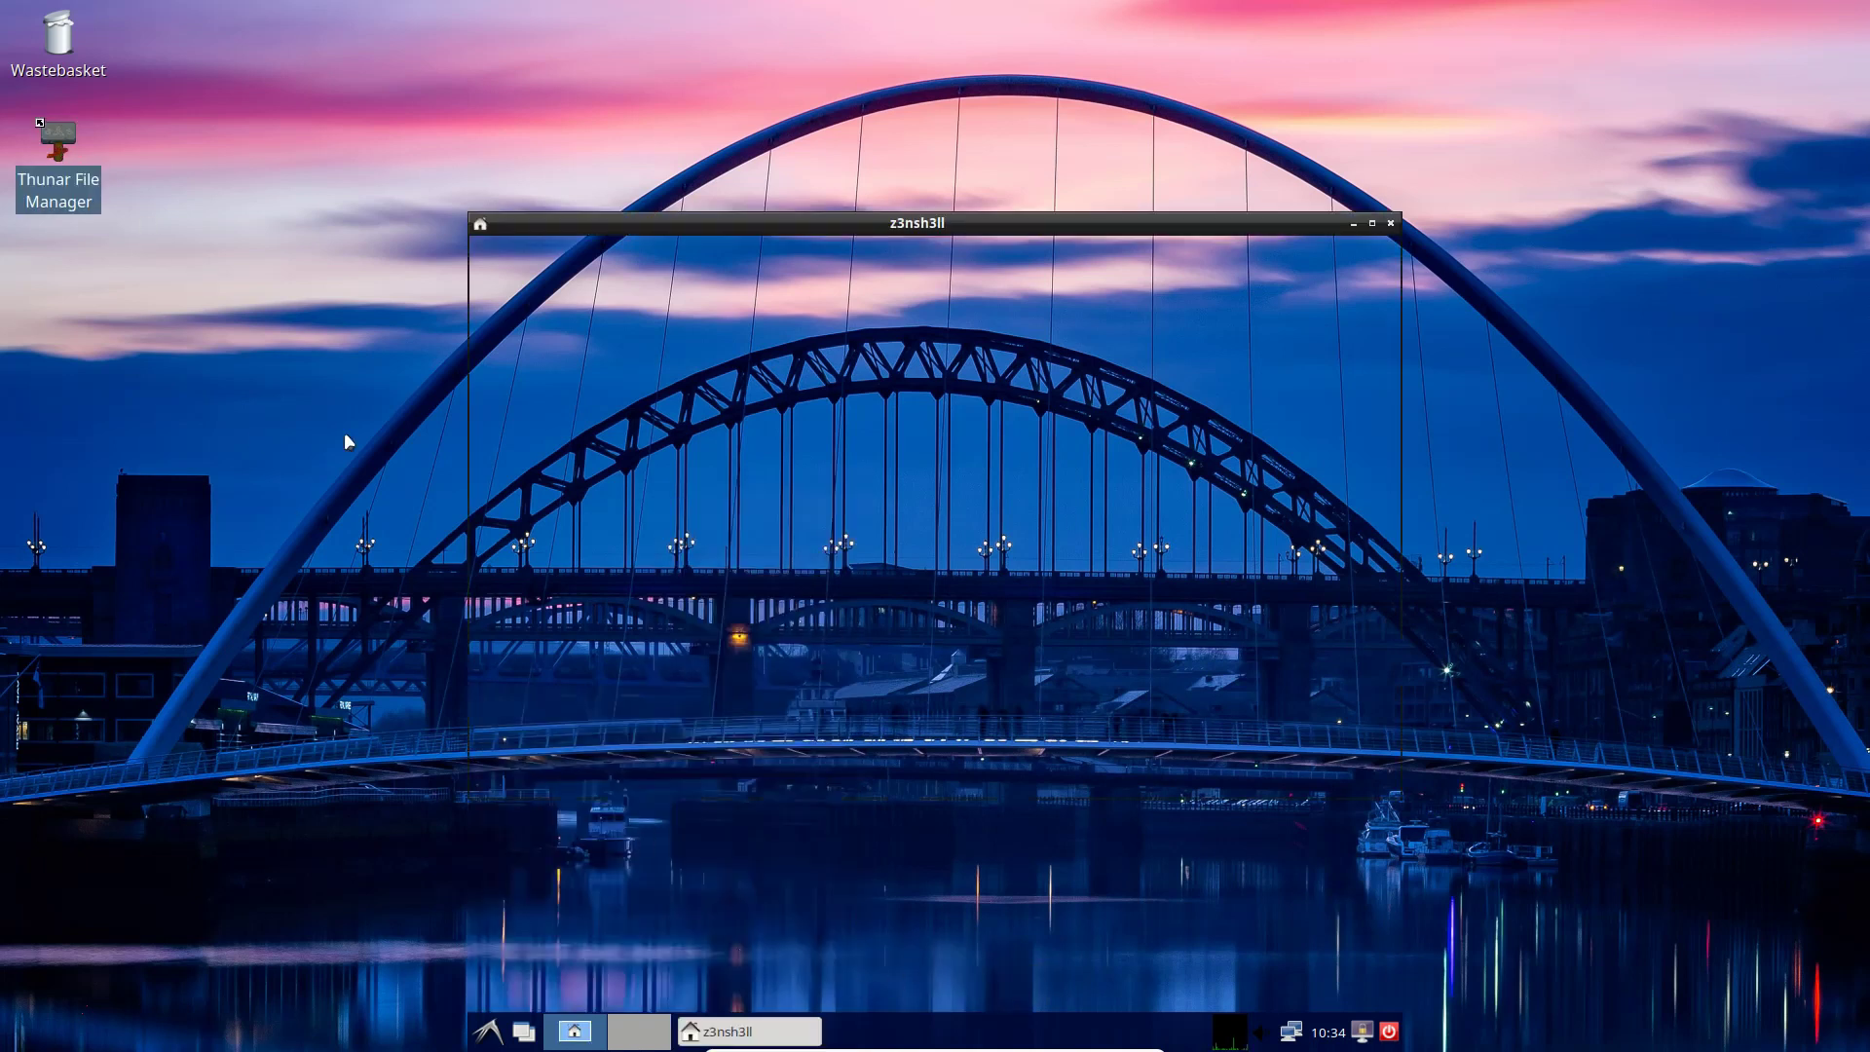
pyautogui.moveTo(1028, 228); pyautogui.dragTo(966, 169)
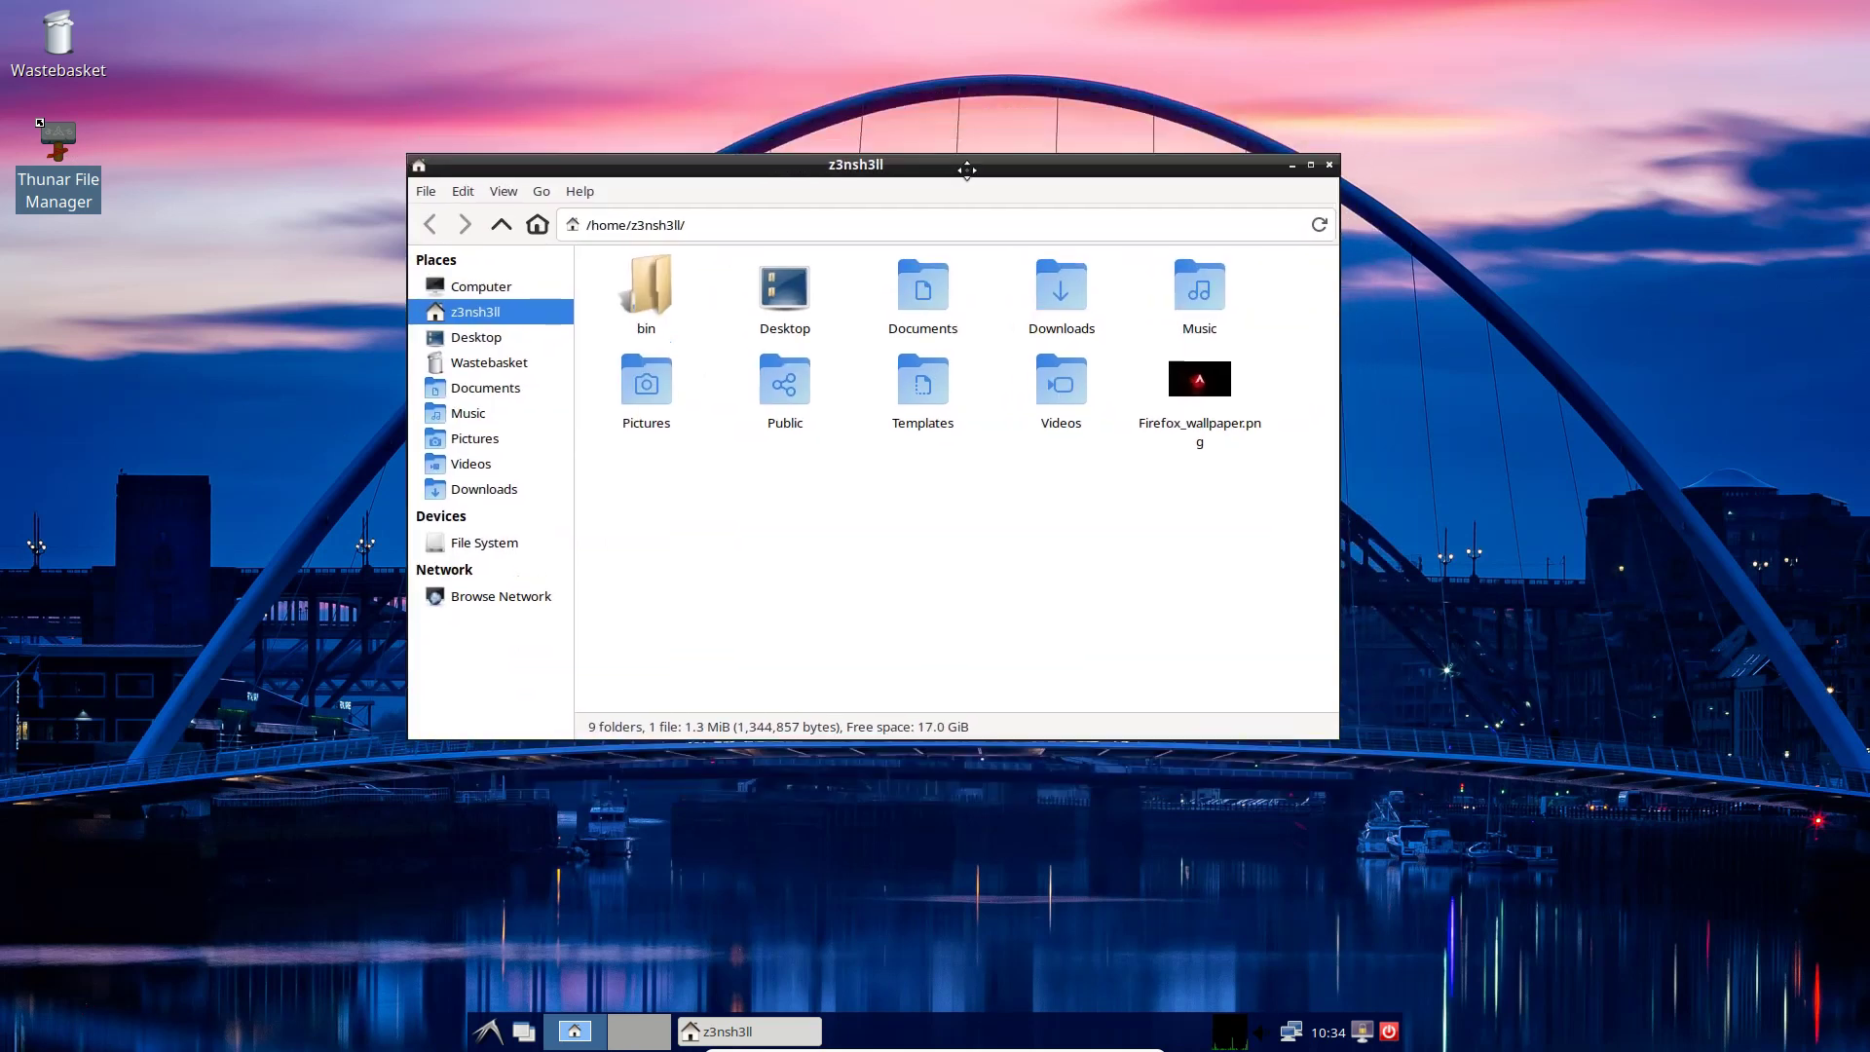
pyautogui.click(1328, 165)
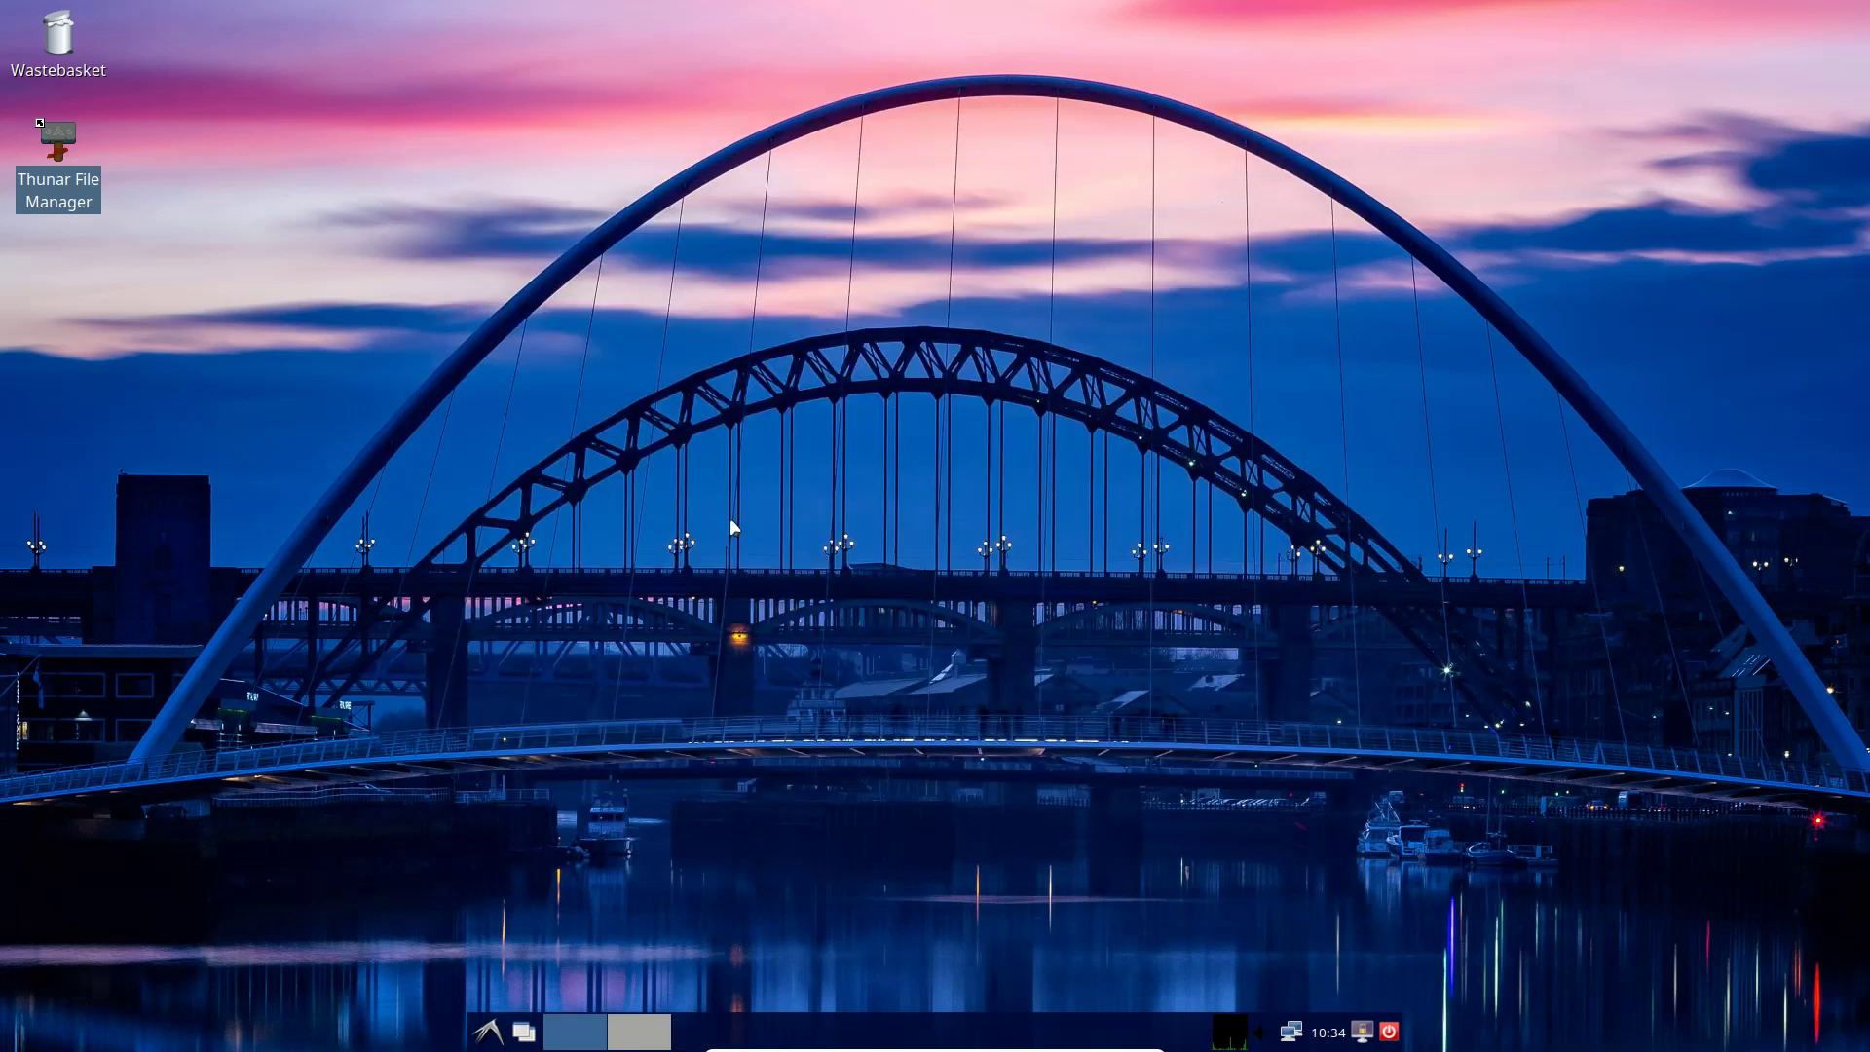